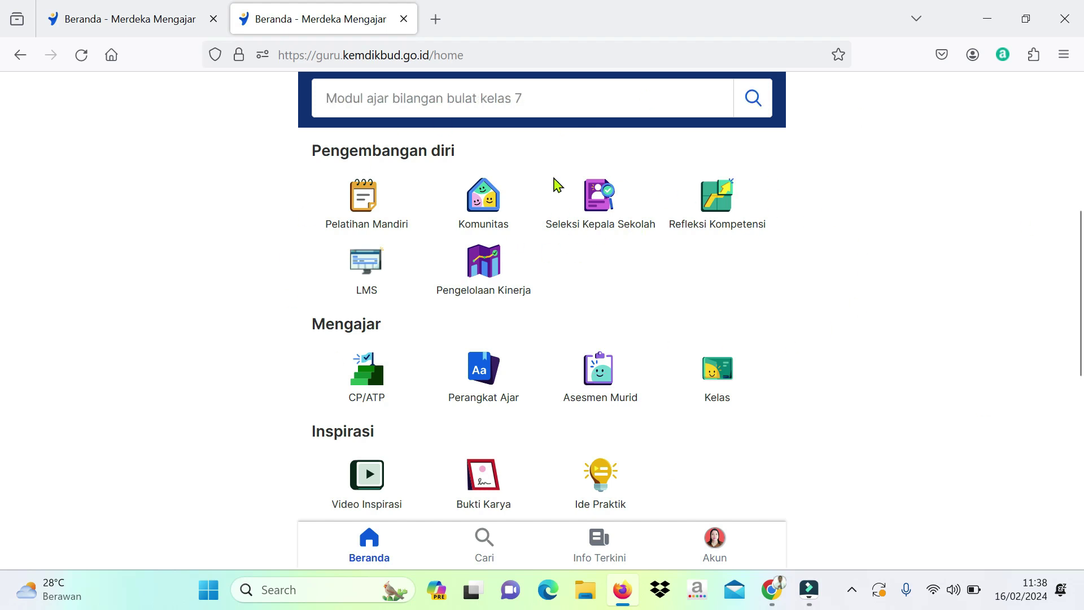
Open the Kurikulum Merdeka topic in Pelatihan Mandiri and go to its Aksi Nyata choices.
left_click(370, 202)
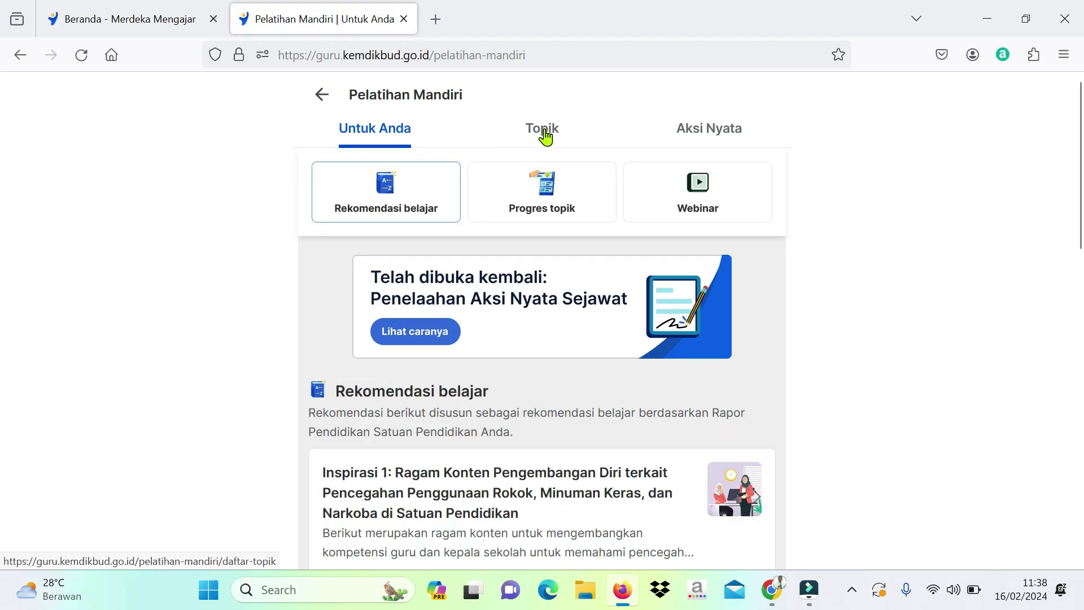
left_click(543, 130)
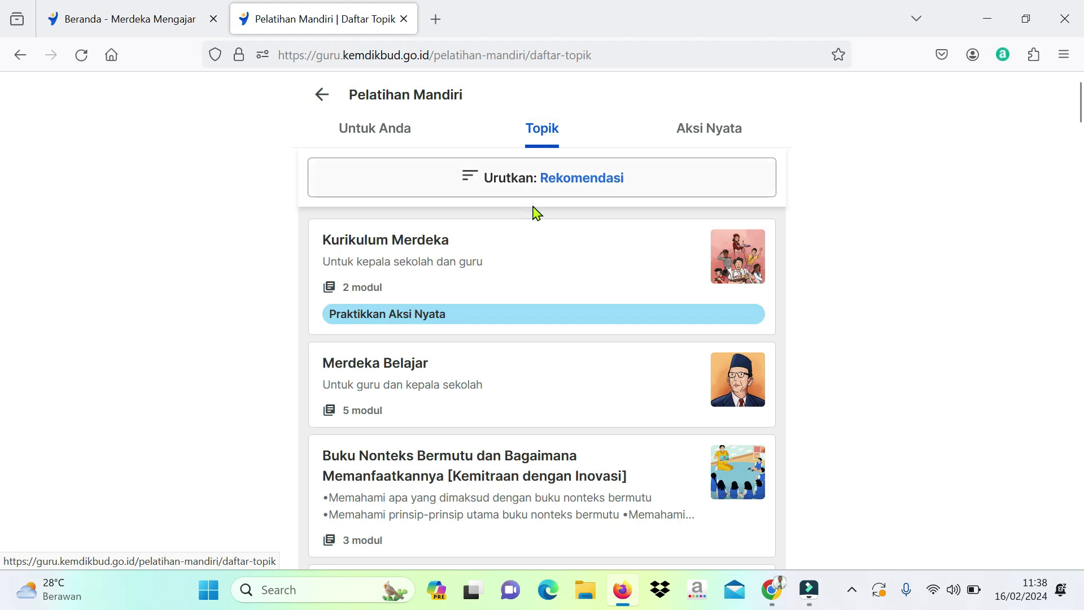
left_click(515, 294)
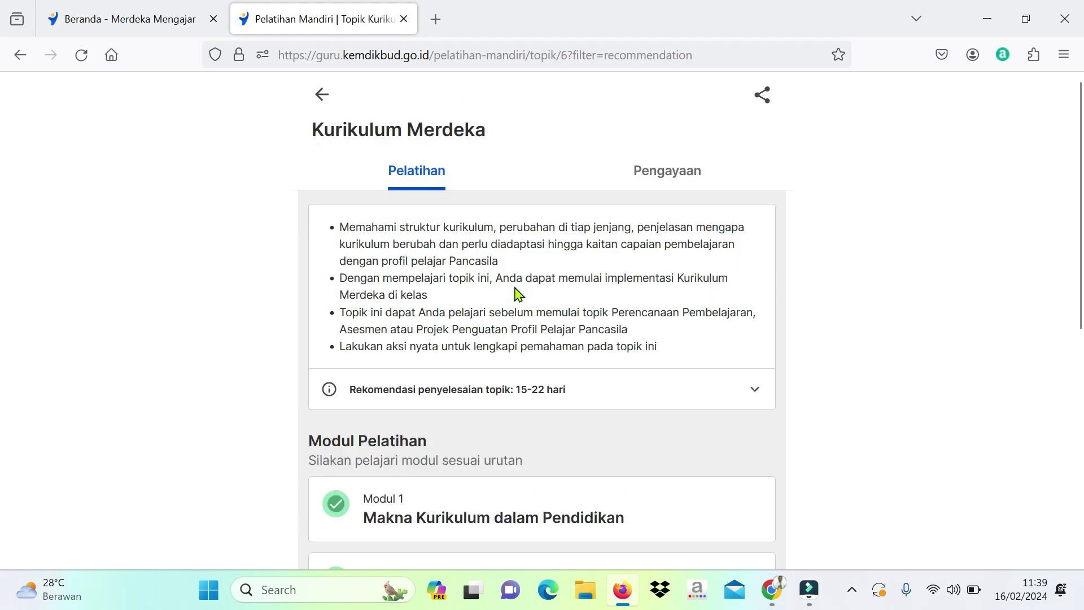
scroll(516, 293, "down", 6)
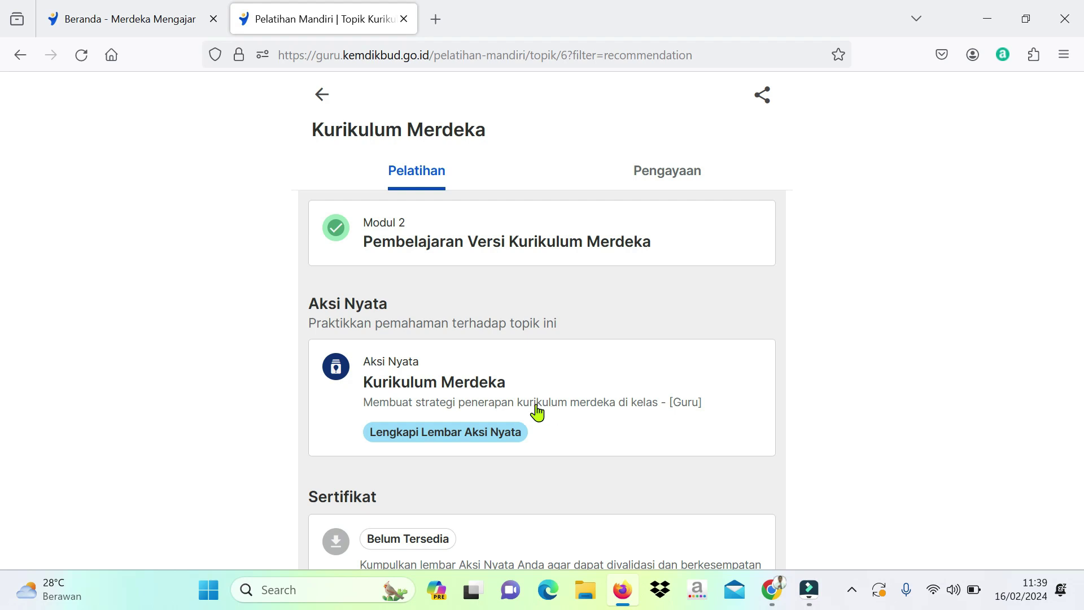
left_click(492, 401)
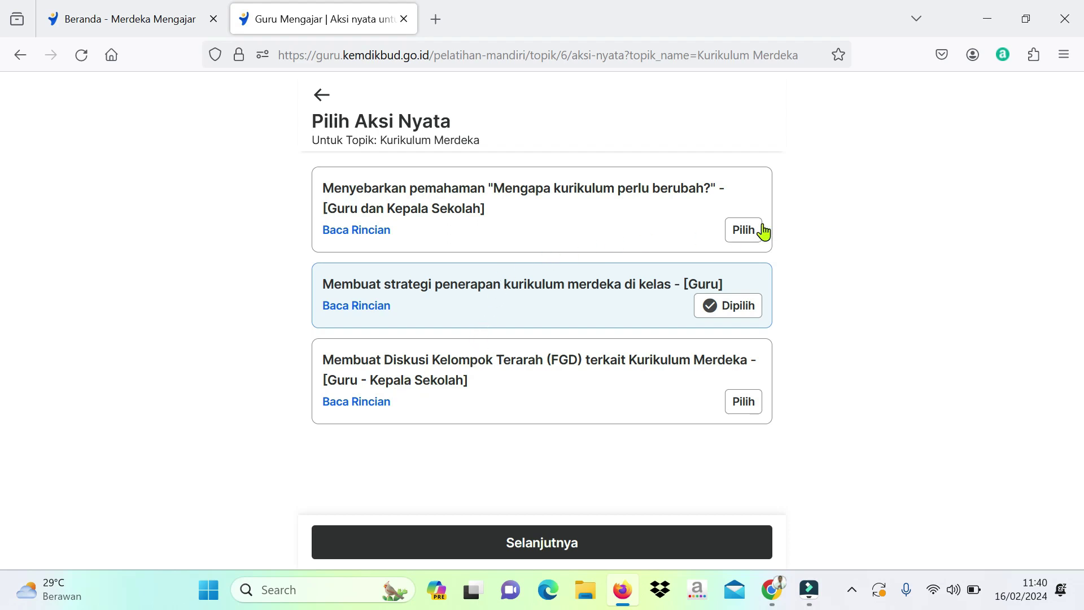
Read the details of the first two Aksi Nyata options and choose "Membuat strategi penerapan kurikulum merdeka di kelas - [Guru]".
left_click(376, 232)
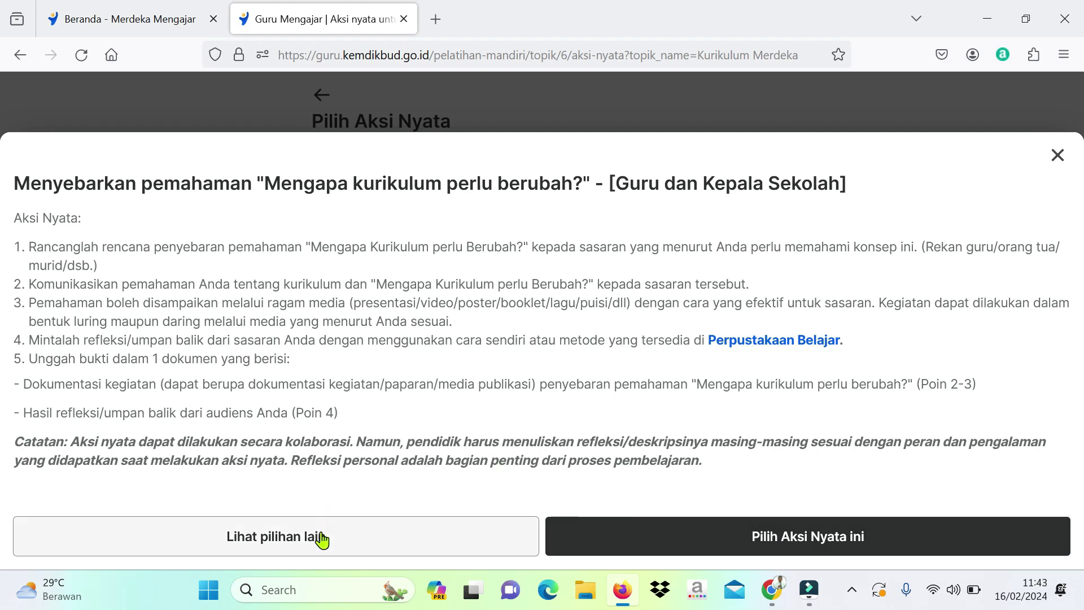
left_click(357, 539)
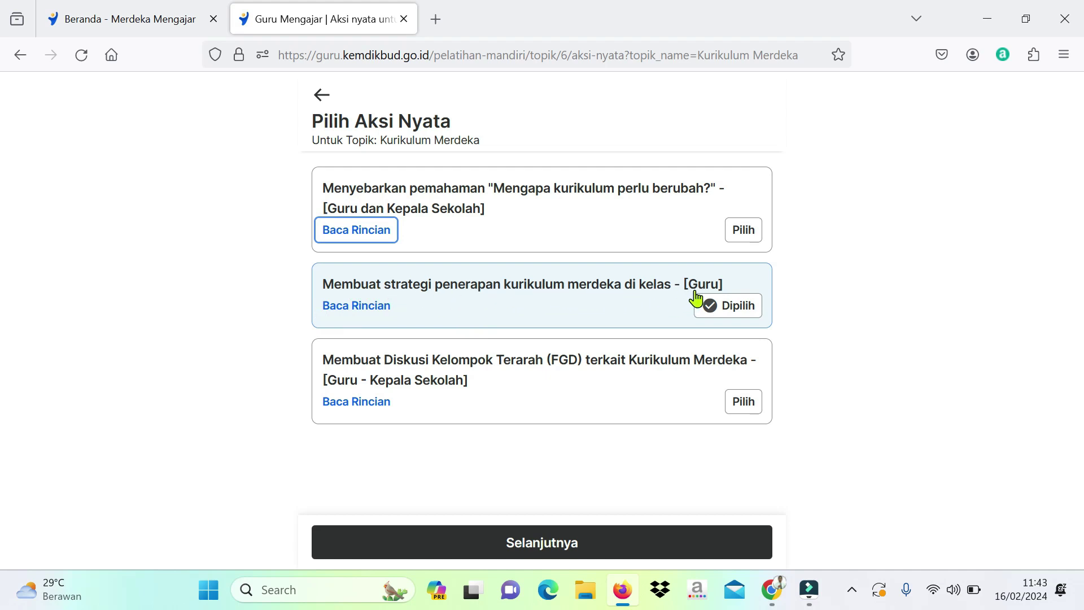
left_click(384, 315)
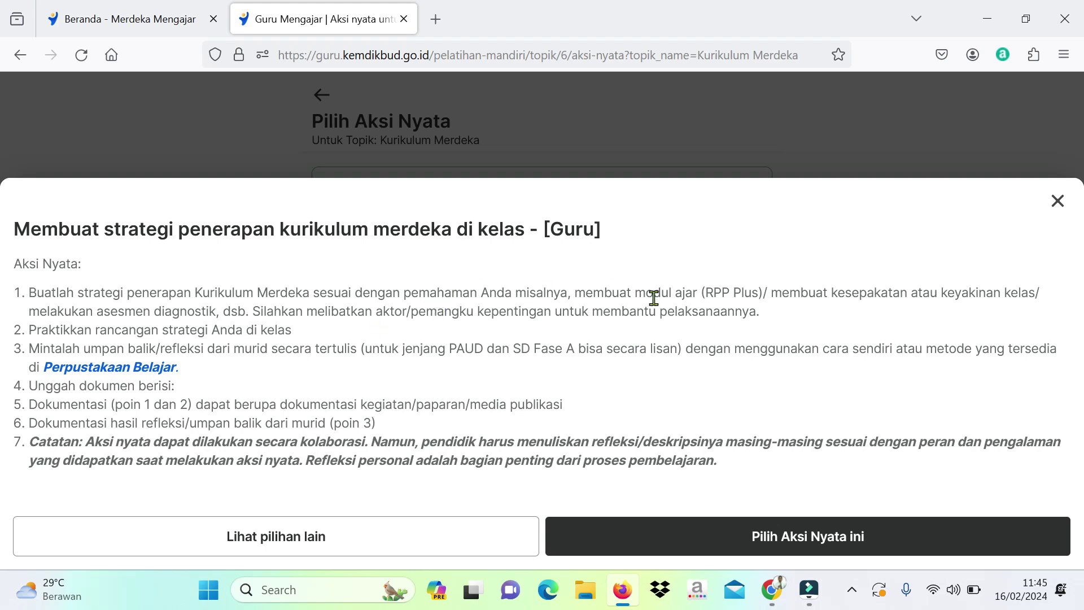
left_click(857, 539)
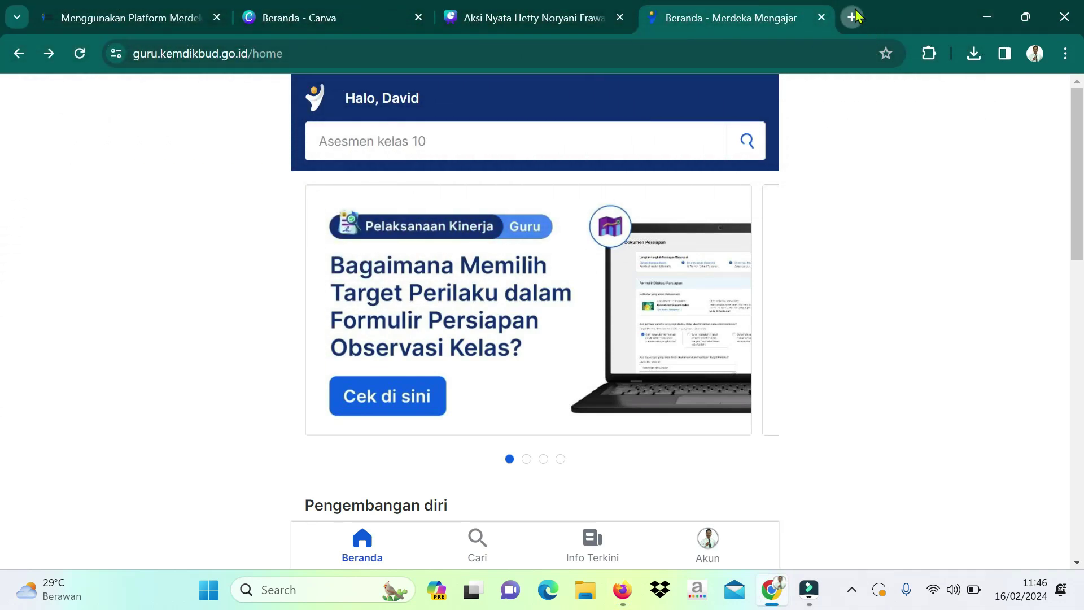
Open Canva from the Google apps list in a new browser tab, signing in with the teacher's Google account.
left_click(853, 17)
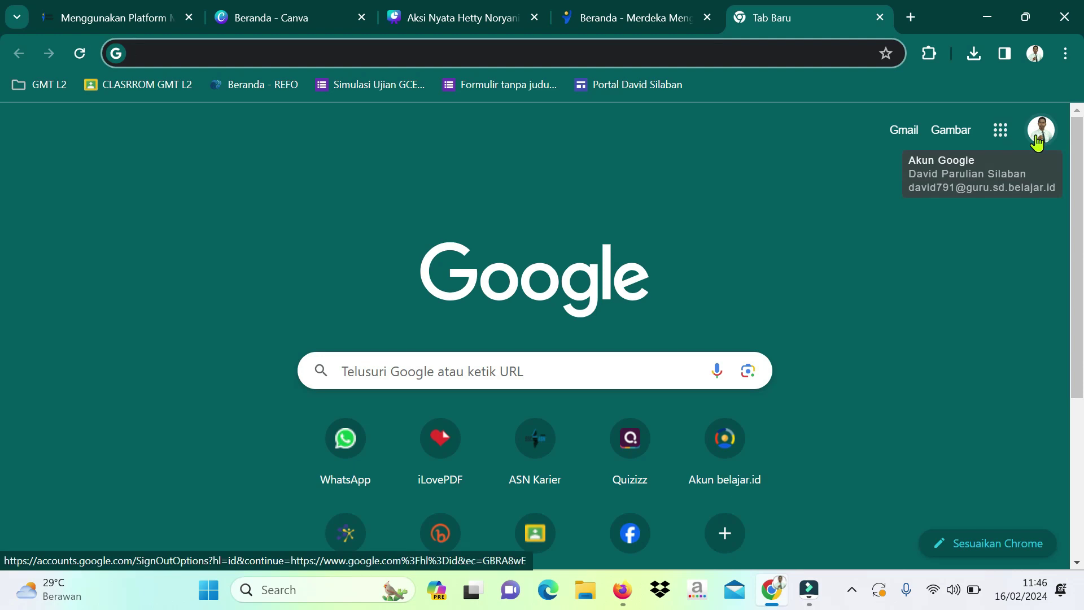
left_click(1001, 132)
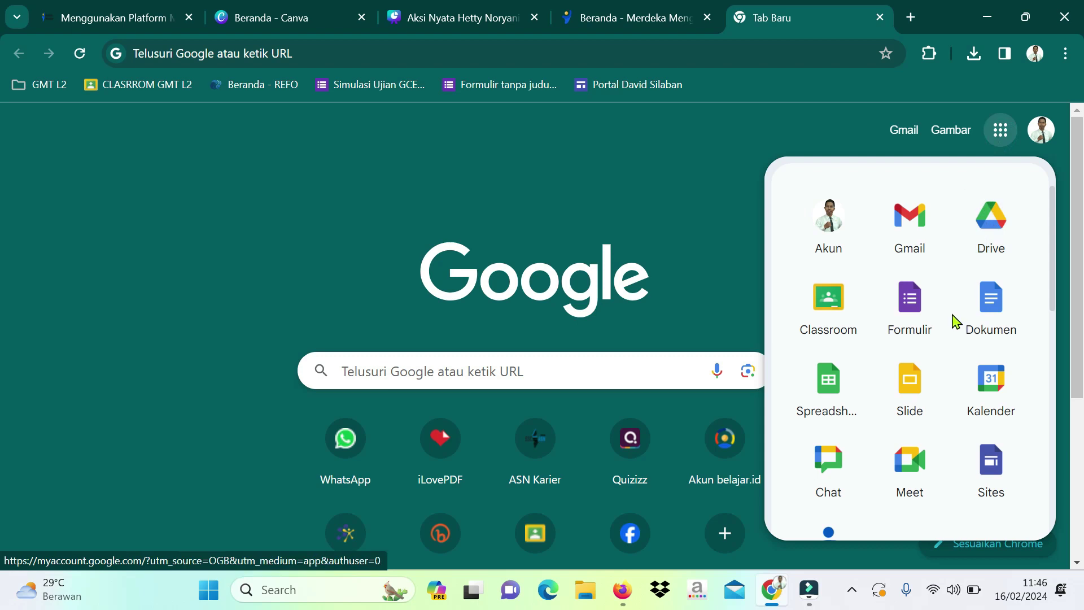
scroll(954, 321, "down", 12)
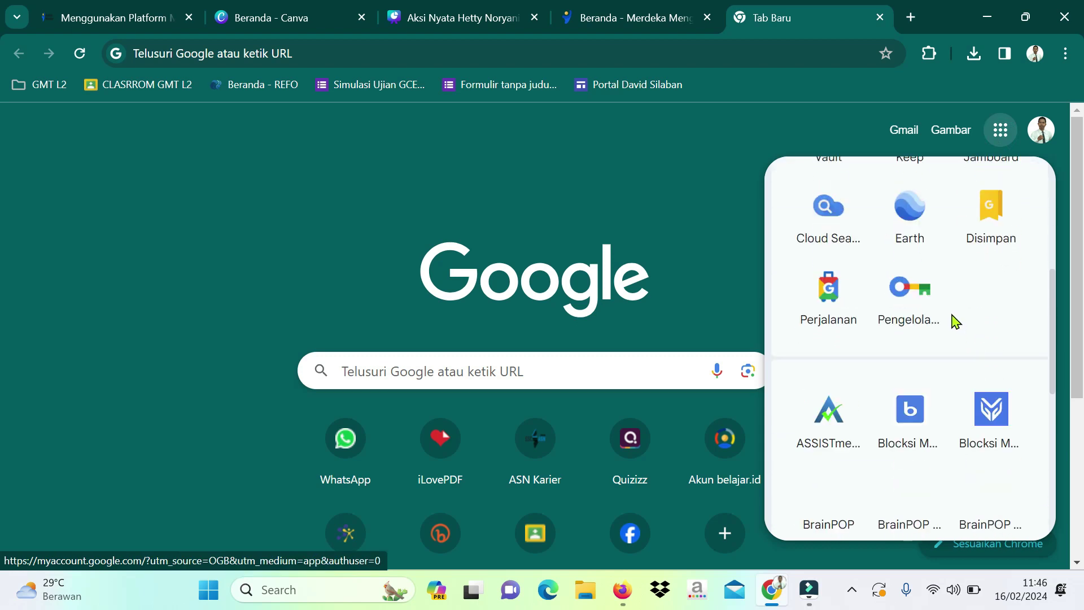
scroll(954, 321, "down", 2)
left_click(841, 439)
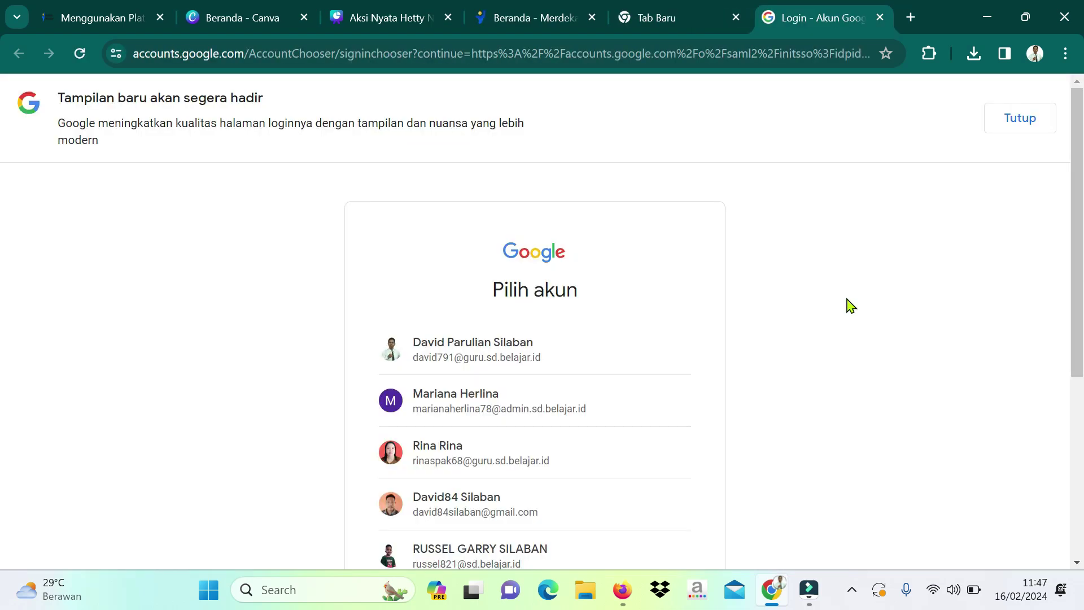
scroll(476, 363, "down", 2)
left_click(476, 363)
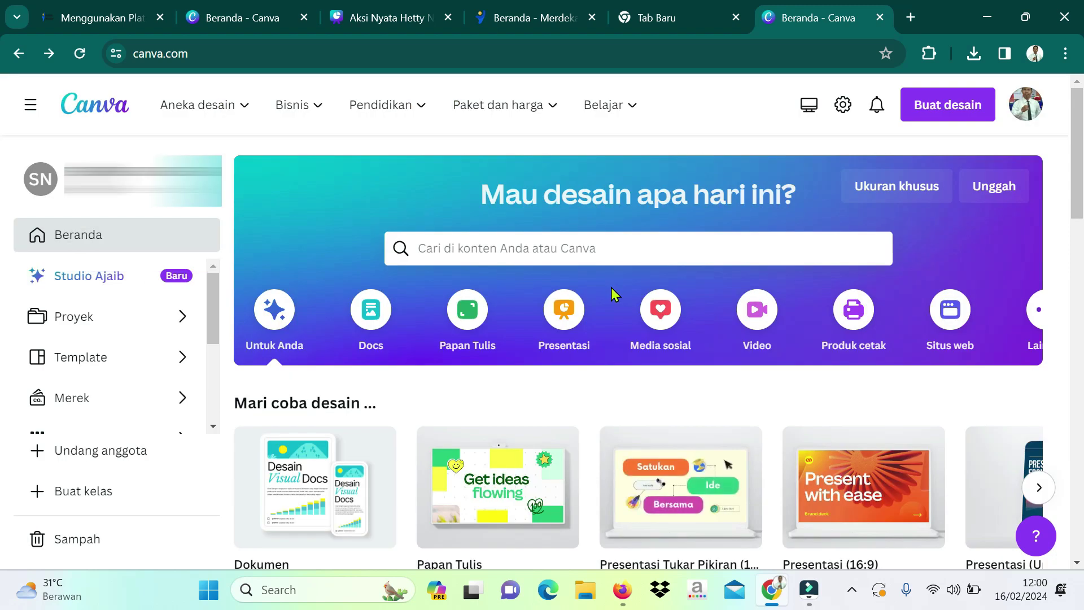
Browse the presentation templates and show the full list of Presentasi Tukar Pikiran templates.
left_click(580, 315)
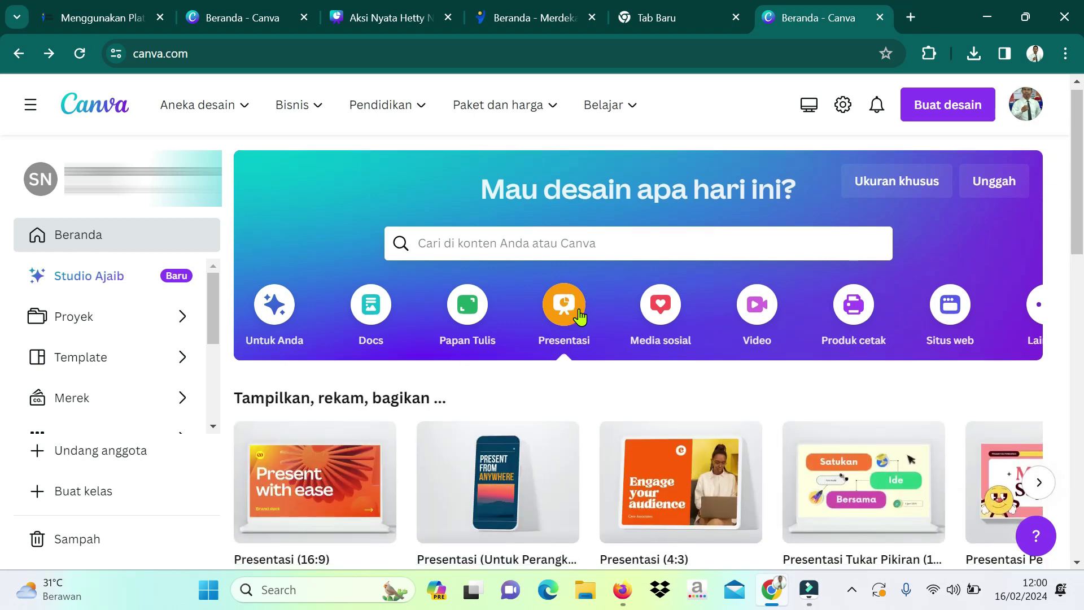
scroll(580, 315, "down", 3)
scroll(579, 317, "down", 4)
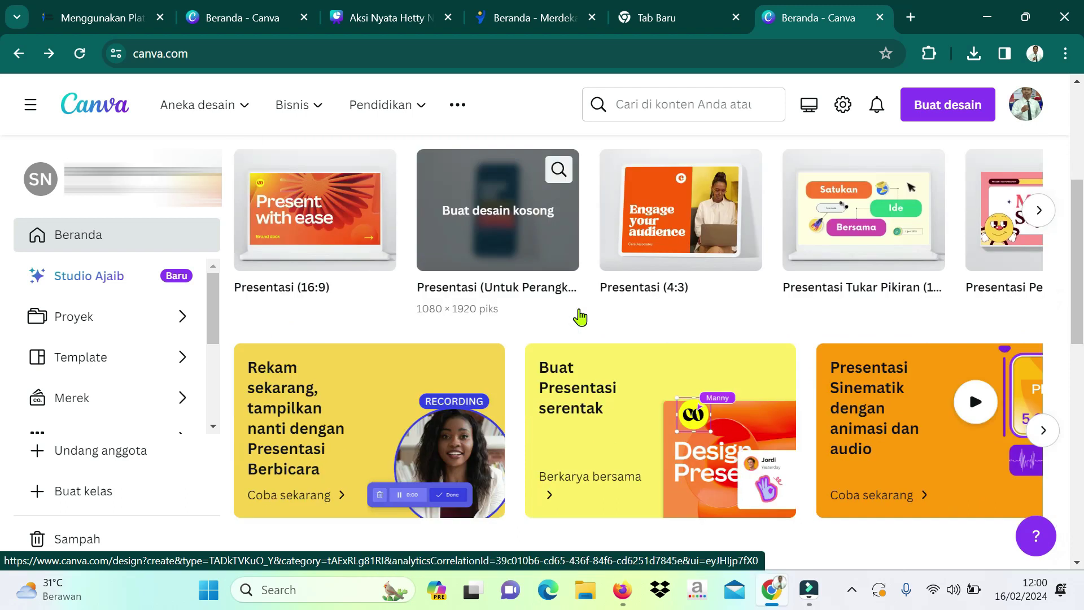
scroll(583, 316, "down", 5)
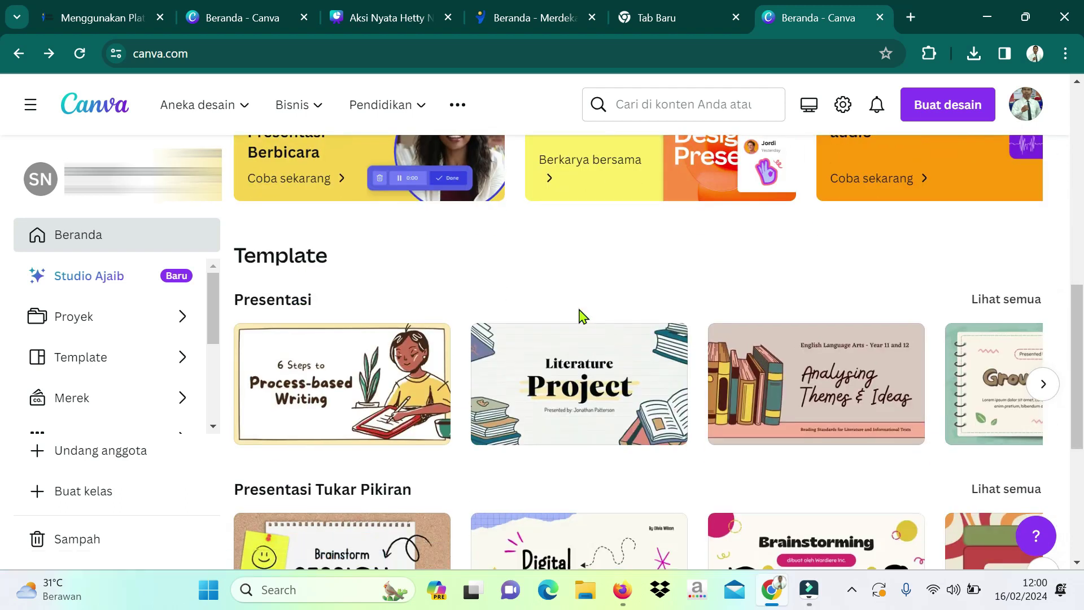
scroll(582, 315, "down", 1)
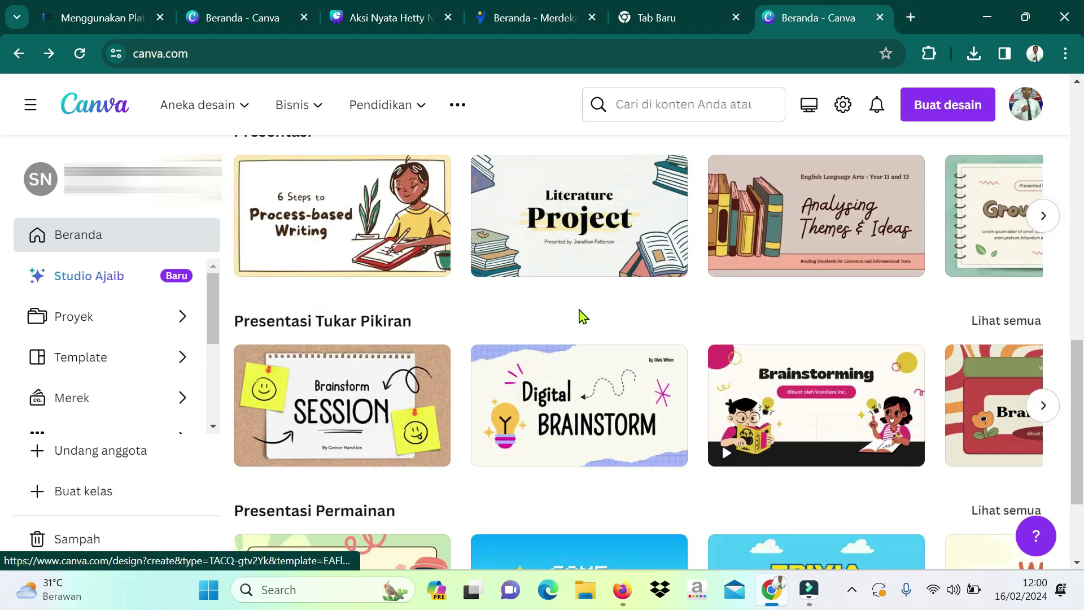
scroll(583, 316, "down", 3)
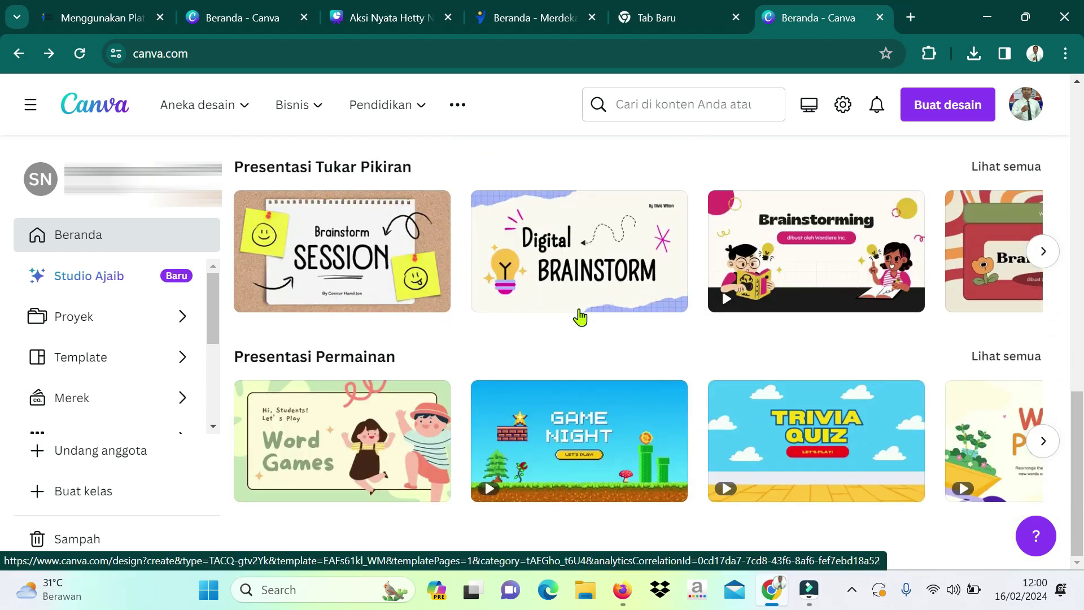
scroll(581, 317, "up", 3)
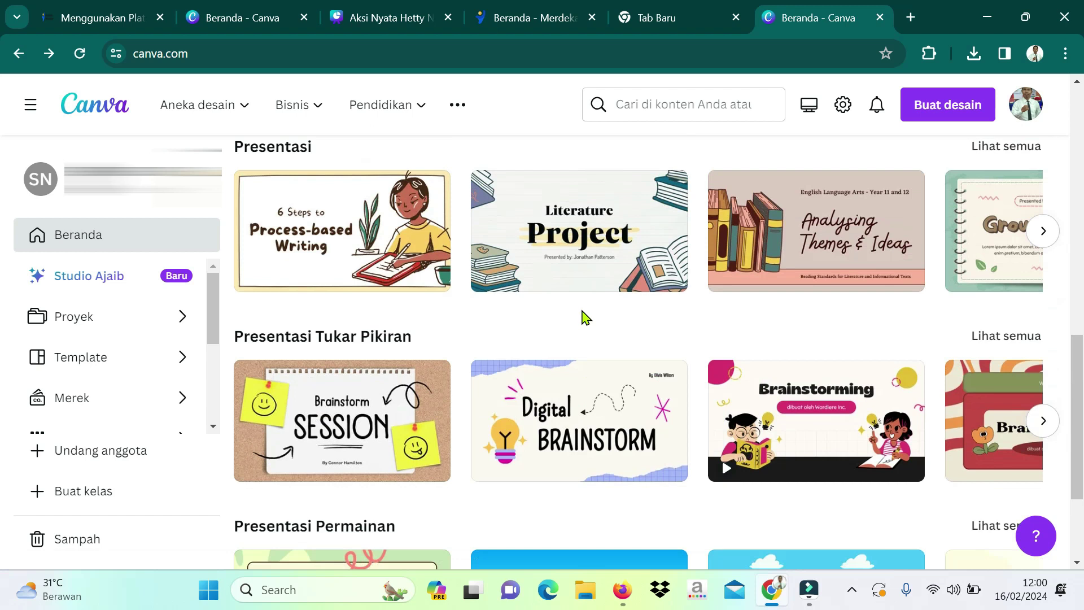
scroll(625, 323, "up", 3)
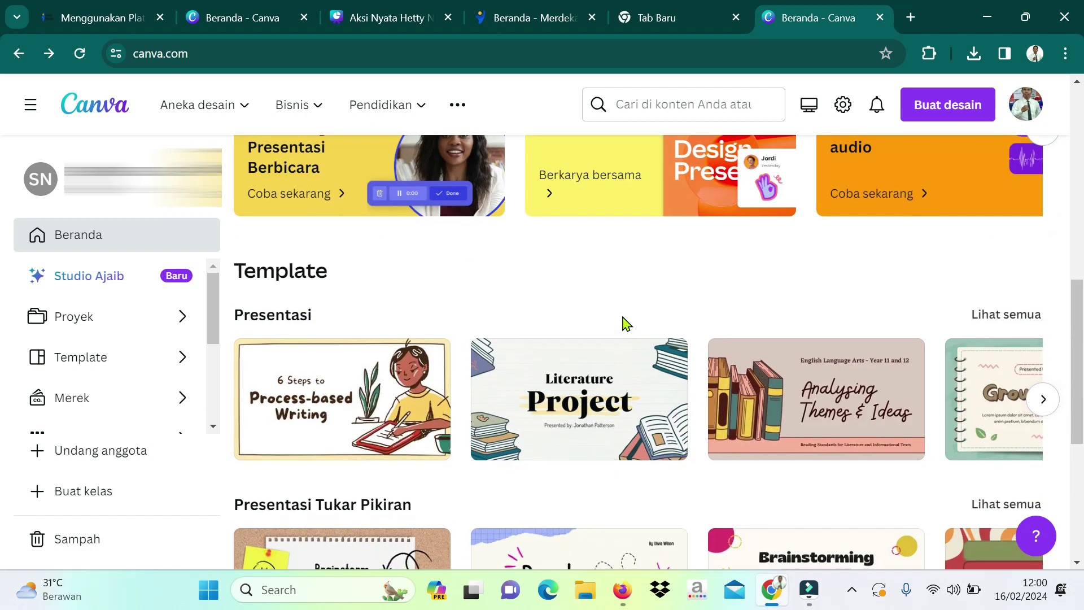
scroll(624, 323, "down", 3)
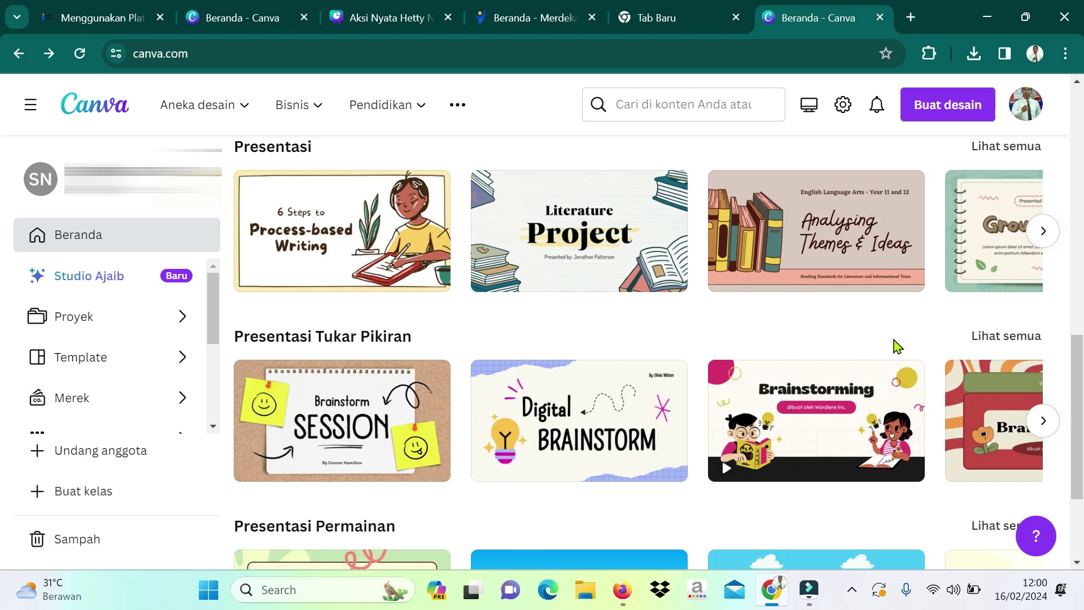
left_click(993, 338)
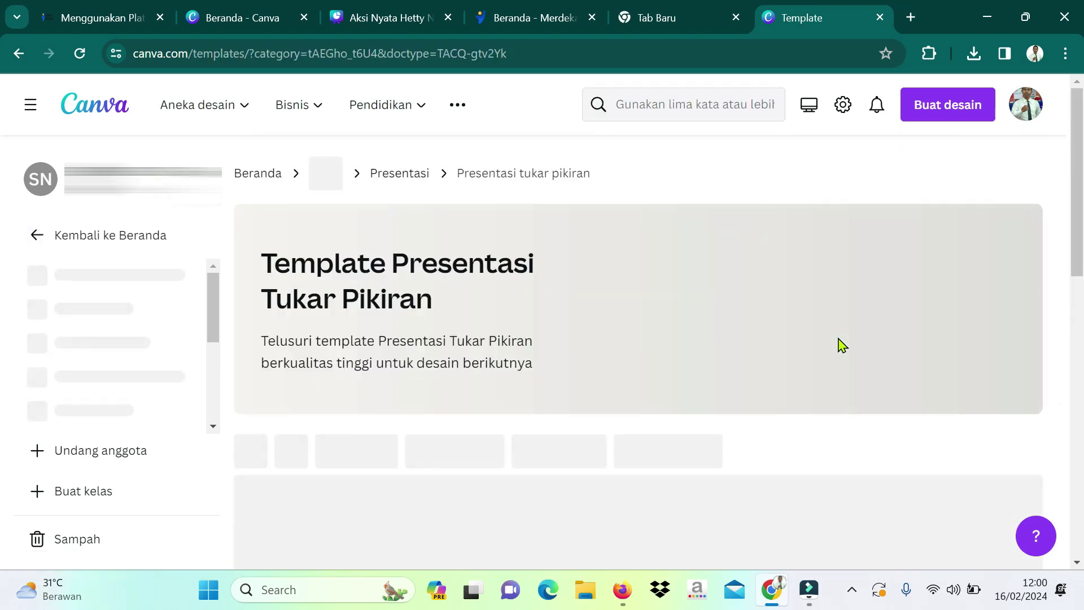
Pick the "Blue and Yellow Playful Doodle Digital Brainstorm Presentation" template and open it for customization.
scroll(841, 345, "down", 5)
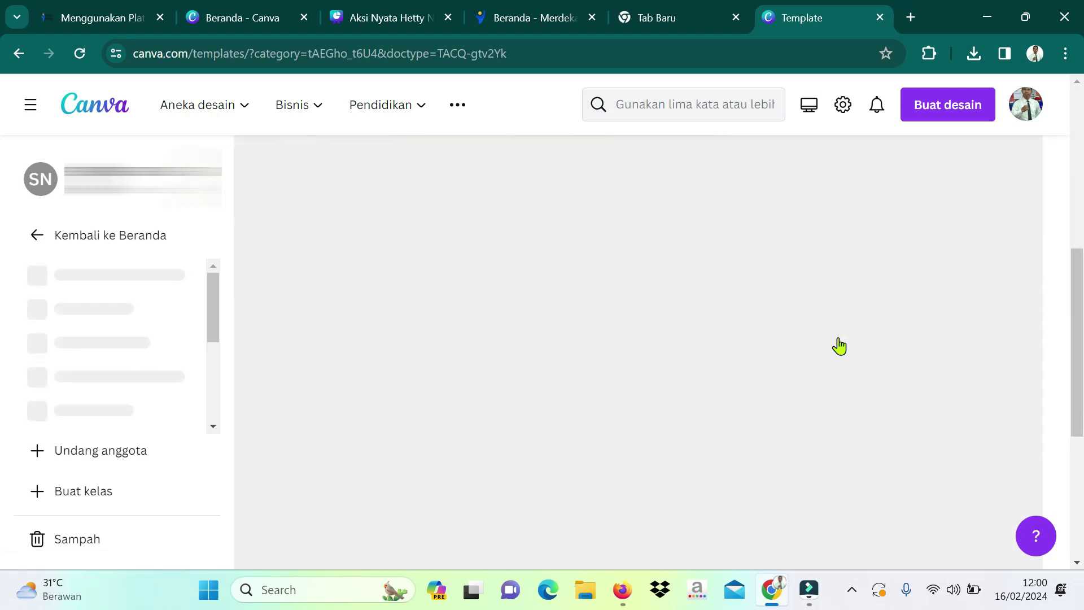
scroll(838, 345, "down", 3)
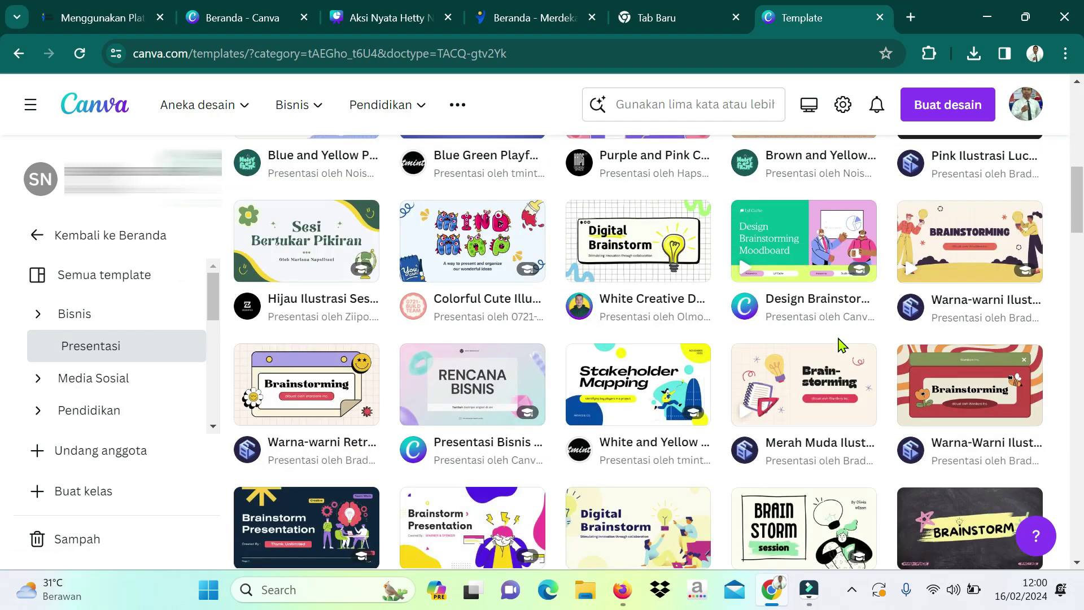
scroll(840, 345, "up", 4)
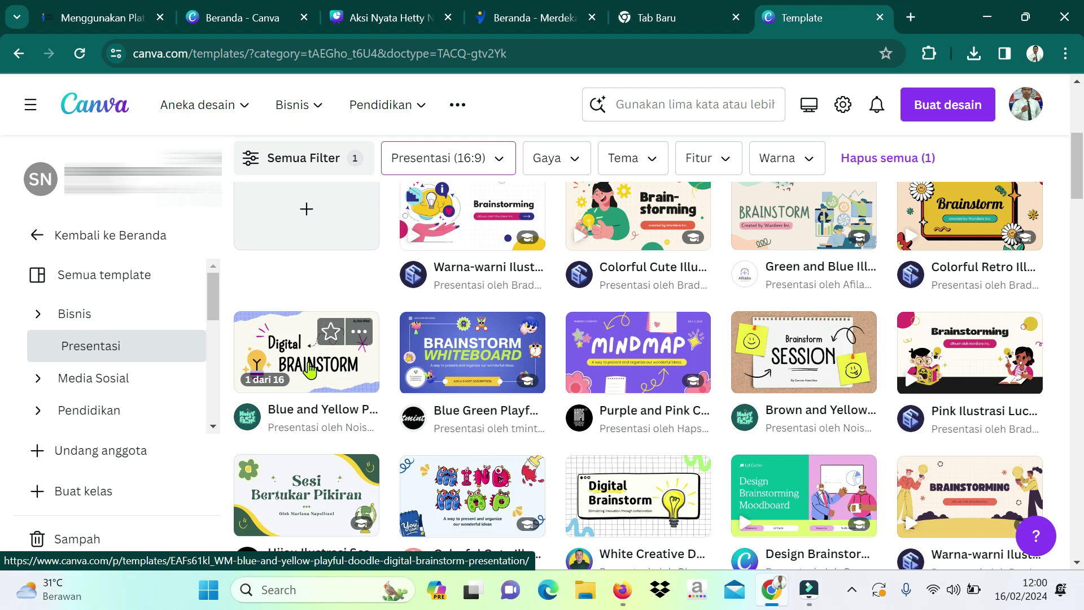
left_click(310, 371)
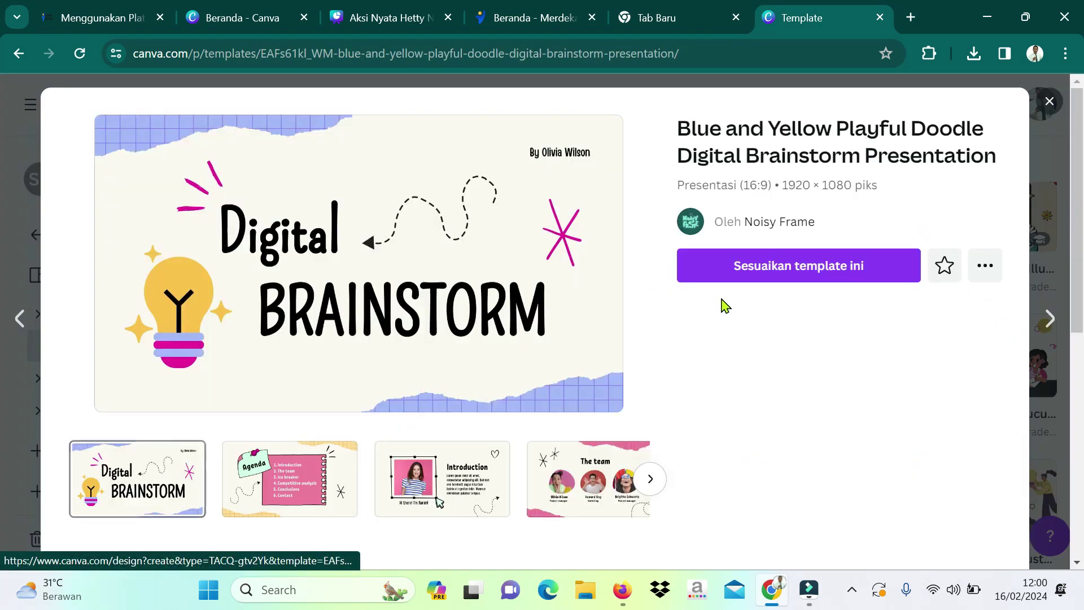
left_click(721, 265)
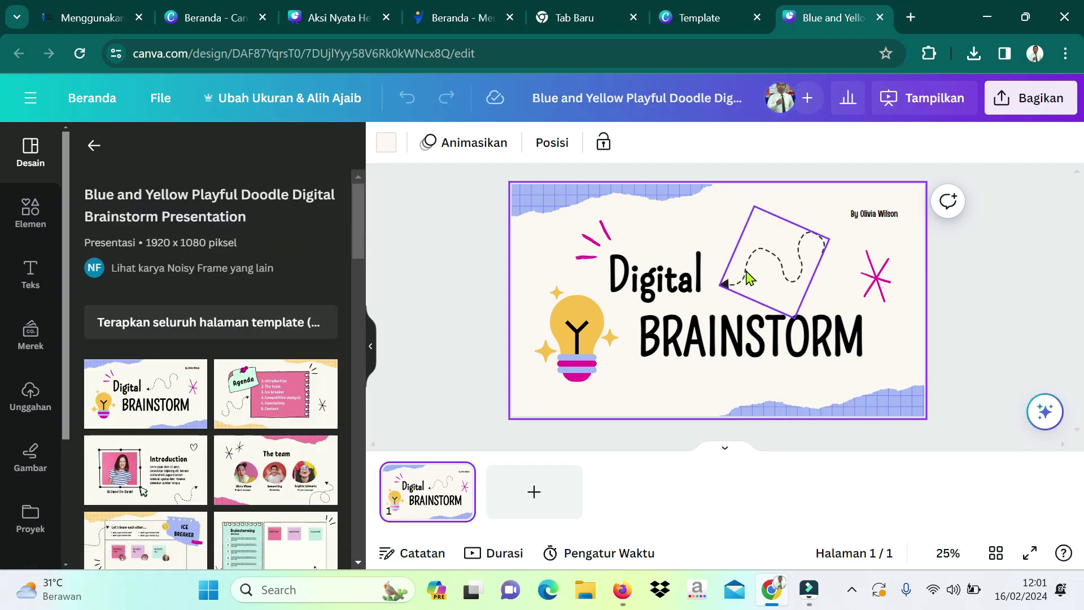
Move the dashed curved arrow slightly up and to the left on the cover page, and select the text "Digital" for editing.
mouse_move(760, 277)
left_mouse_down()
mouse_move(771, 259)
mouse_move(590, 247)
mouse_move(734, 240)
left_mouse_up()
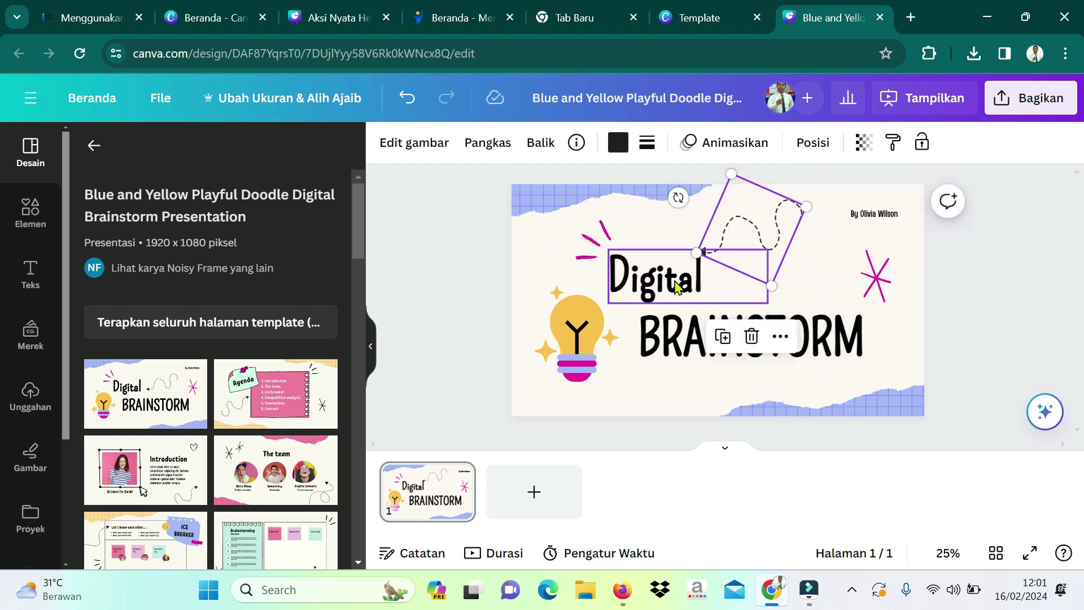
left_click(676, 285)
double_click(676, 285)
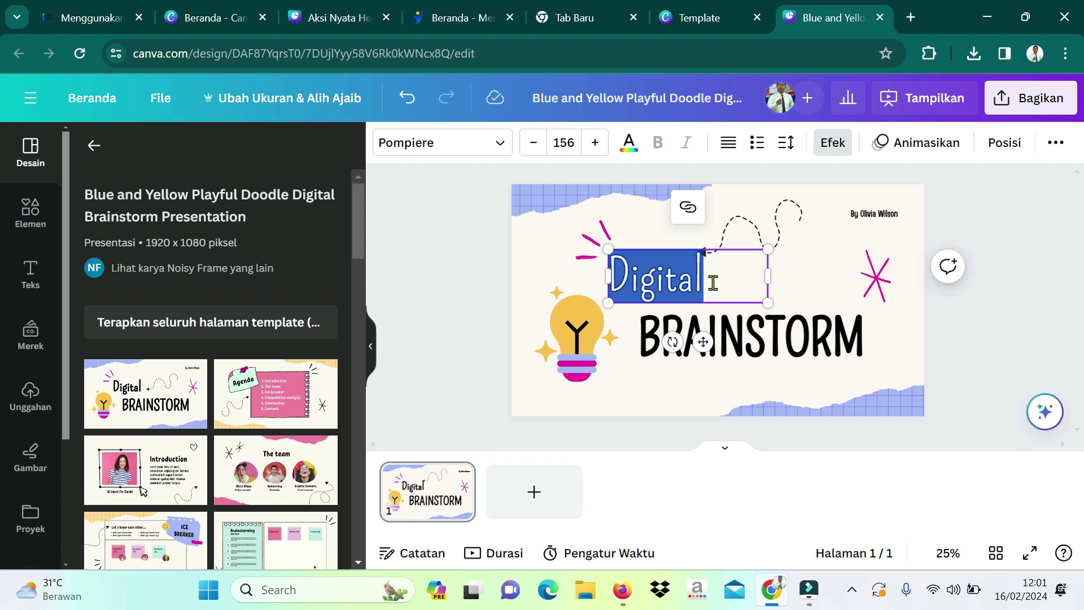
Delete the light bulb illustration from the cover page.
left_click(584, 346)
mouse_move(579, 338)
left_mouse_down()
mouse_move(566, 230)
mouse_move(554, 293)
mouse_move(718, 291)
mouse_move(569, 357)
left_mouse_up()
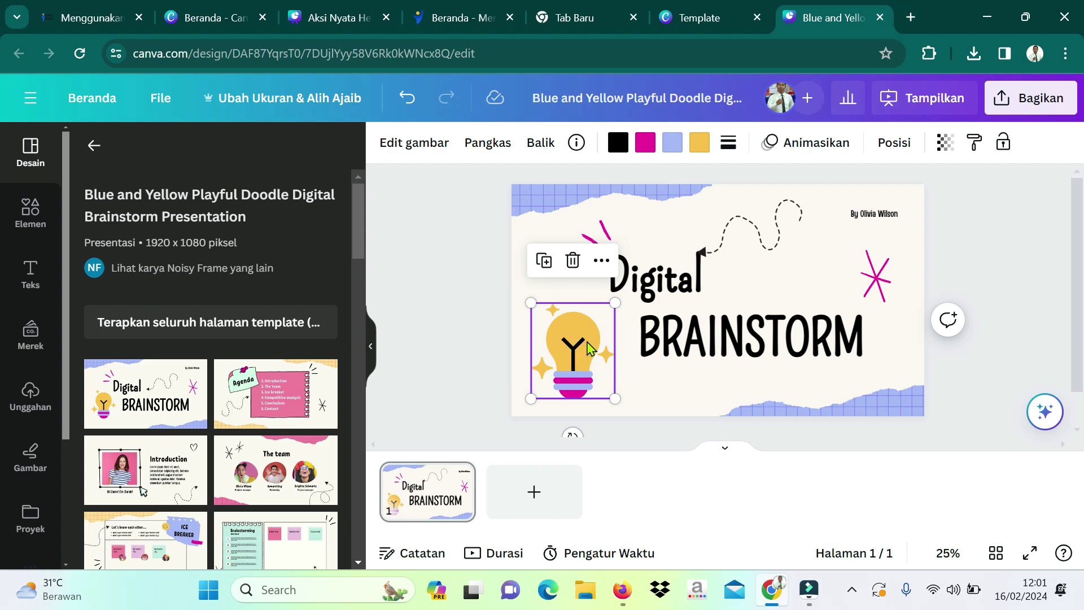
left_click(570, 261)
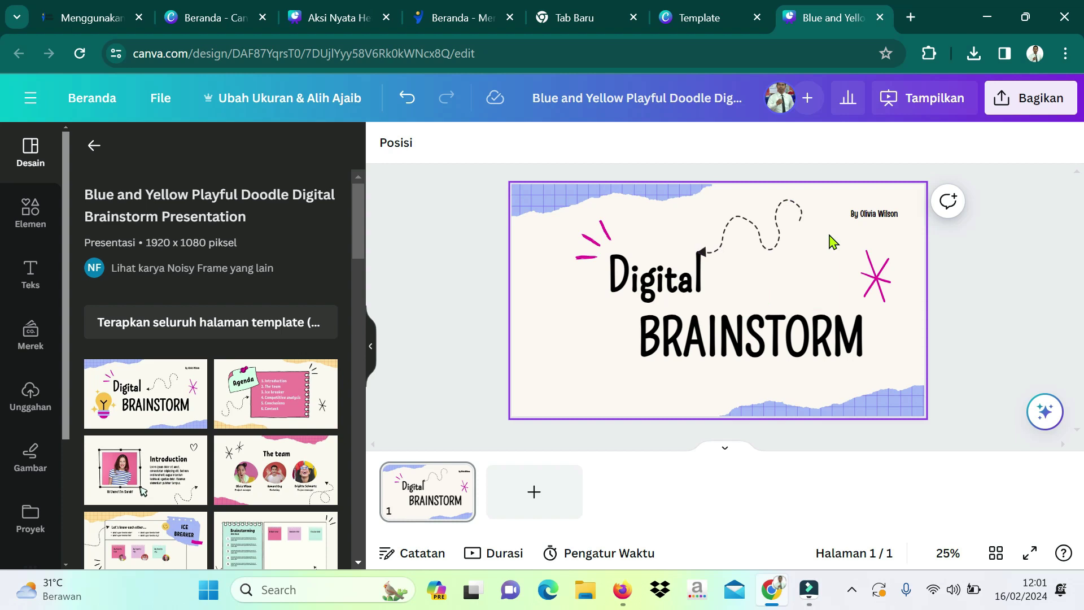
left_click(850, 226)
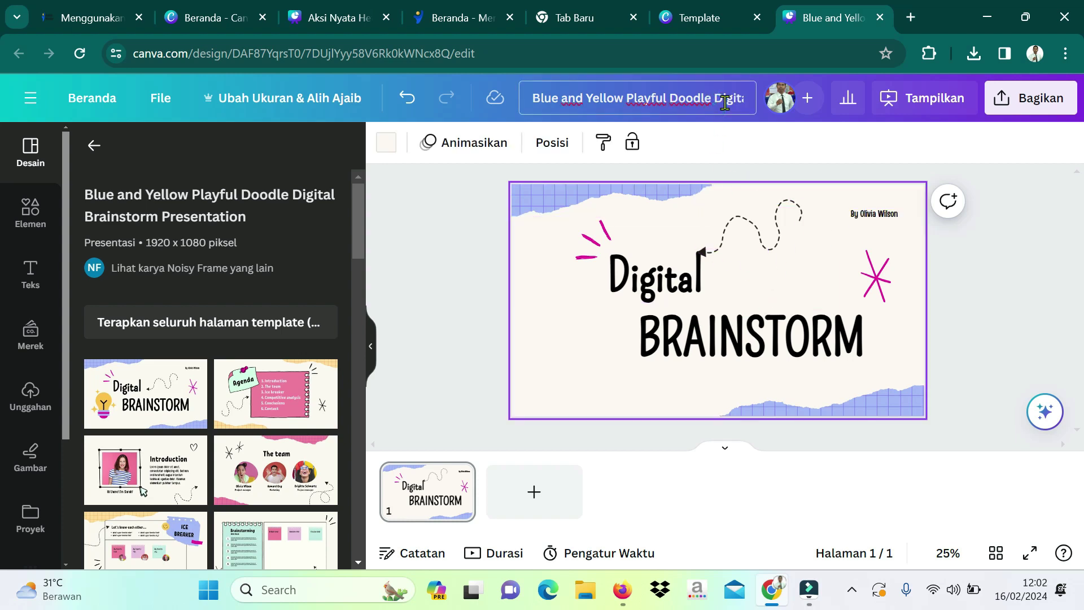
Replace the design's title with MEMBUAT KESEPAKTAN KELAS.
key("BackSpace")
key("BackSpace")
key("BackSpace")
key("BackSpace")
key("BackSpace")
key("BackSpace")
key("BackSpace")
key("BackSpace")
key("BackSpace")
key("BackSpace")
key("BackSpace")
key("BackSpace")
key("BackSpace")
key("BackSpace")
key("BackSpace")
key("BackSpace")
key("BackSpace")
key("BackSpace")
key("BackSpace")
key("BackSpace")
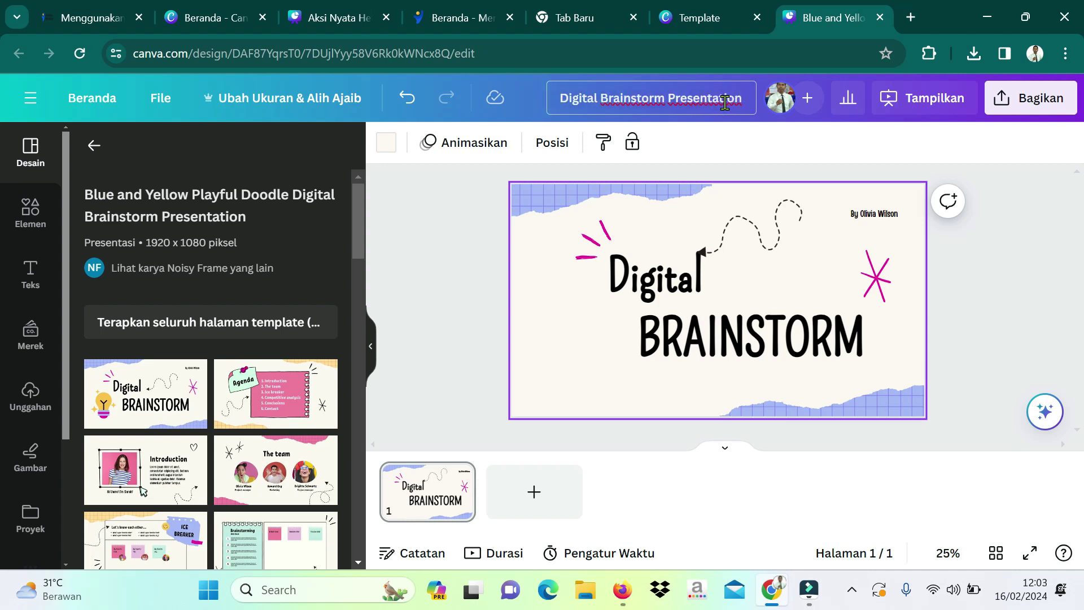
key("Delete")
key("Delete")
key("Delete")
key("Delete")
key("Delete")
key("Delete")
key("Delete")
key("Delete")
key("Delete")
key("Delete")
key("Delete")
key("Delete")
key("Delete")
key("Delete")
key("Delete")
key("Delete")
key("Delete")
key("Delete")
key("Delete")
key("Delete")
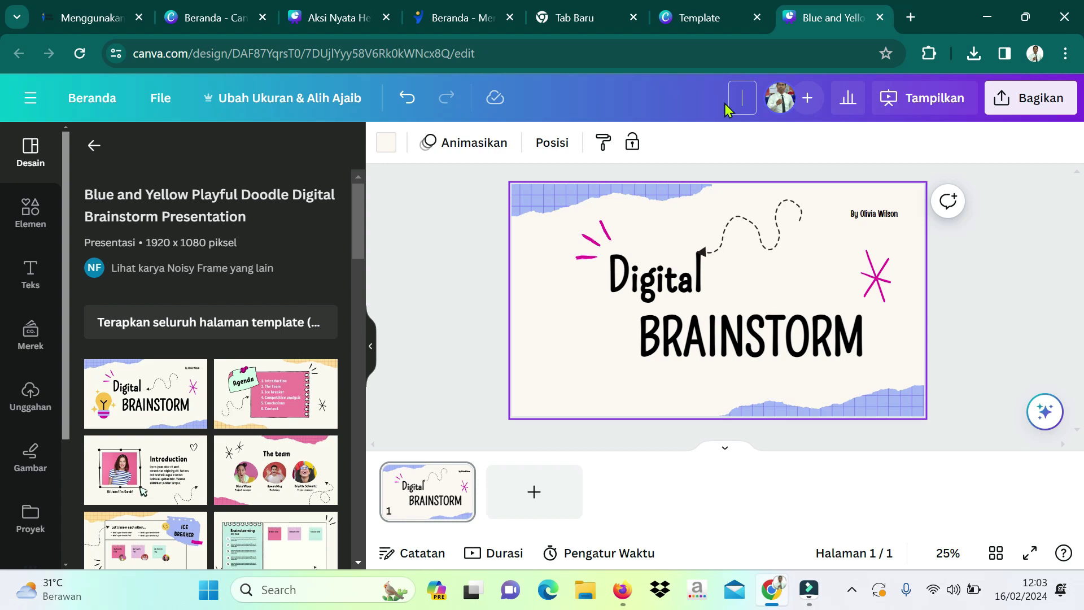
key("BackSpace")
key("Caps_Lock")
type("MEM")
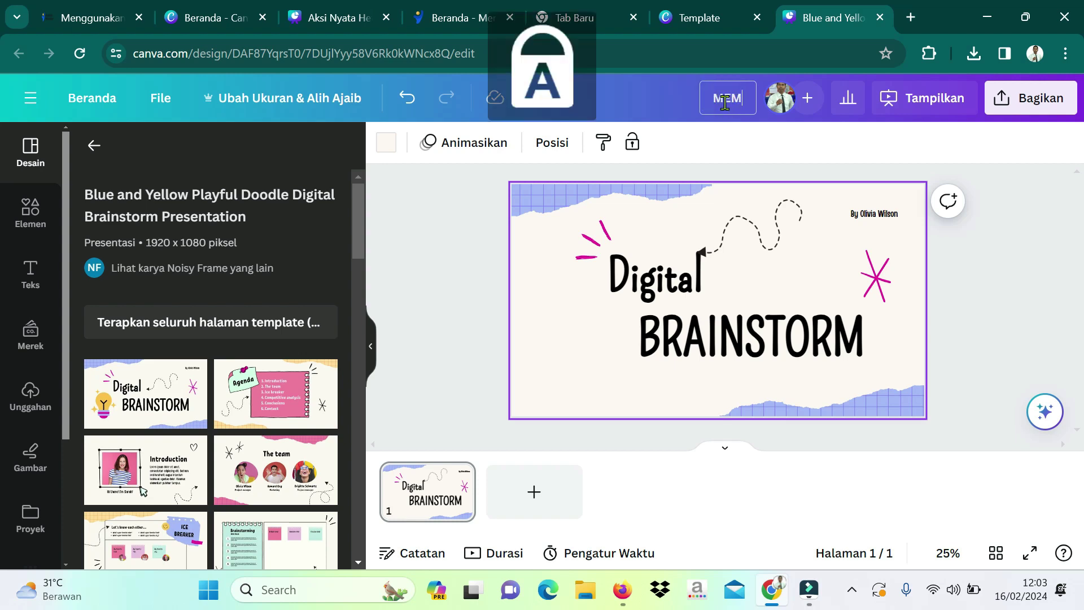
type("BUAT")
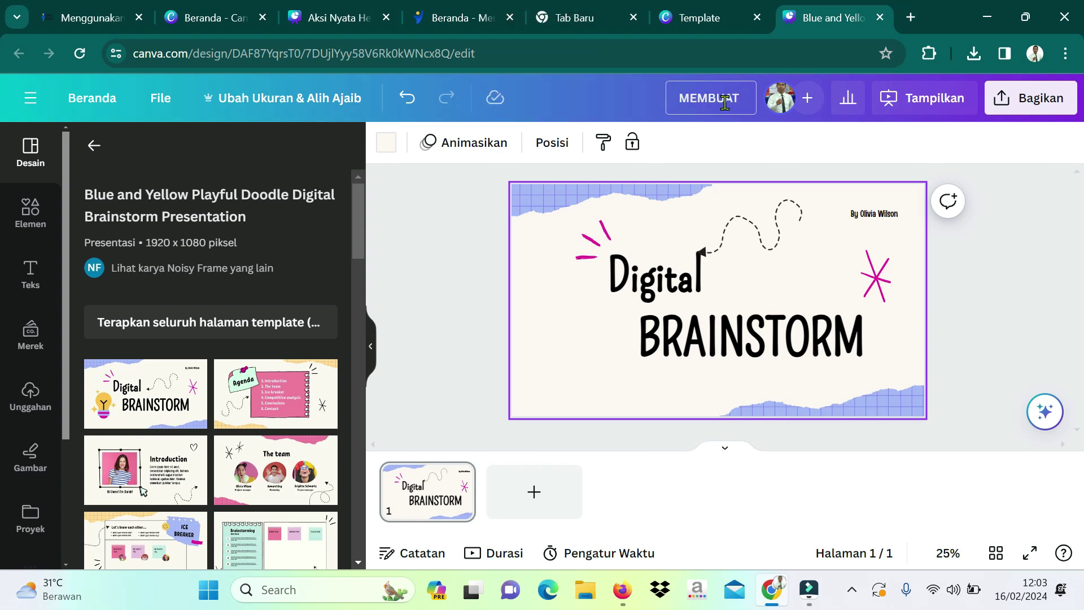
type(" KESEPAKT")
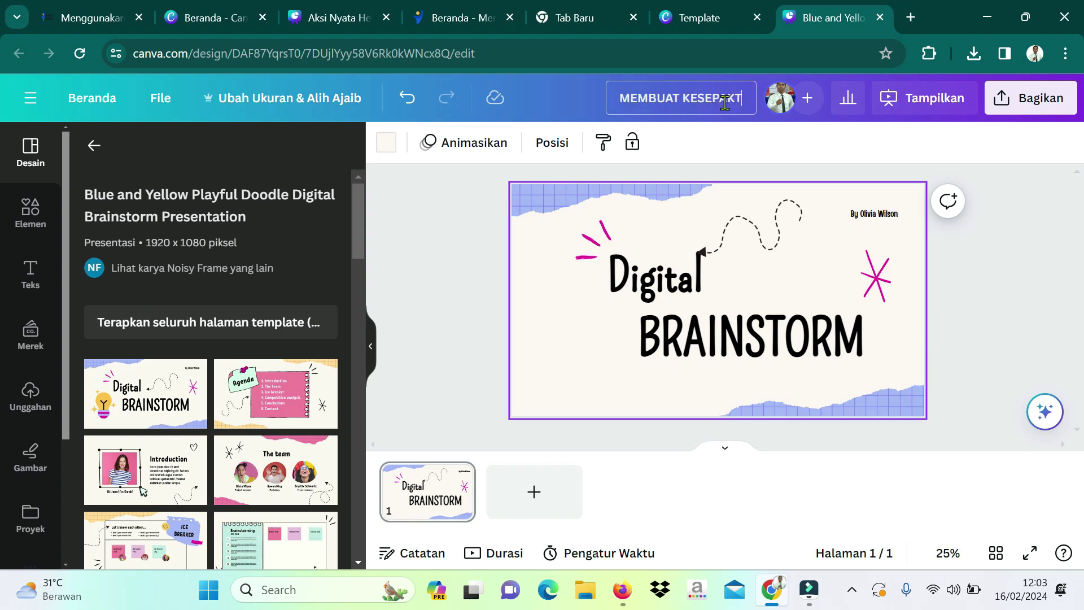
type("AN KELAS")
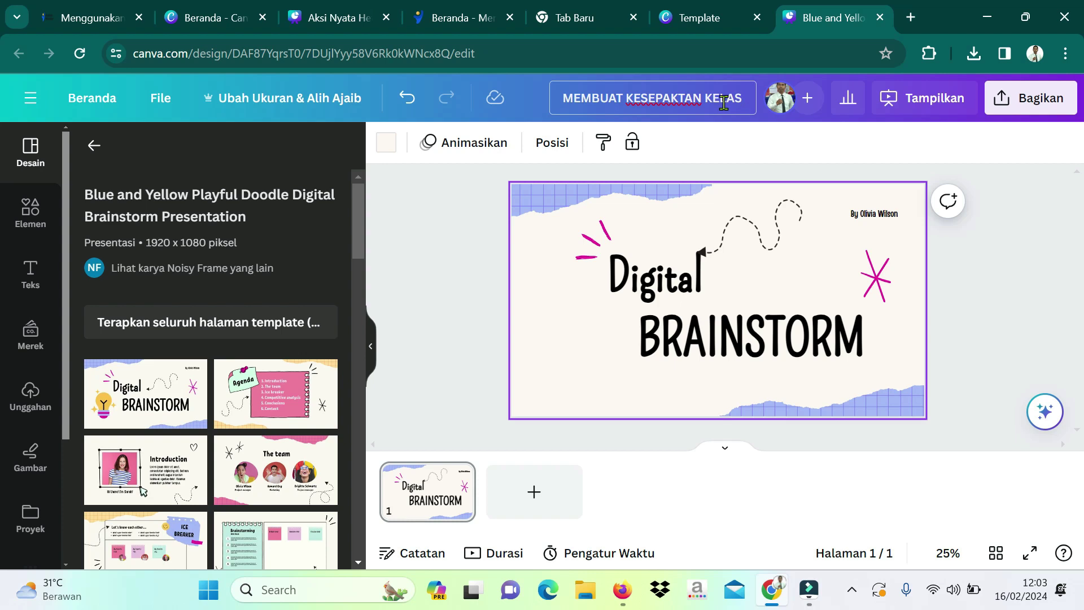
left_click(712, 237)
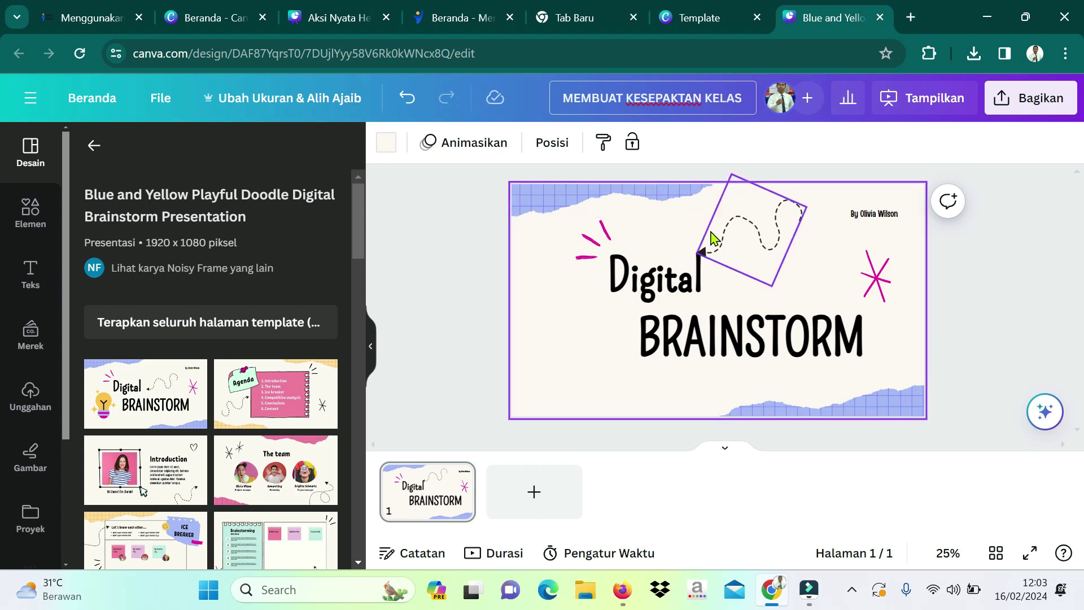
Replace the cover text "Digital" with "TOPIK KURIKULUM MERDEKA".
left_click(717, 241)
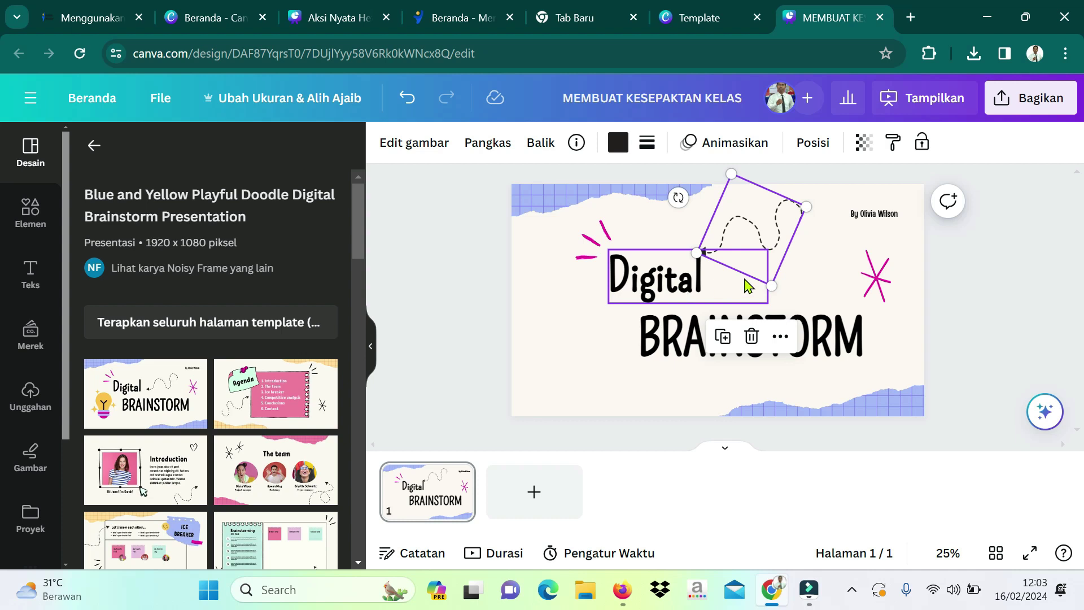
left_click(735, 295)
double_click(721, 278)
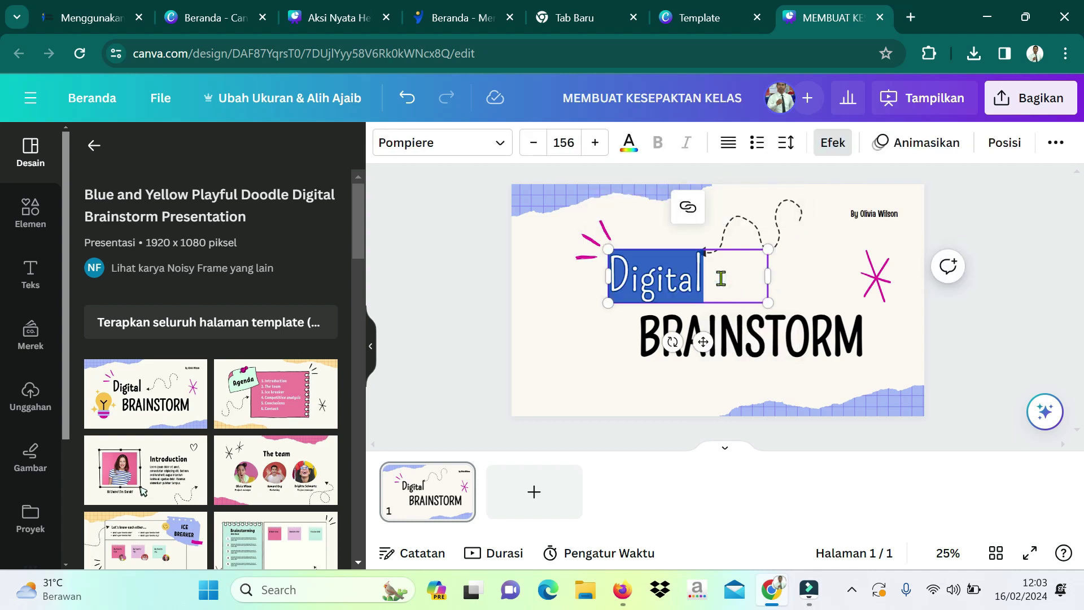
type("T")
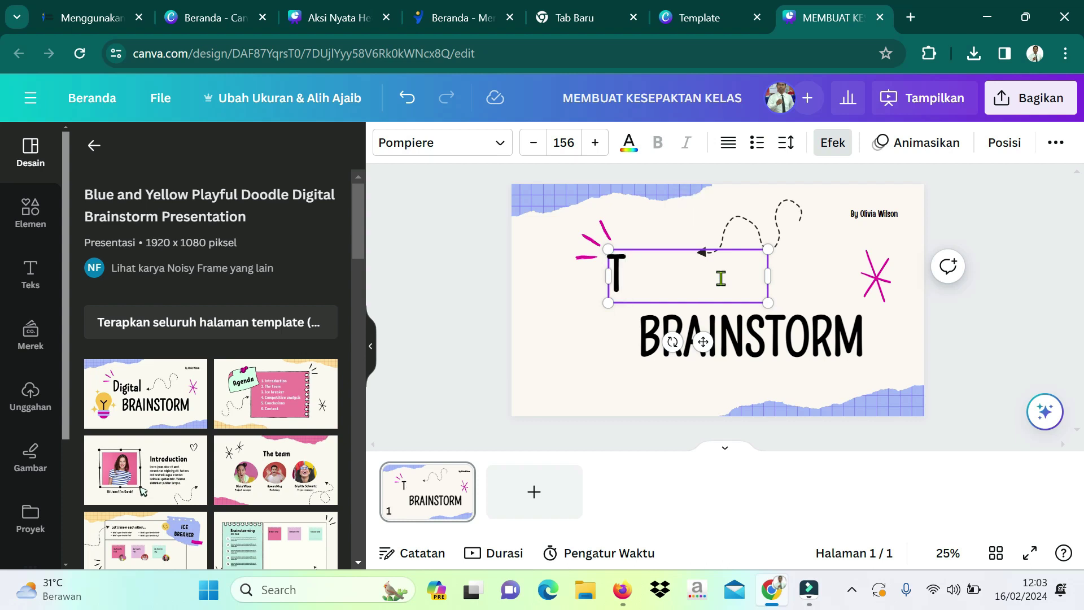
type("OPIK KURI")
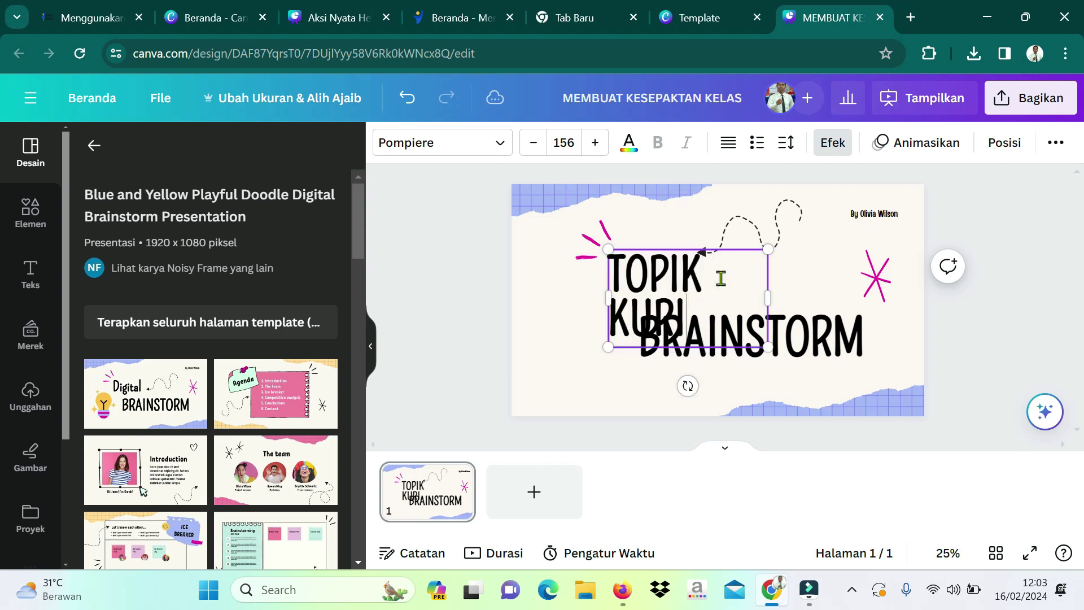
type("KULUM MER")
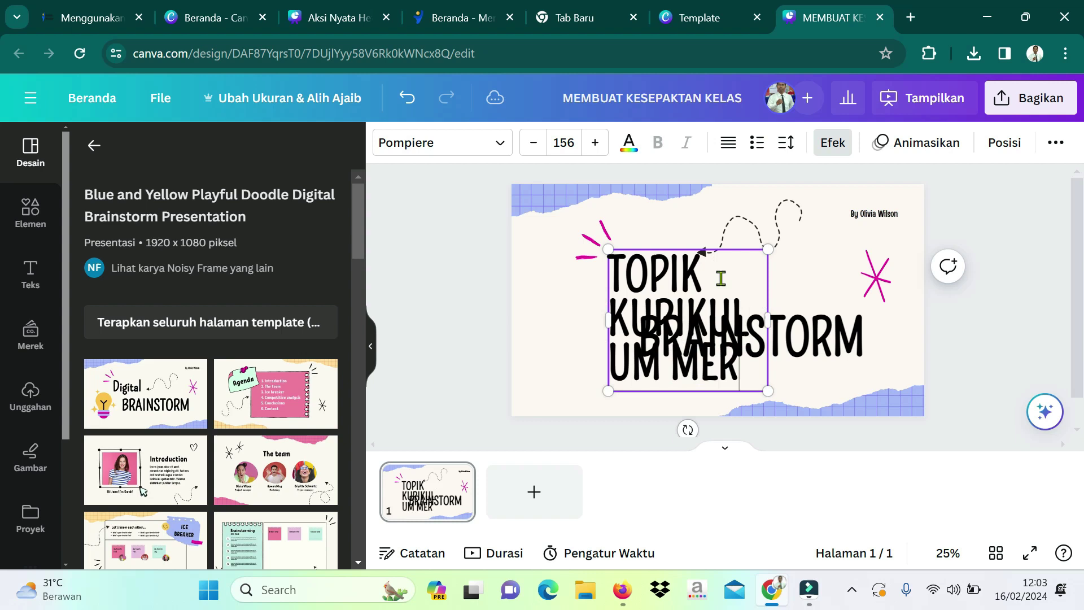
type("DEKA")
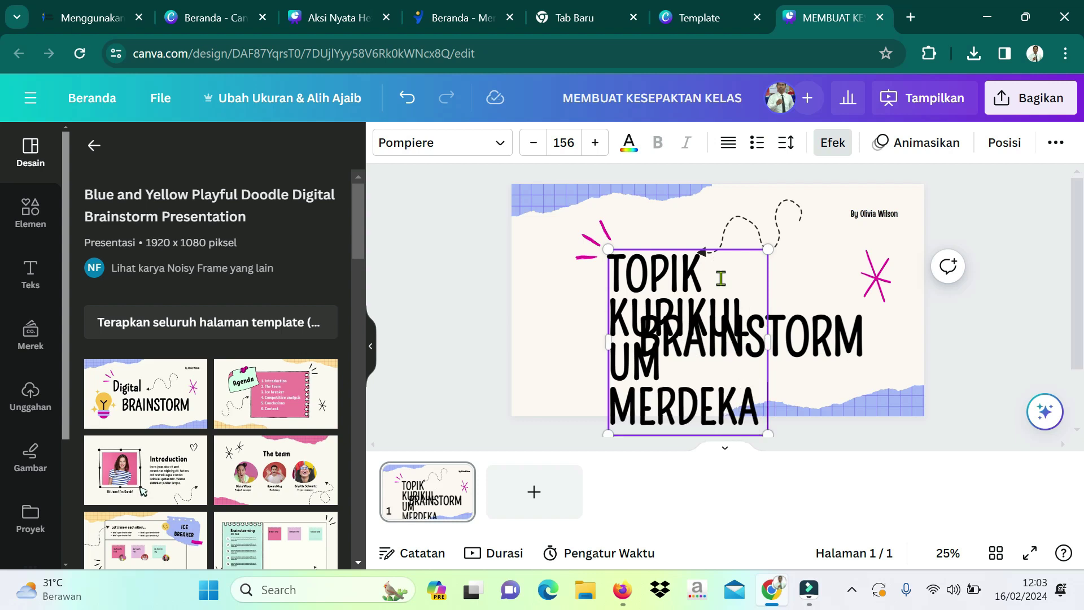
Reduce the topic text's font size to 89,2 and widen its box on both sides until it fits on one line.
left_click(534, 143)
left_click(533, 143)
left_click(534, 143)
left_click(533, 143)
left_click(534, 143)
left_click(533, 143)
left_click(533, 143)
left_click(534, 142)
left_click(533, 143)
left_click(533, 143)
left_click(534, 143)
left_click(533, 143)
left_click(534, 142)
left_click(533, 143)
left_click(534, 143)
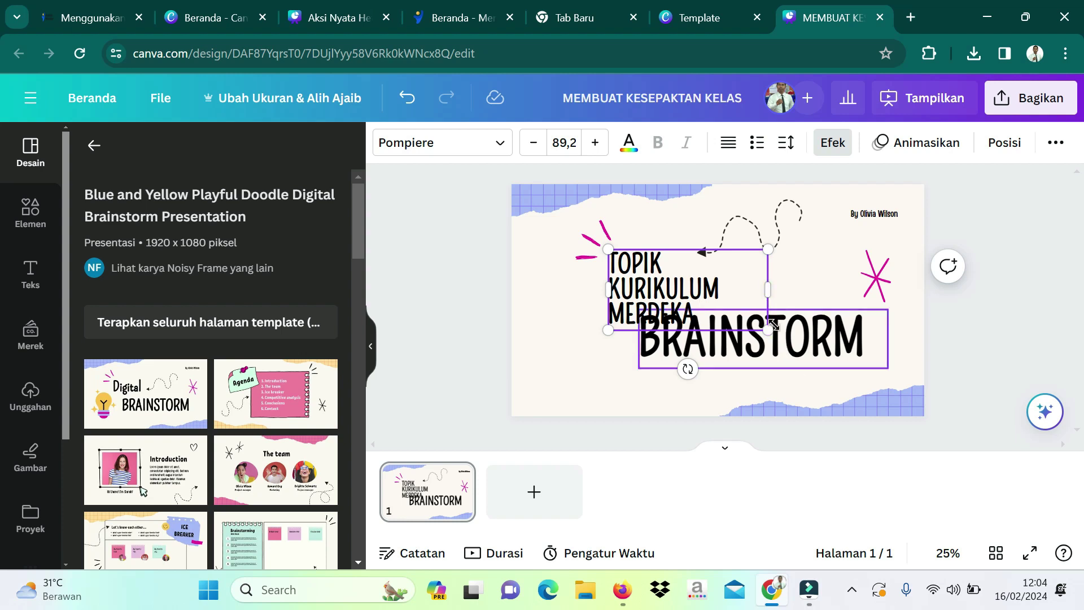
left_click_drag(768, 289, 848, 277)
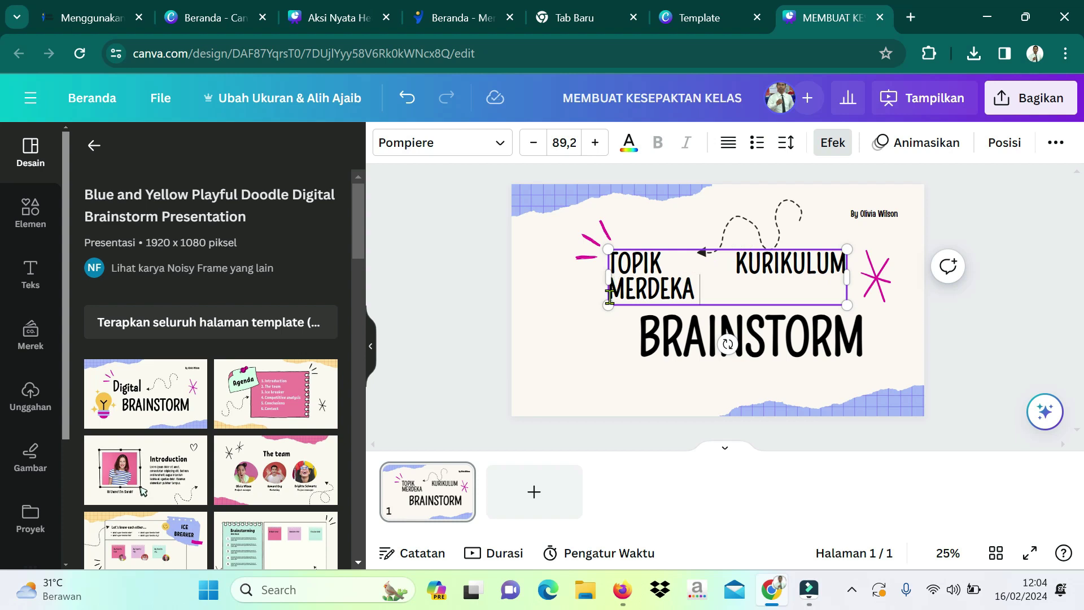
left_click_drag(600, 280, 547, 276)
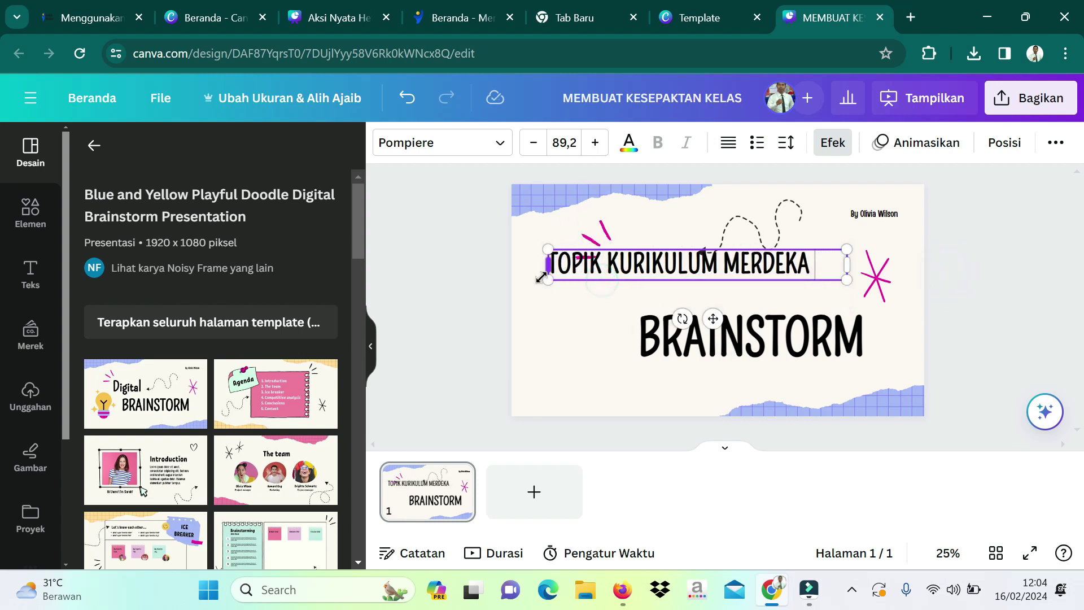
Move the pink accent lines to the topic text's upper-left corner and delete the dashed curved arrow from the cover.
mouse_move(587, 237)
left_mouse_down()
mouse_move(538, 229)
mouse_move(865, 254)
mouse_move(852, 234)
left_mouse_up()
mouse_move(782, 218)
left_mouse_down()
mouse_move(785, 180)
mouse_move(803, 204)
left_mouse_up()
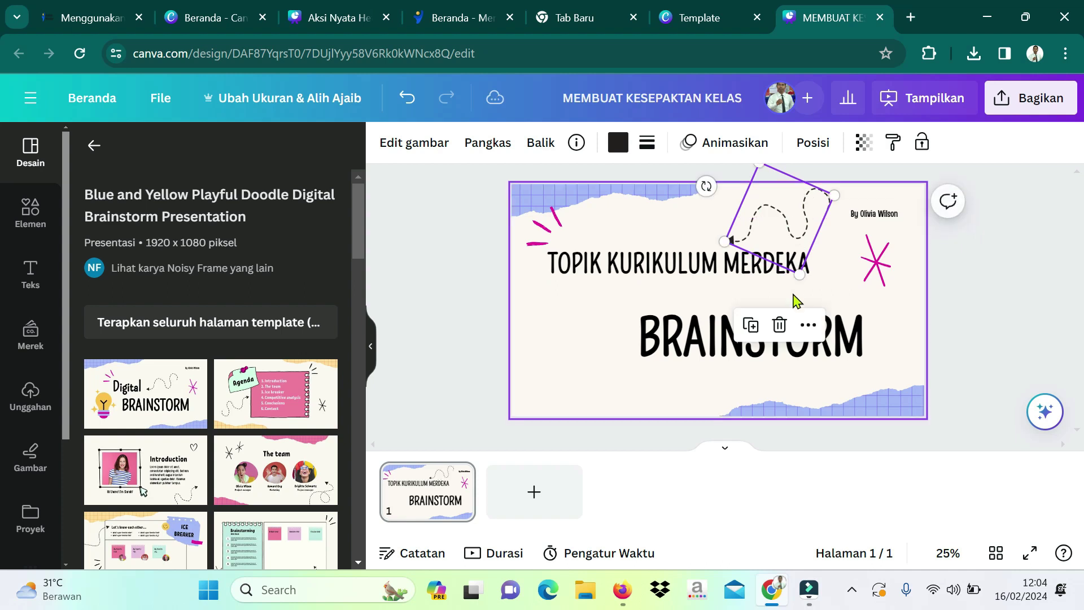
left_click(790, 339)
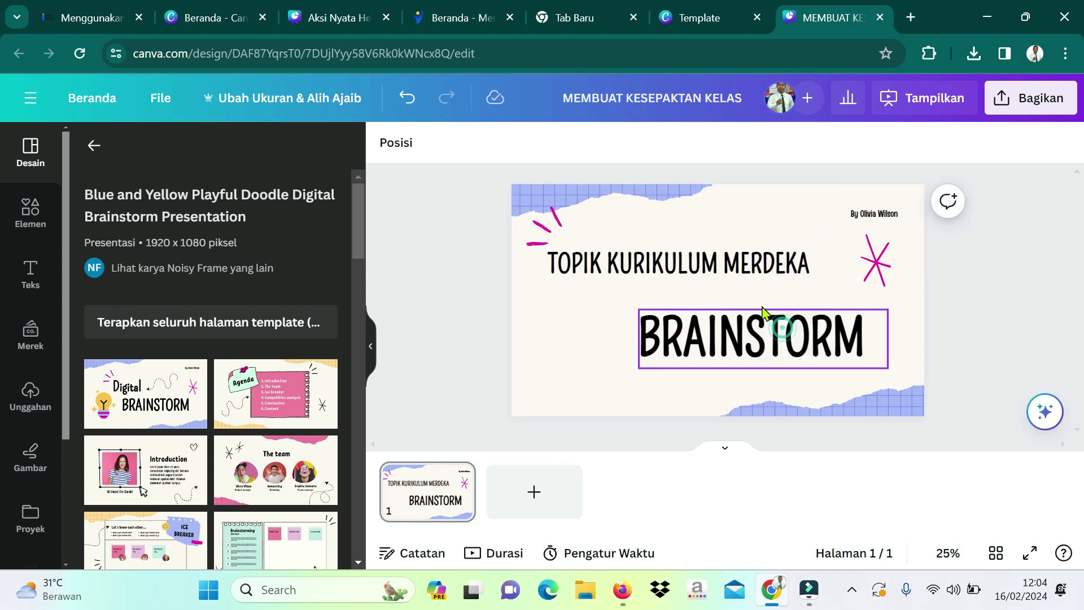
left_click(799, 271)
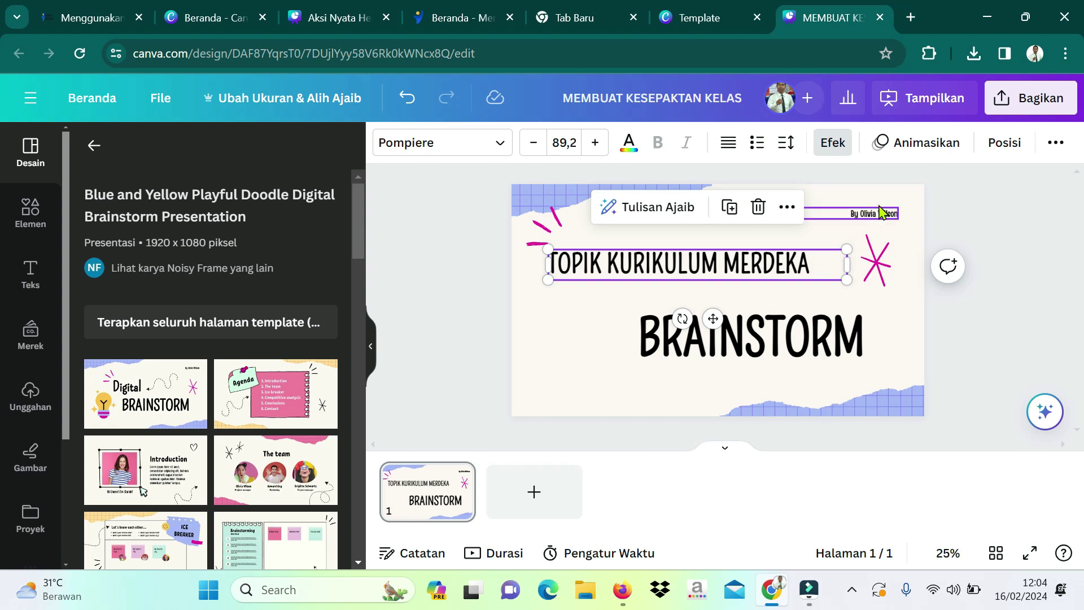
Move the "BRAINSTORM" text up and left beneath the topic line and replace it with "MEMBUAT KESEPAKATAN KELAS".
left_click_drag(798, 341, 733, 330)
double_click(736, 337)
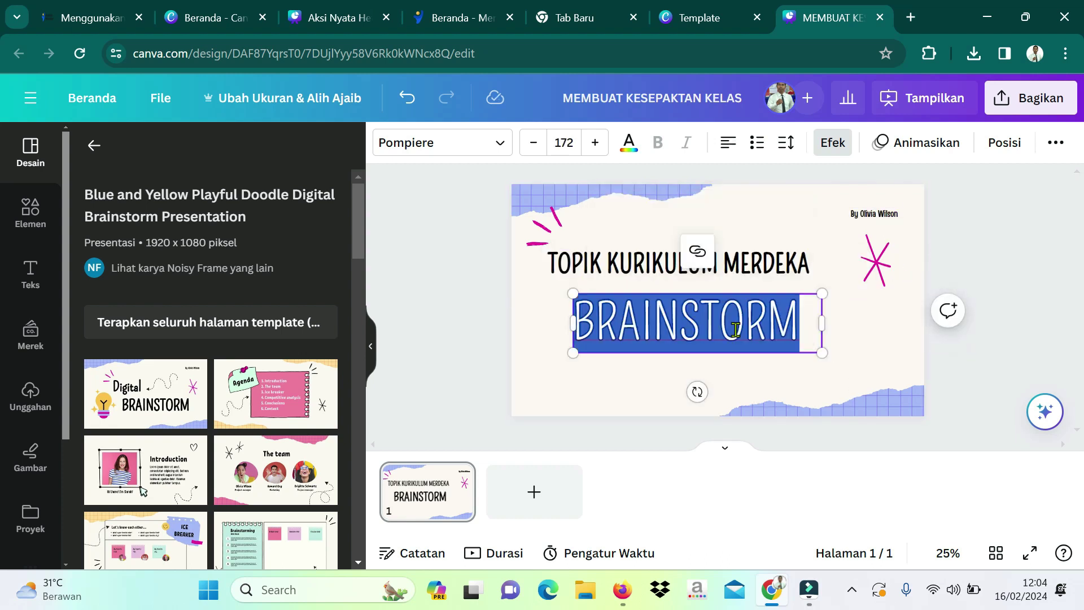
type("MEMBUA")
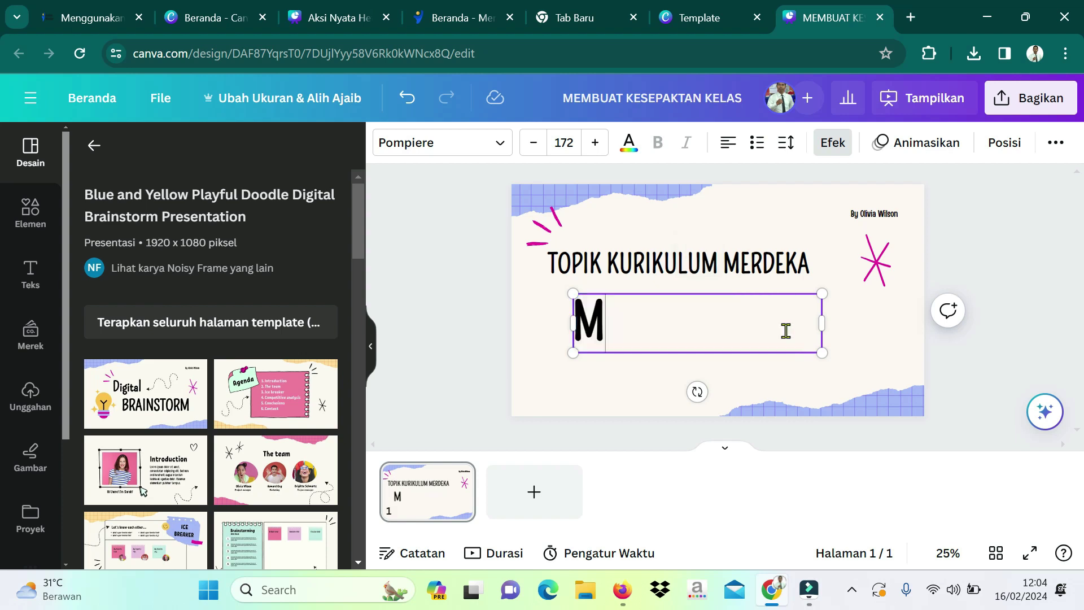
type("T")
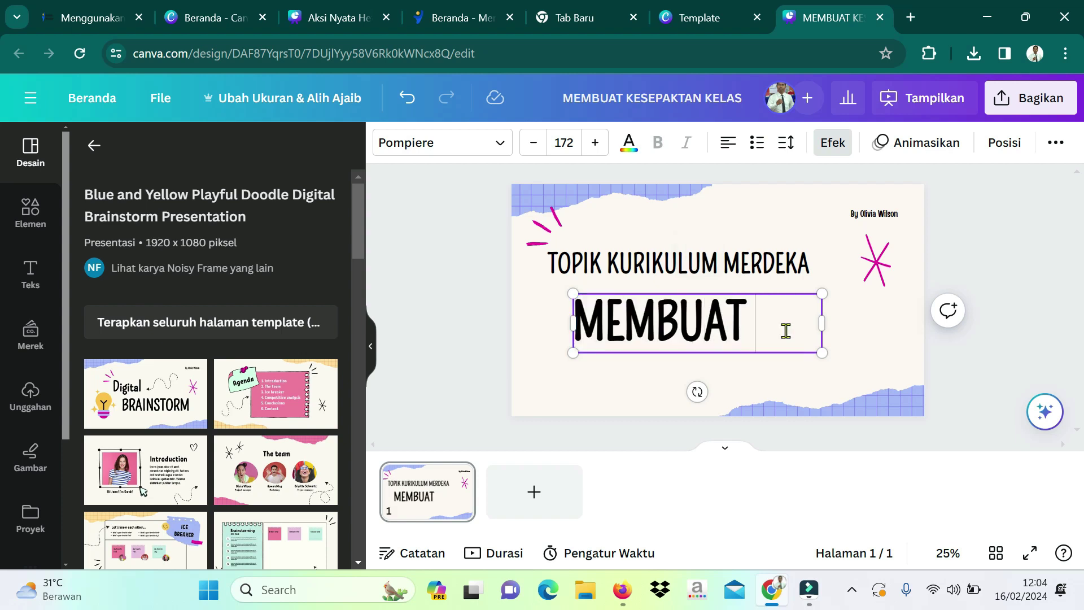
type(" KESEPAKAT")
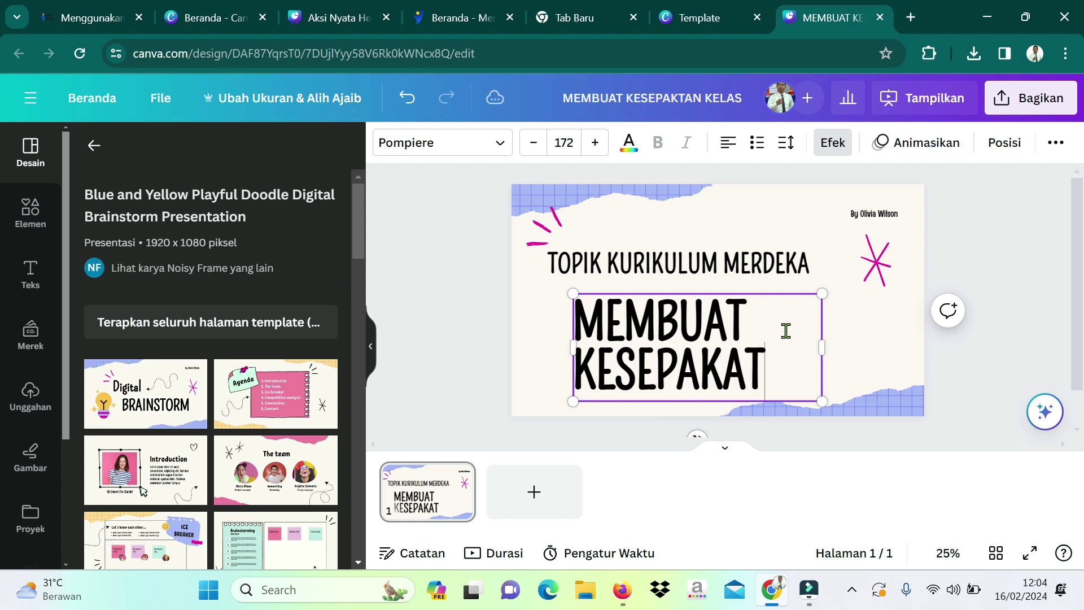
type("AN KELAS")
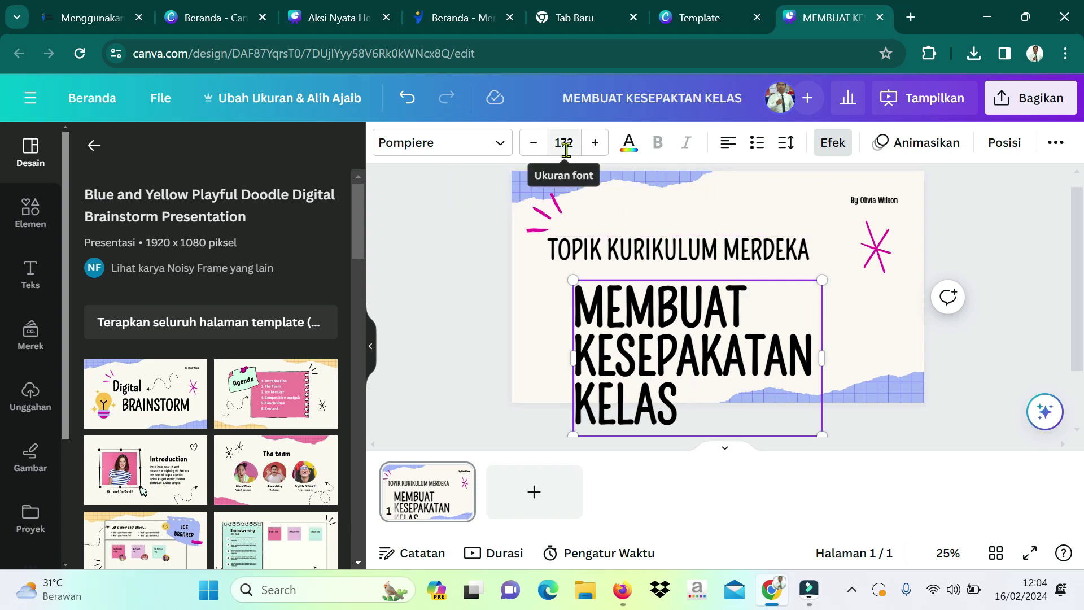
Reduce the font size of the "MEMBUAT KESEPAKATAN KELAS" heading to 116.
left_click(530, 148)
left_click(531, 148)
left_click(531, 148)
left_click(530, 148)
left_click(531, 148)
left_click(531, 147)
left_click(531, 148)
left_click(528, 155)
left_click(528, 155)
left_click(527, 156)
left_click(528, 155)
left_click(528, 155)
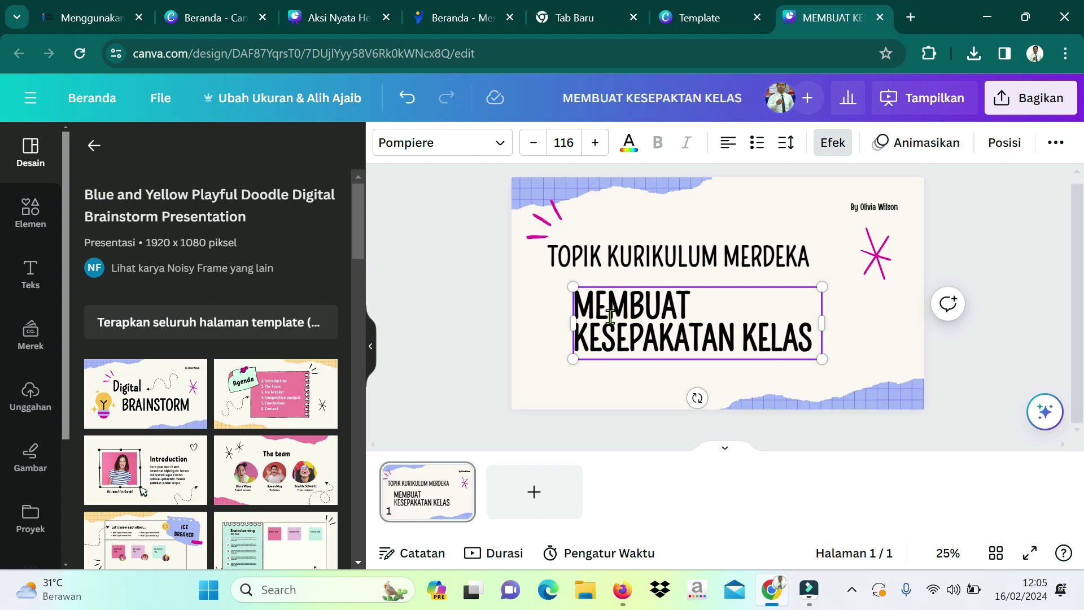
Widen the "MEMBUAT KESEPAKATAN KELAS" heading box to fit one line and shift it left and slightly up beneath the topic line.
left_click_drag(572, 326, 554, 326)
left_click_drag(824, 322, 930, 306)
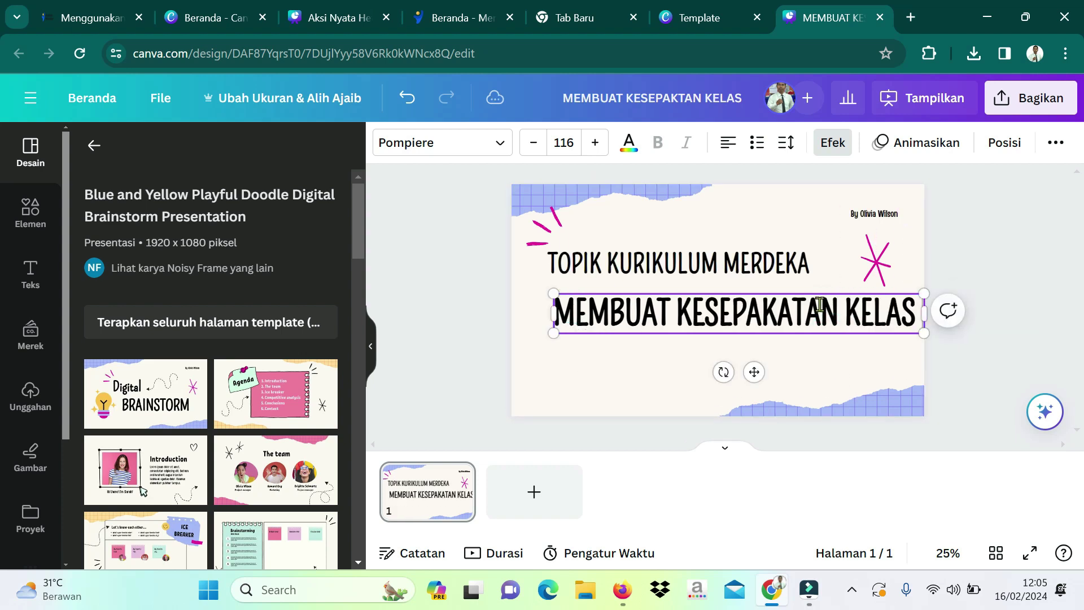
left_click(785, 260)
left_click_drag(804, 319, 778, 313)
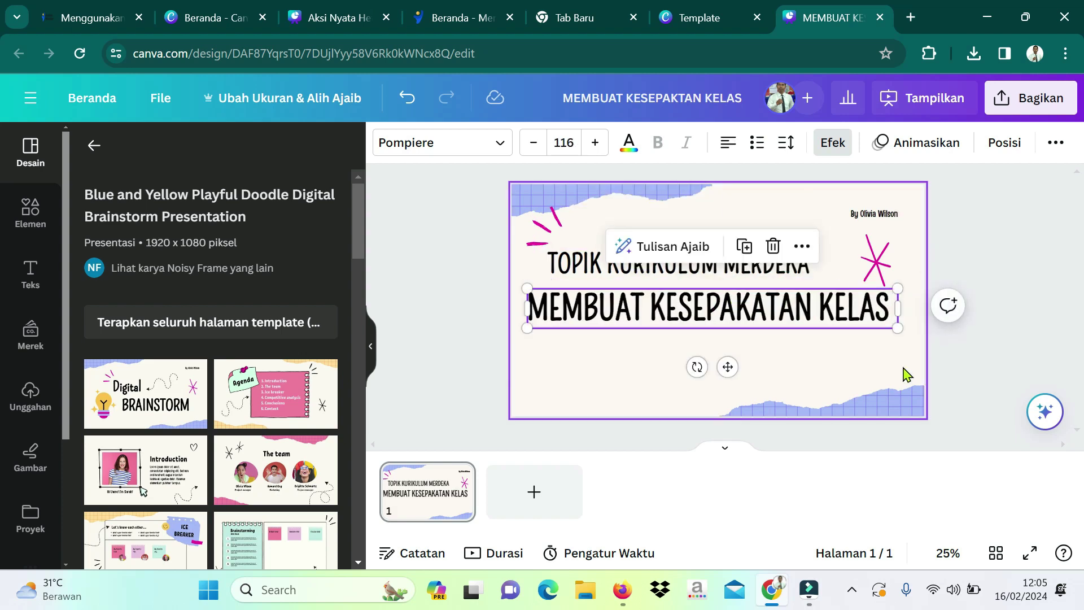
left_click(993, 239)
Move the author line to the lower middle of the cover and replace it with the author's full name.
left_click_drag(873, 222, 653, 394)
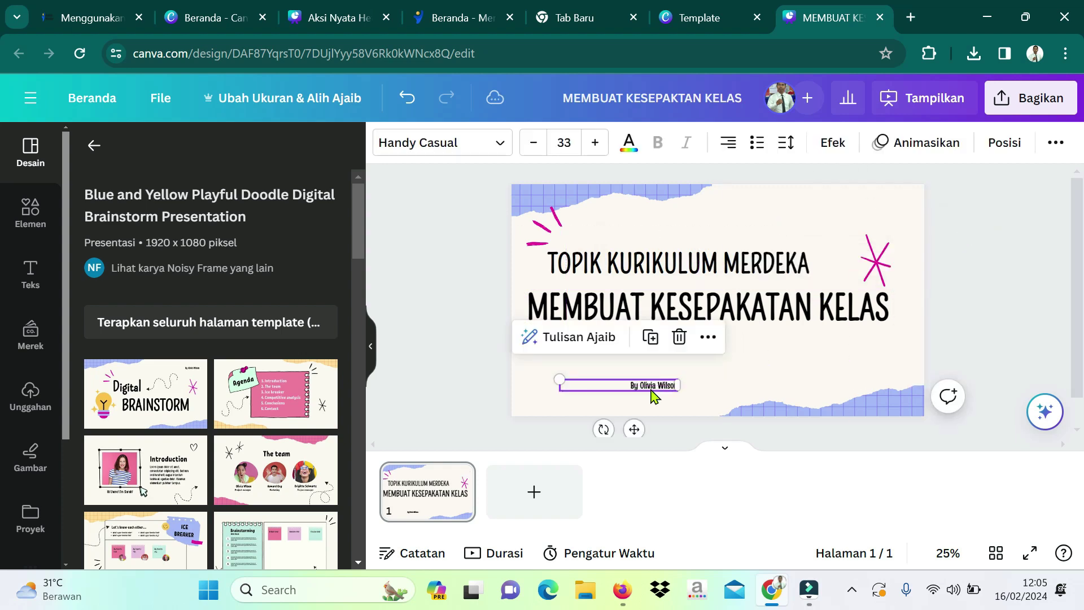
double_click(655, 386)
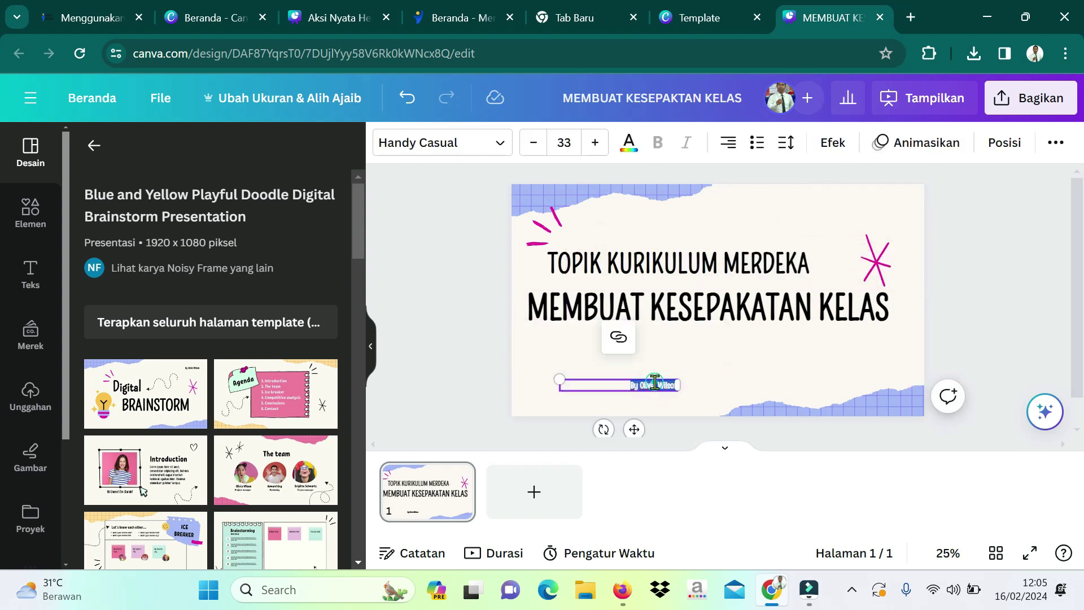
type("DAVI")
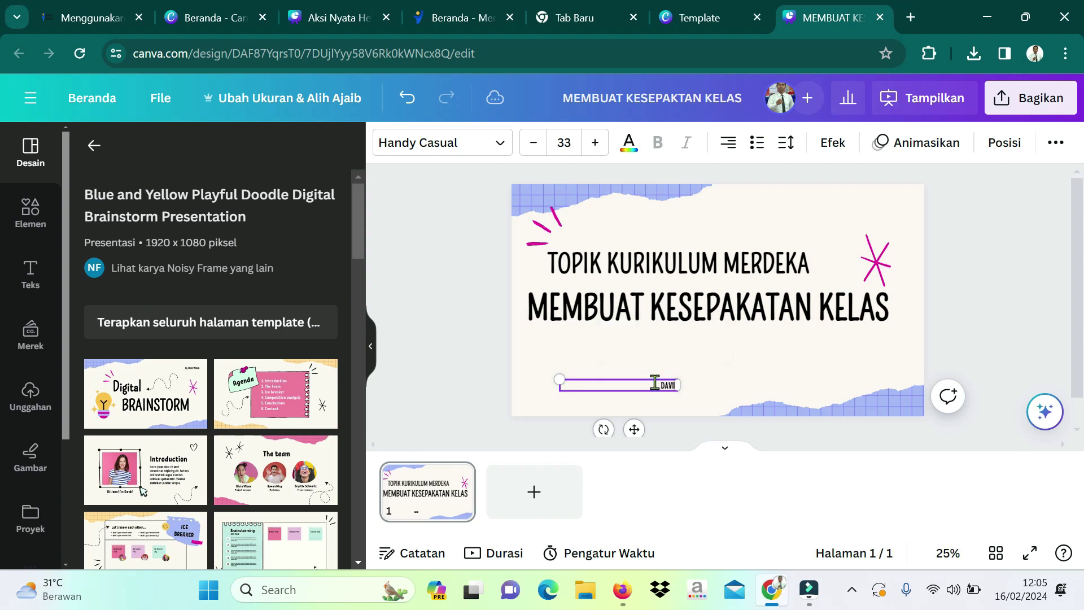
type("D PARULIAN SIL")
type("ABAI")
left_click(757, 375)
Shift the author's name slightly right and move the pink star on the cover's right side slightly up.
left_click(654, 387)
left_click_drag(653, 386, 675, 387)
left_click(823, 370)
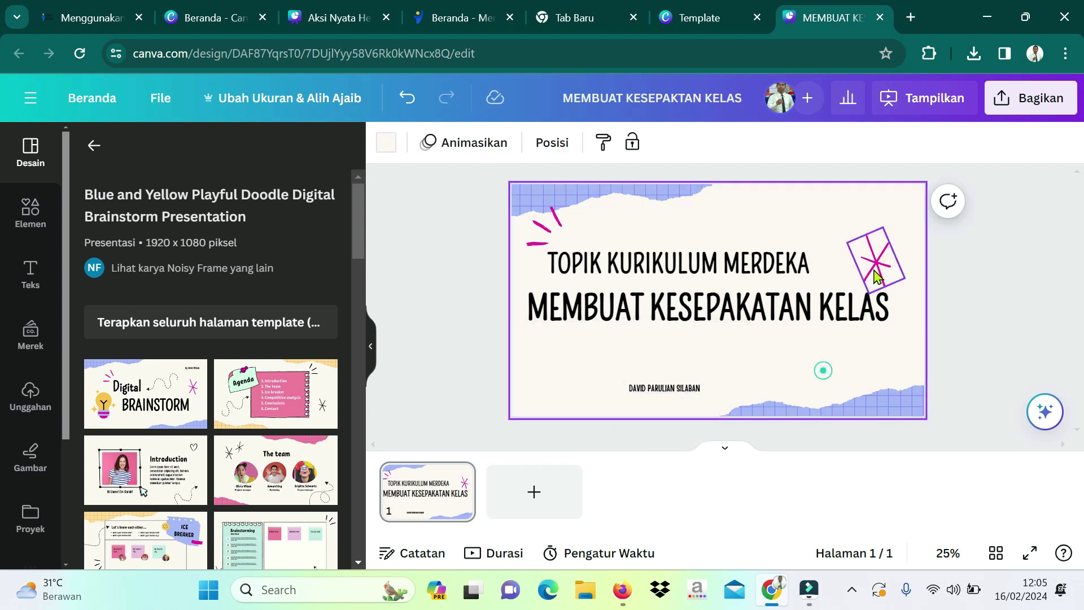
left_click_drag(874, 277, 878, 248)
left_click(993, 245)
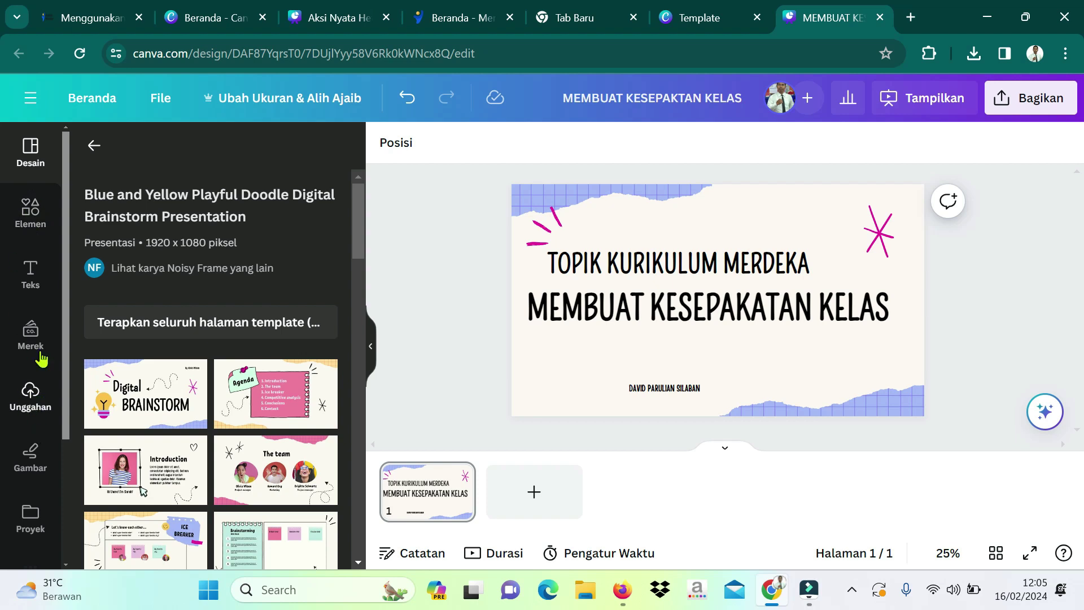
Upload the standing cut-out portrait of the author from the BAHAN KONTEN folder to the image uploads.
left_click(35, 396)
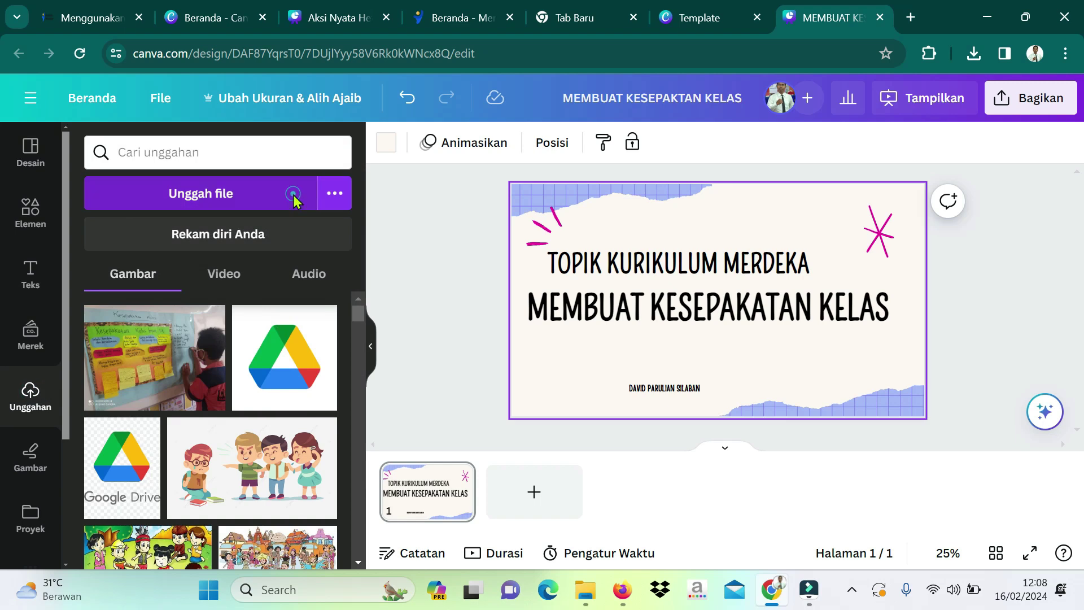
left_click(293, 194)
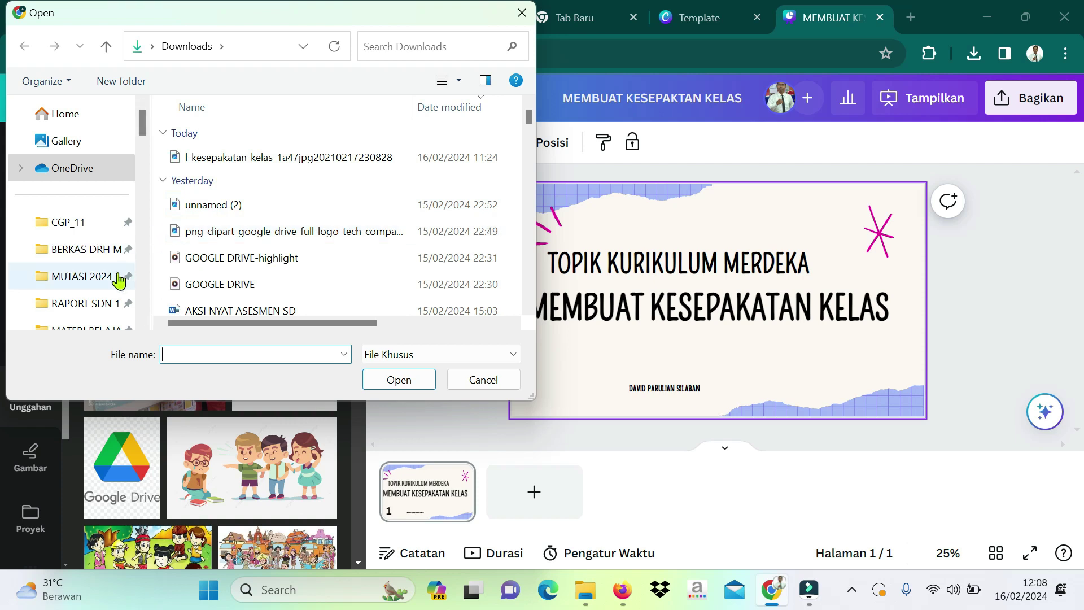
scroll(118, 279, "down", 10)
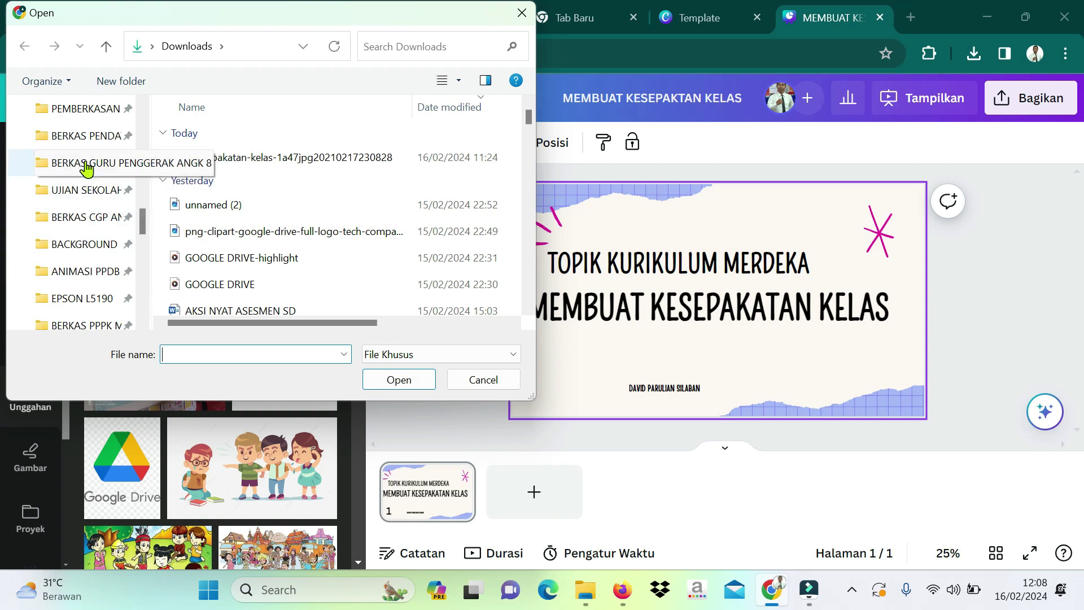
scroll(85, 270, "down", 2)
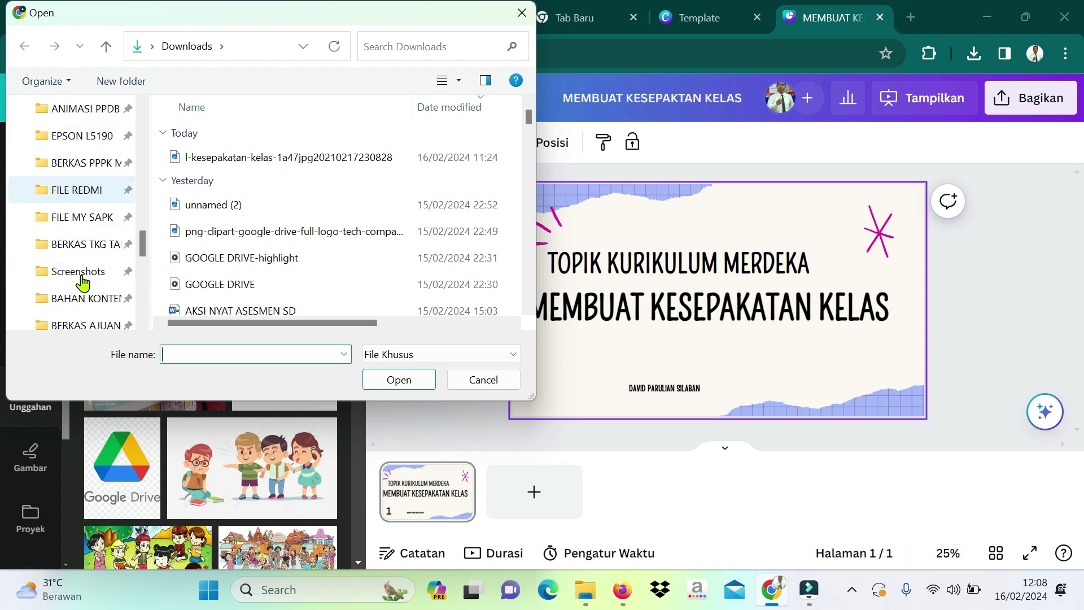
left_click(86, 304)
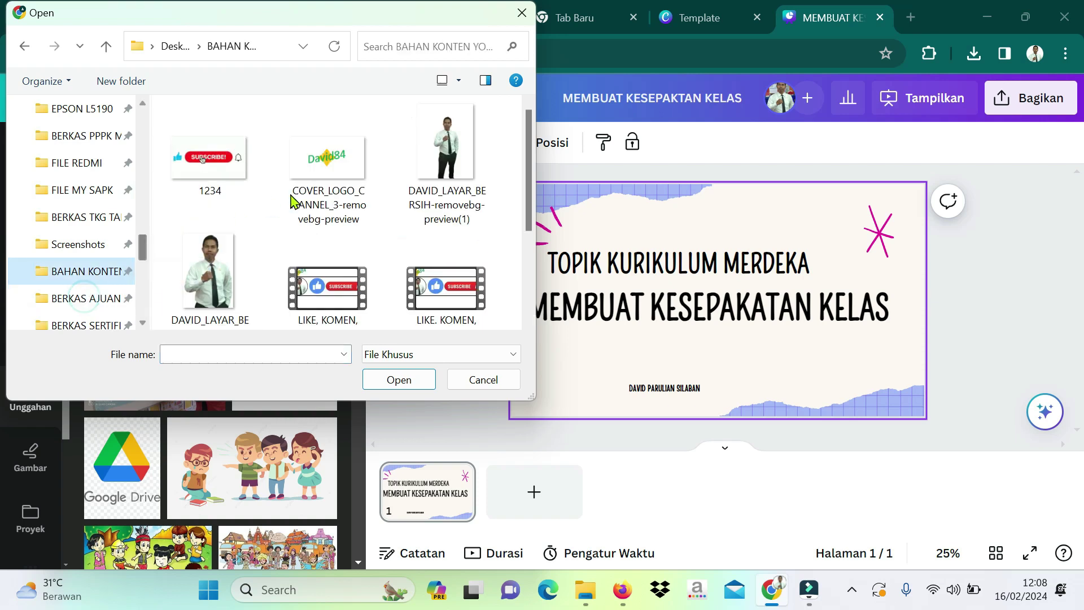
left_click(460, 151)
left_click(430, 378)
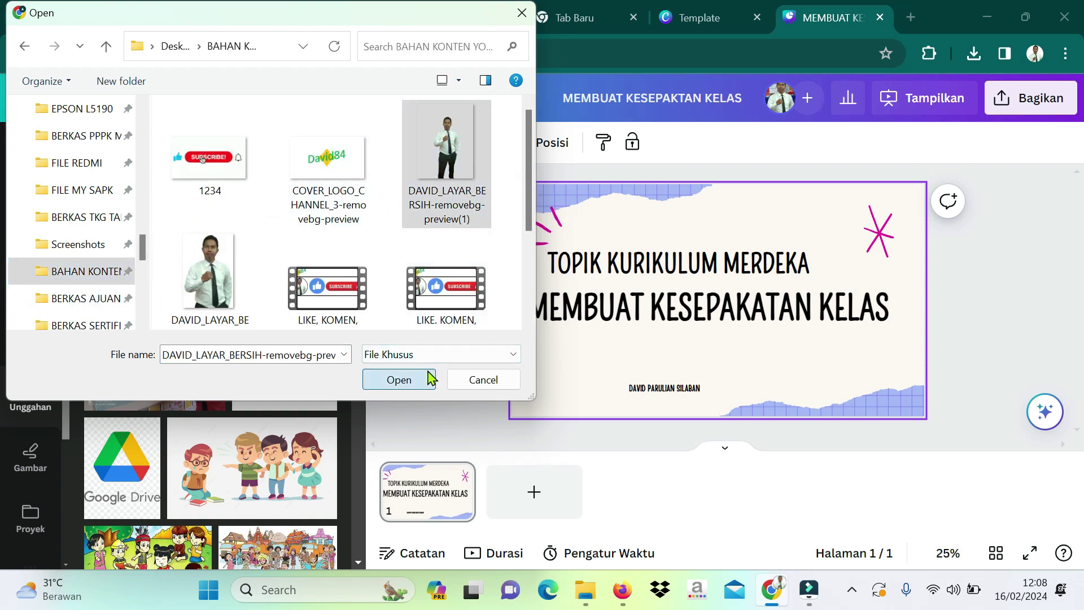
Place the uploaded portrait on the cover and move it to the slide's lower-left corner.
mouse_move(285, 387)
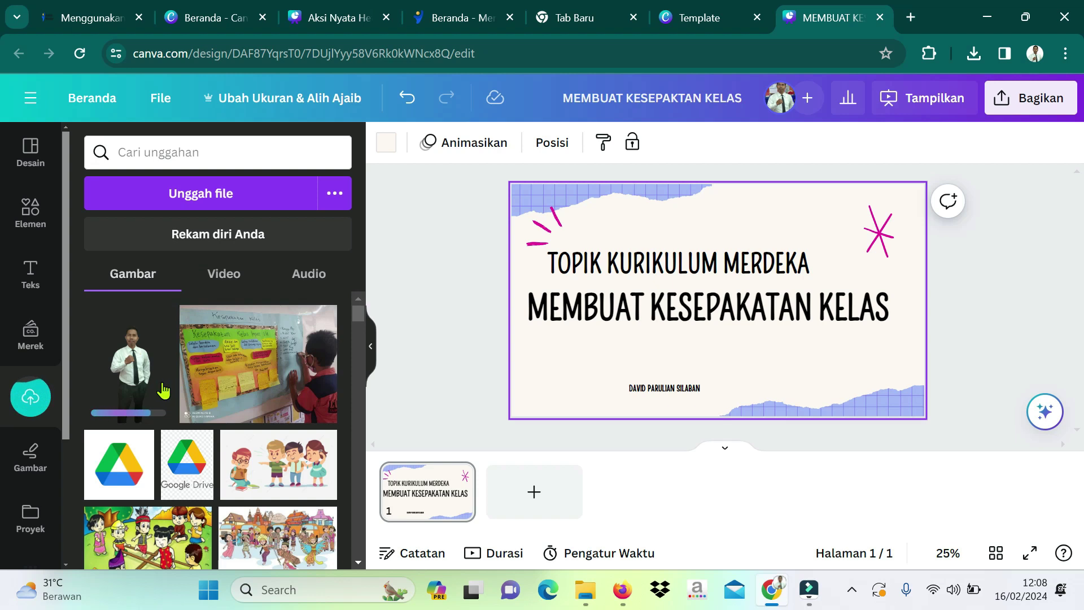
left_click(136, 371)
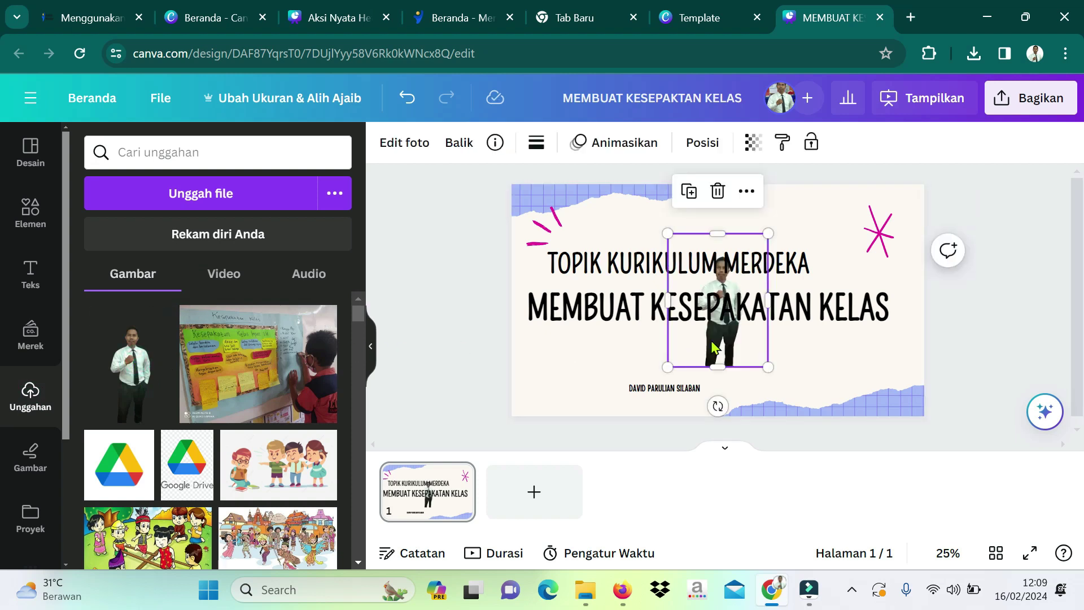
left_click_drag(700, 359, 555, 381)
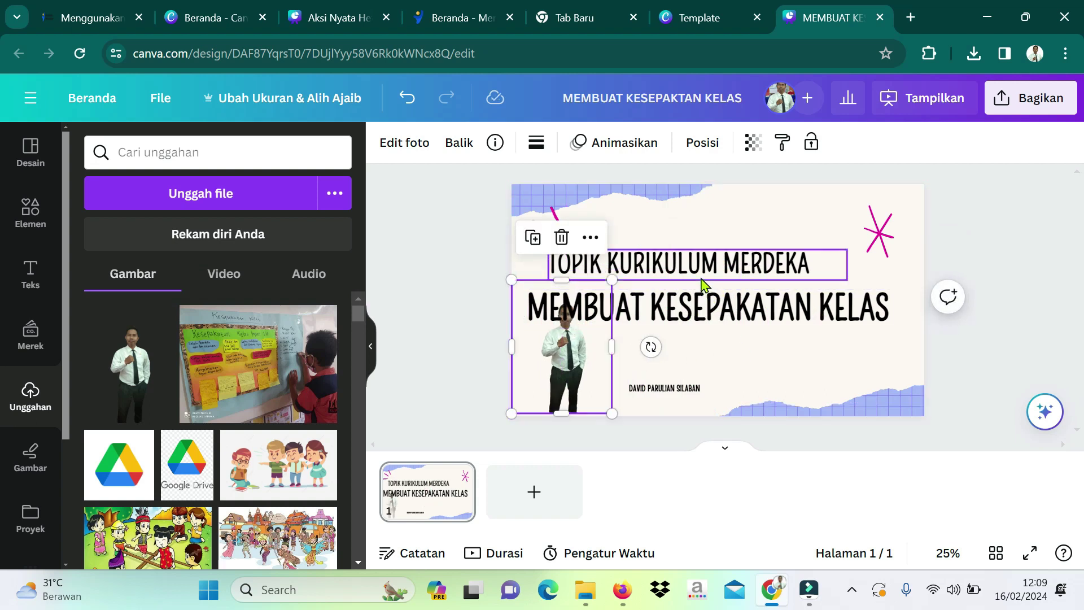
Move the "TOPIK KURIKULUM MERDEKA" line and the "MEMBUAT KESEPAKATAN KELAS" heading up and slightly right, clear of the portrait.
left_click_drag(702, 275, 725, 244)
left_click_drag(847, 302, 806, 295)
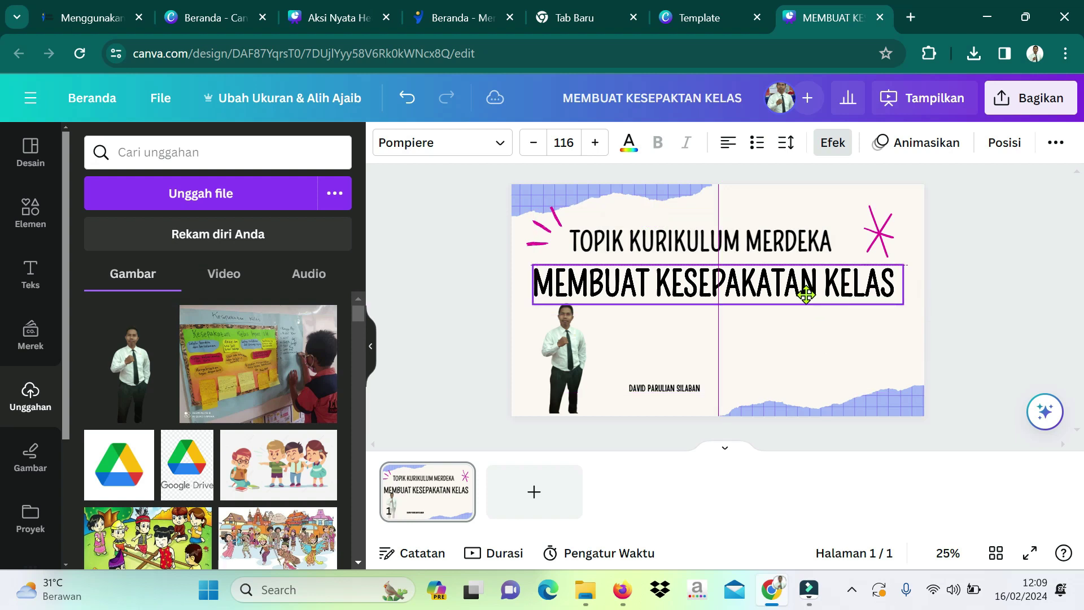
mouse_move(806, 294)
left_mouse_down()
mouse_move(806, 387)
mouse_move(794, 310)
mouse_move(818, 290)
mouse_move(915, 283)
mouse_move(779, 304)
mouse_move(805, 300)
left_mouse_up()
left_click_drag(925, 351, 898, 327)
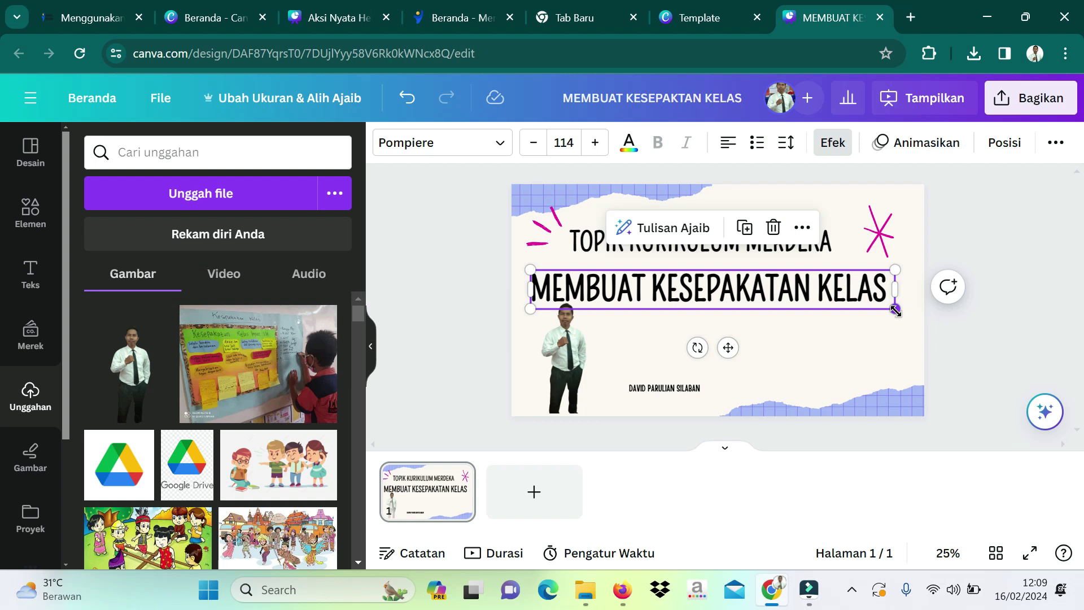
mouse_move(895, 309)
left_mouse_down()
mouse_move(946, 341)
mouse_move(1061, 342)
mouse_move(865, 325)
mouse_move(896, 324)
left_mouse_up()
left_click_drag(787, 299, 789, 289)
Enlarge the portrait slightly and shift it down so it stands on the cover's bottom edge.
left_click(547, 404)
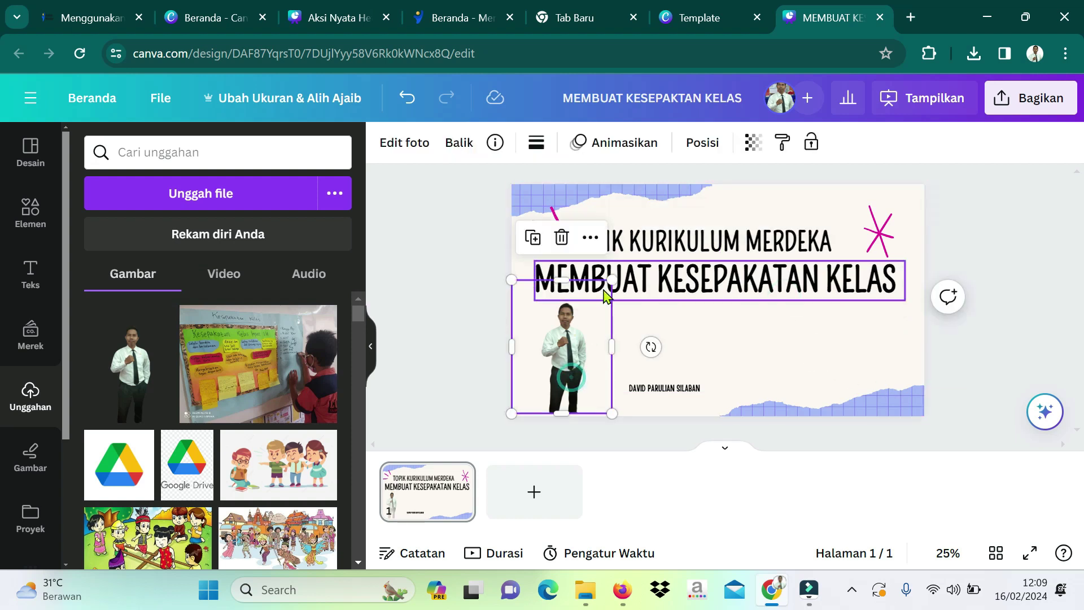
left_click_drag(611, 279, 631, 270)
left_click_drag(561, 356, 558, 371)
left_click(752, 325)
left_click(1033, 321)
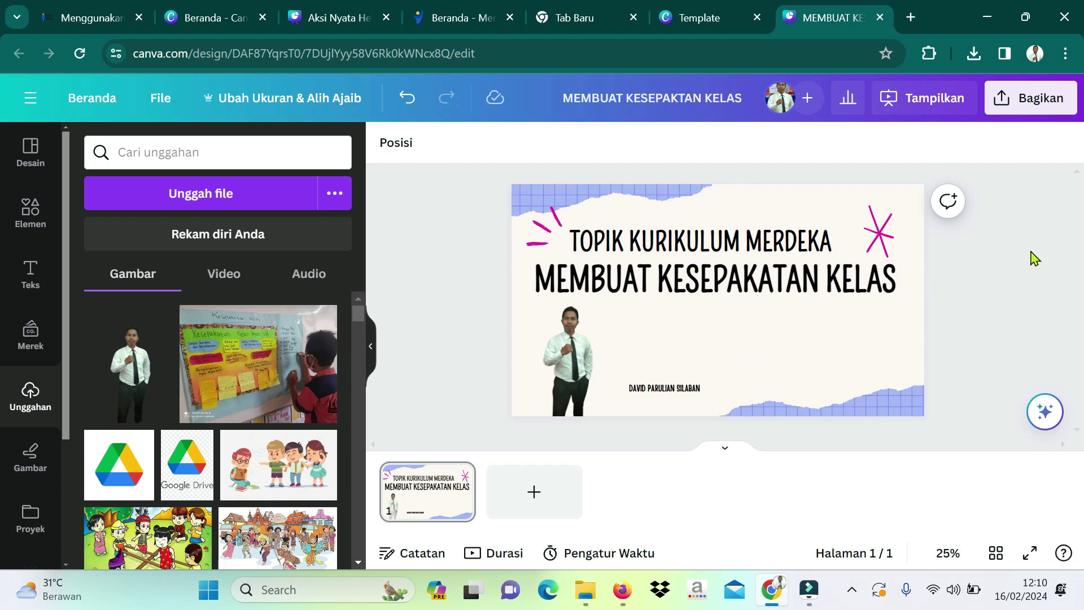
Add the template's Agenda layout to the presentation as a new page.
left_click(28, 162)
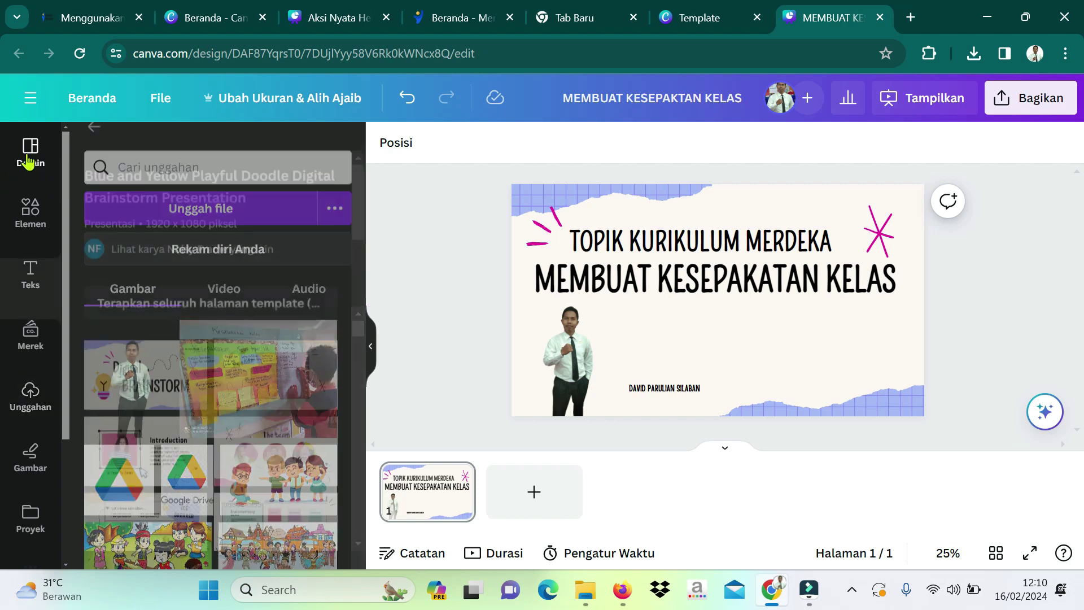
scroll(139, 462, "down", 2)
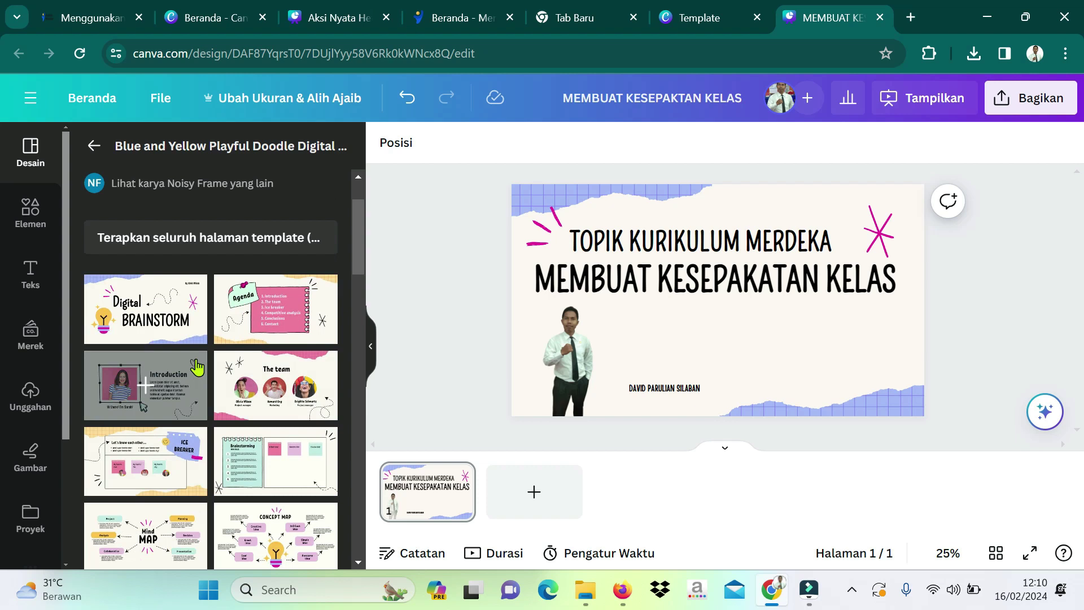
scroll(197, 368, "down", 5)
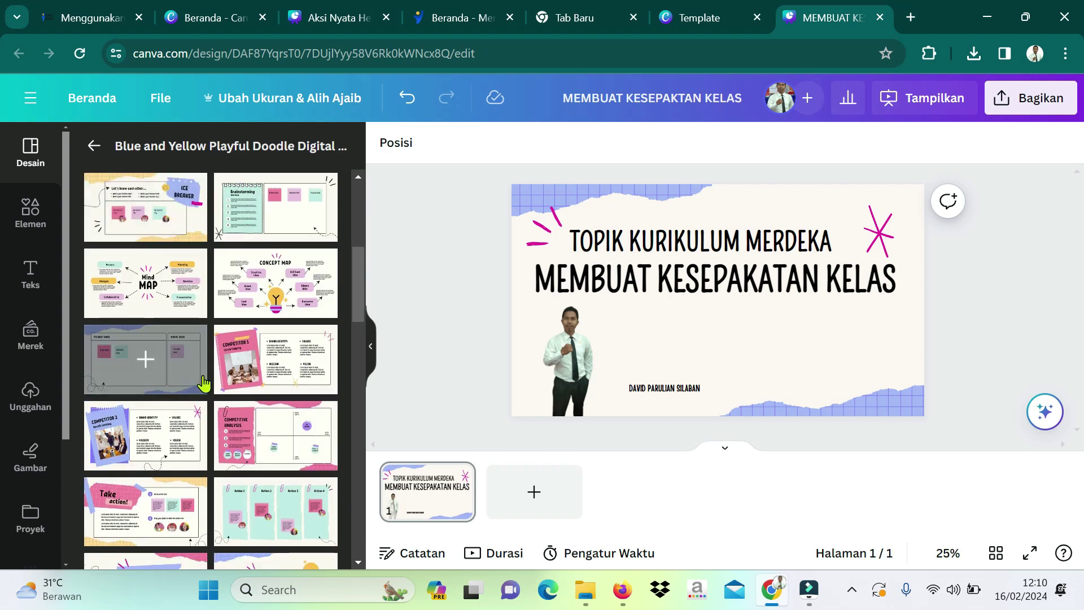
scroll(228, 389, "up", 6)
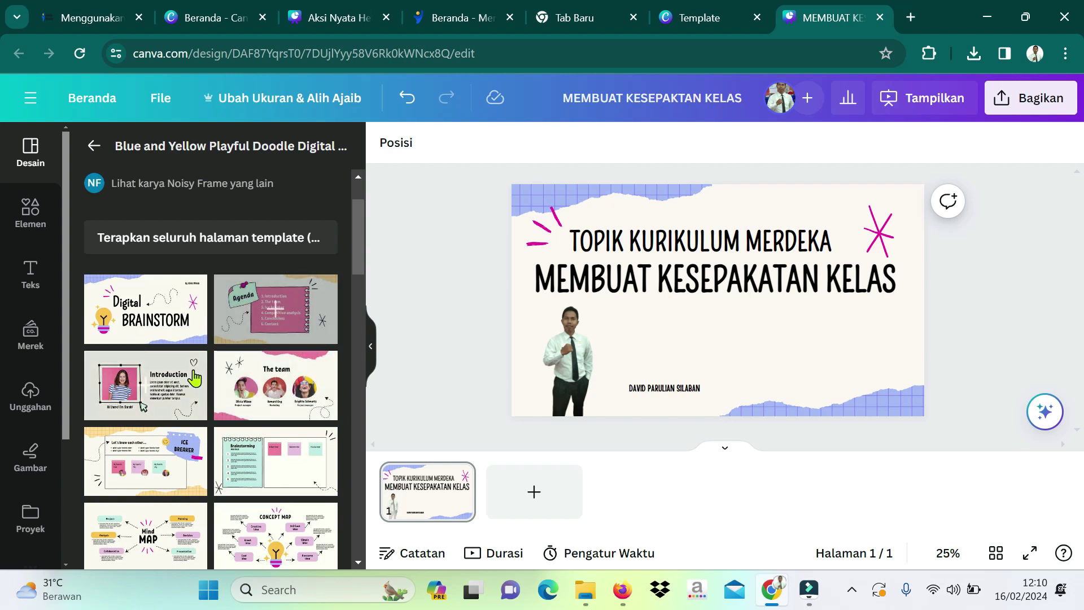
left_click(267, 314)
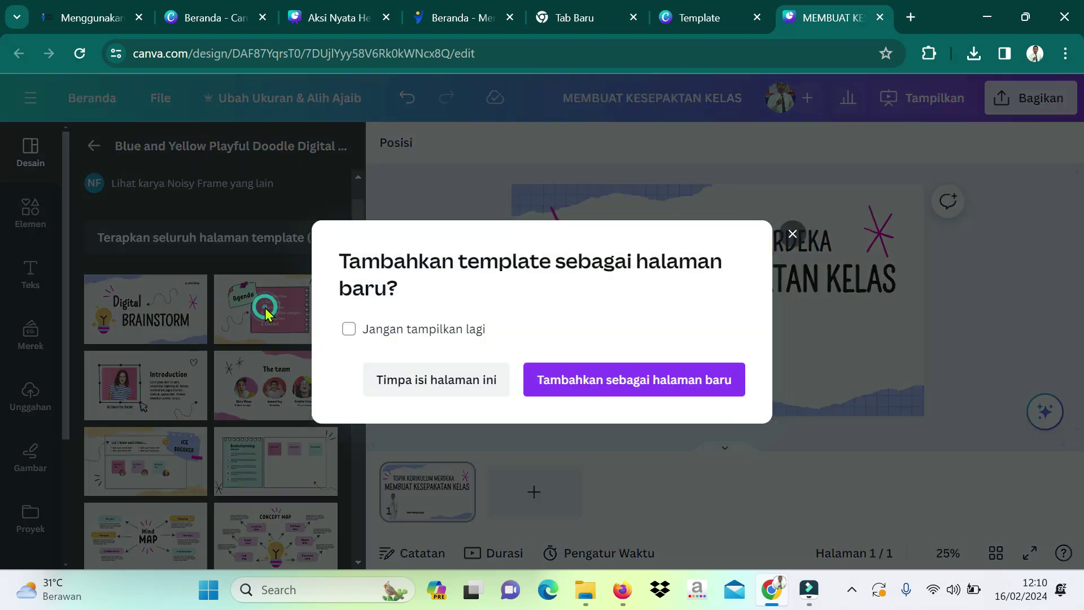
left_click(631, 388)
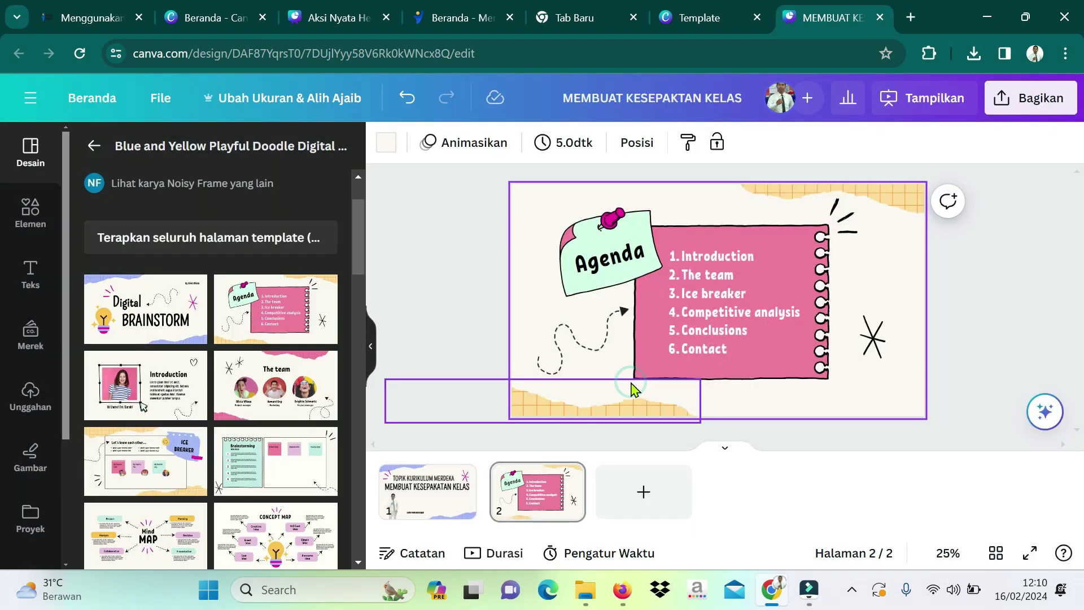
Delete the green sticky note and the "Agenda" title from page 2.
left_click(644, 265)
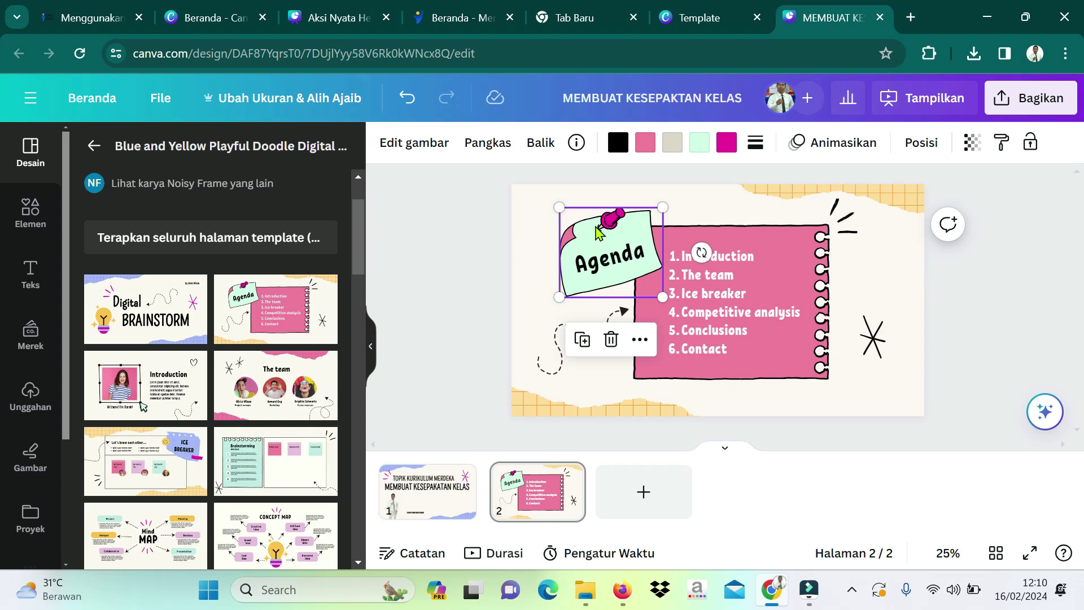
left_click(610, 339)
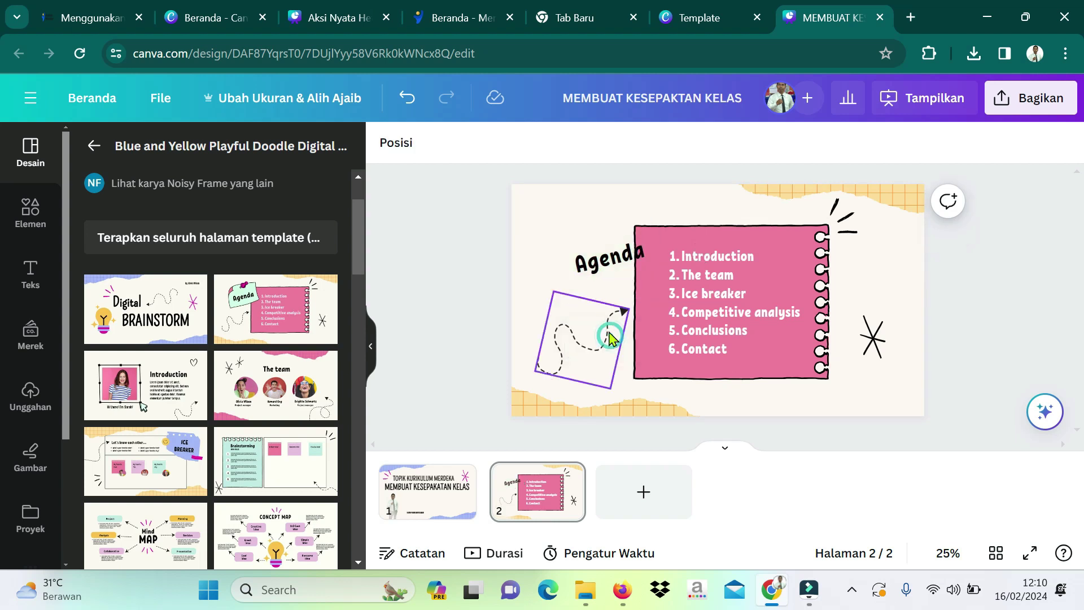
left_click(588, 263)
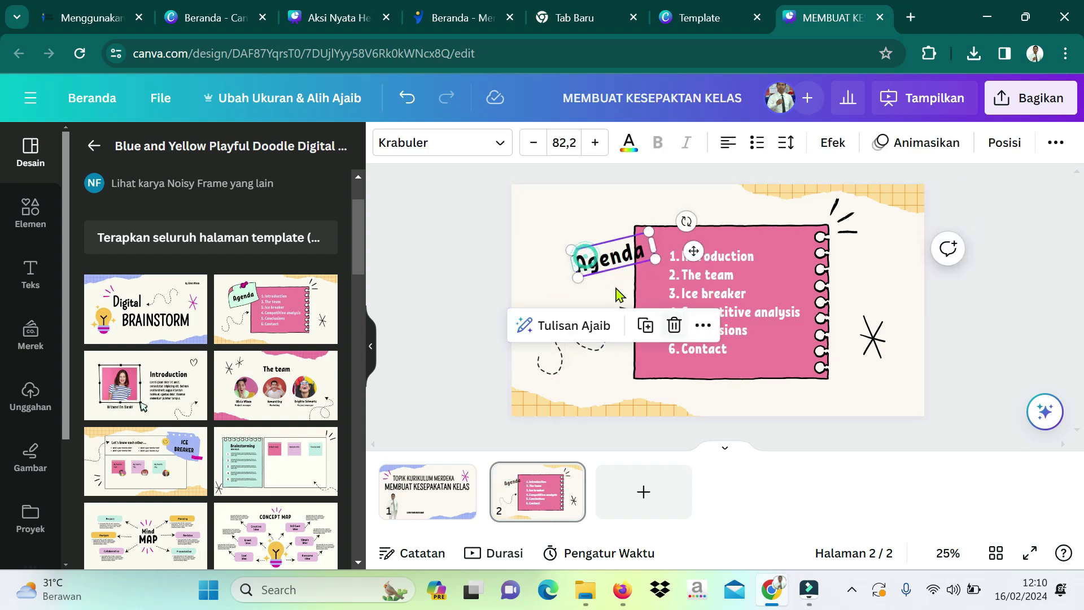
left_click(676, 325)
Delete the pink notebook graphic behind the numbered list on page 2.
left_click(756, 312)
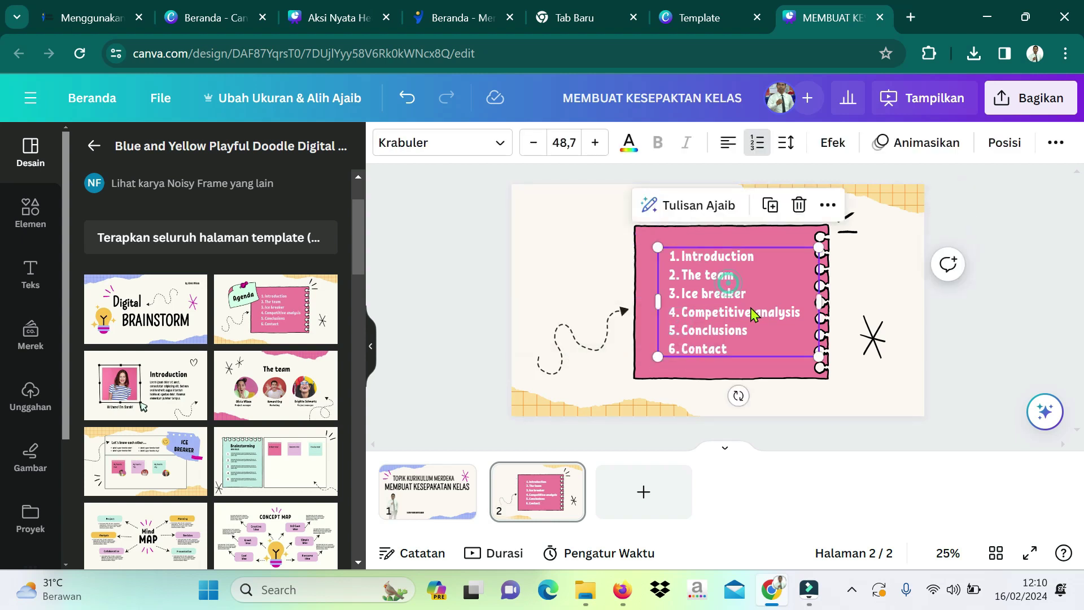
left_click(639, 250)
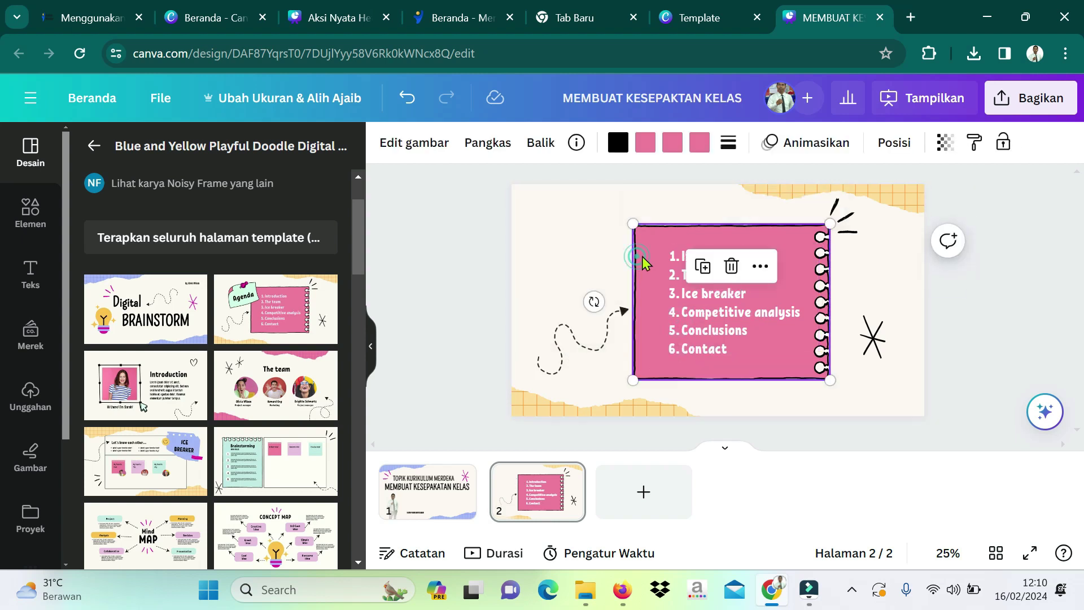
left_click(725, 265)
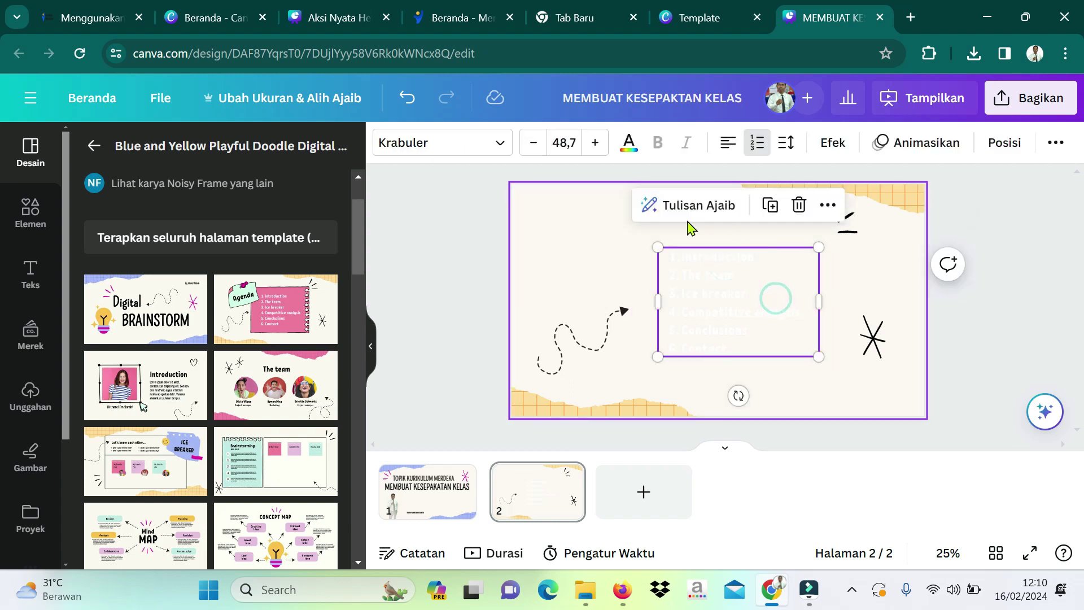
Change the numbered list's text colour to black.
left_click(628, 142)
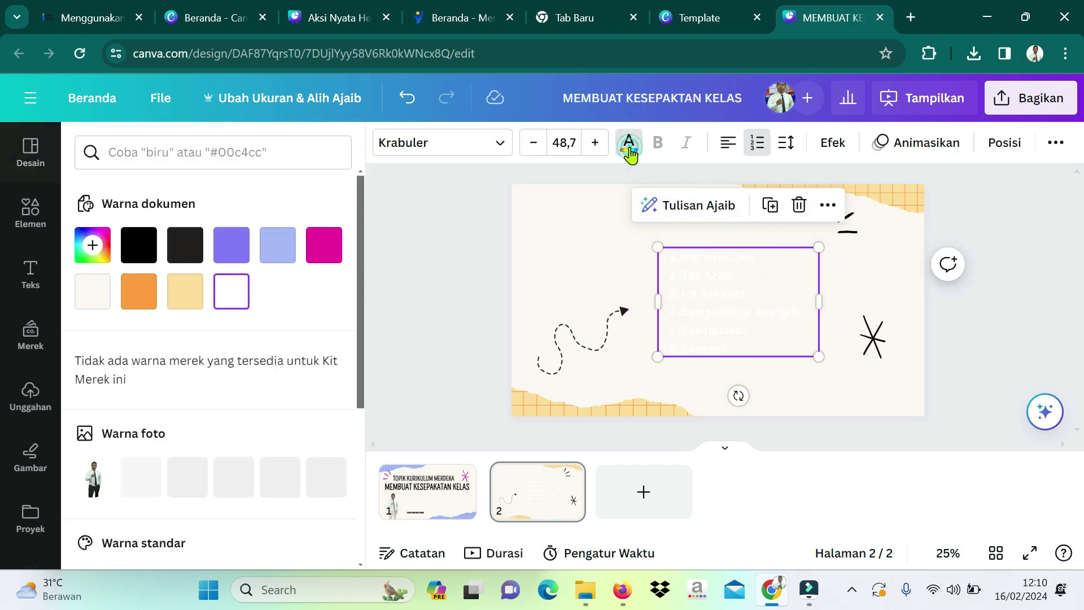
left_click(146, 240)
left_click(606, 259)
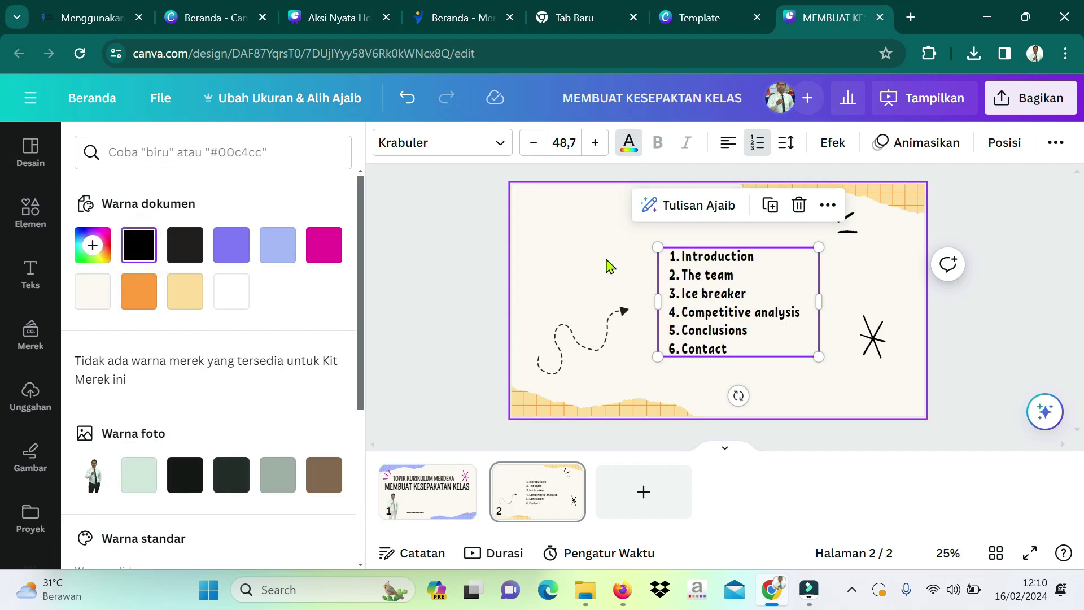
Delete the dashed curved arrow from page 2.
left_click(619, 353)
left_click(618, 353)
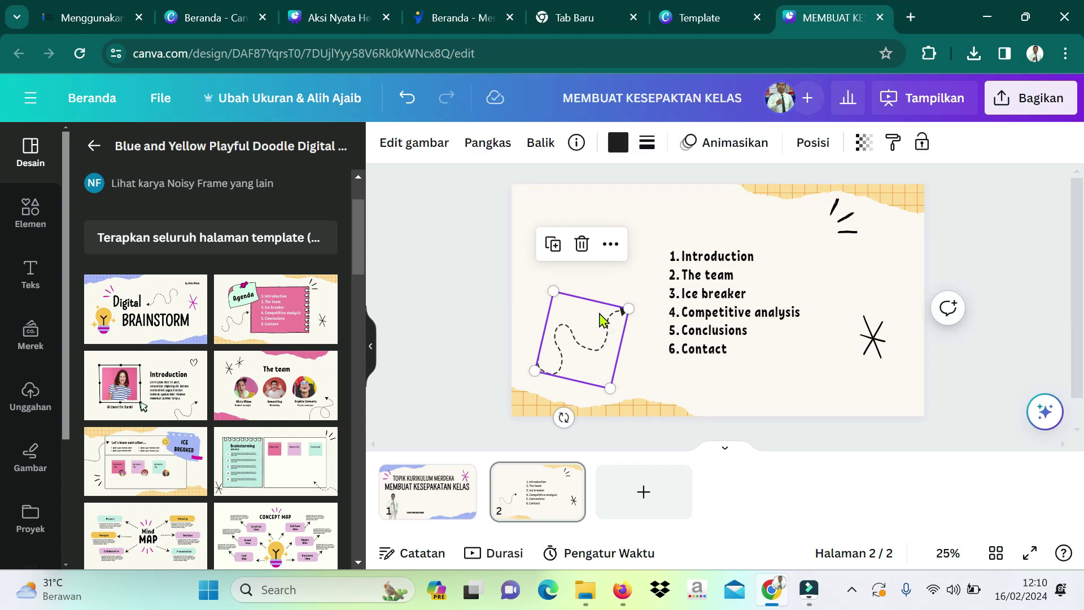
left_click(582, 244)
Widen the numbered list's text box and move it left and down to span the lower middle of page 2.
left_click(735, 314)
left_click_drag(736, 314, 639, 278)
left_click_drag(711, 278, 845, 278)
left_click_drag(752, 274, 748, 272)
left_click(886, 266)
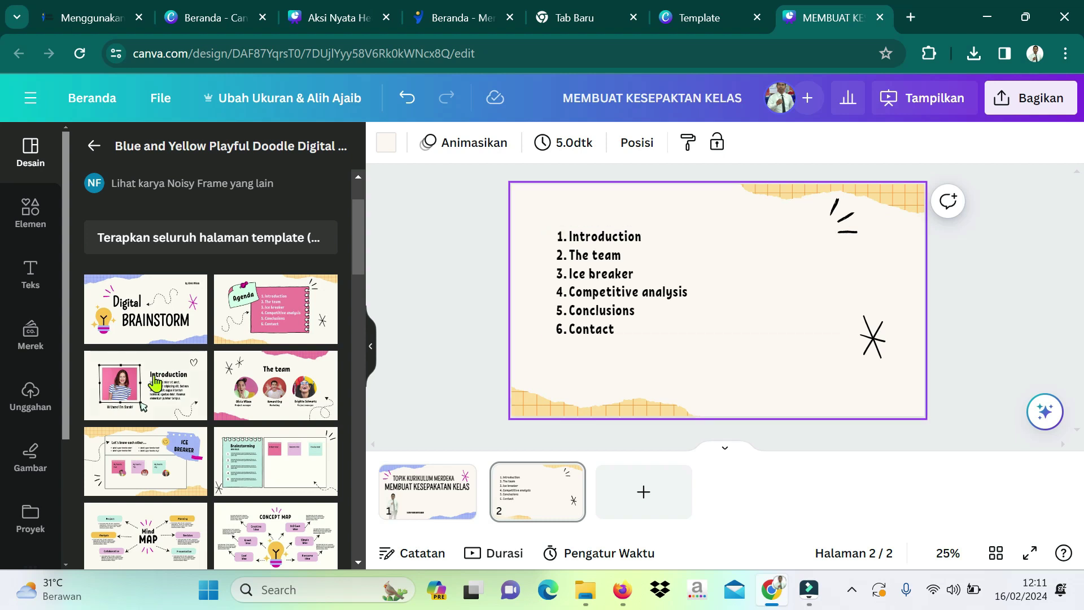
left_click_drag(634, 307, 656, 363)
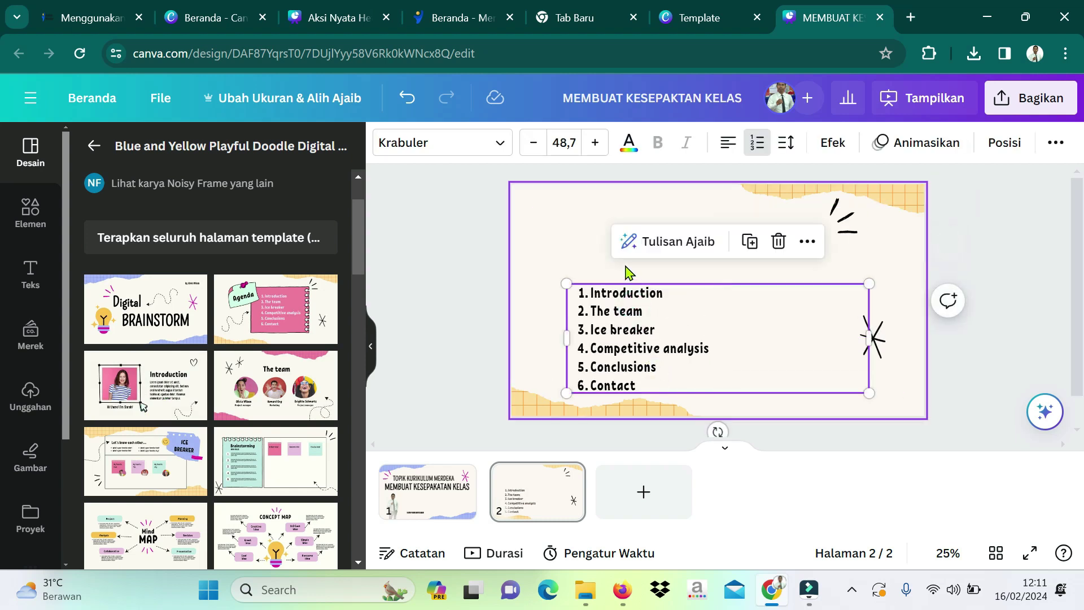
left_click(553, 242)
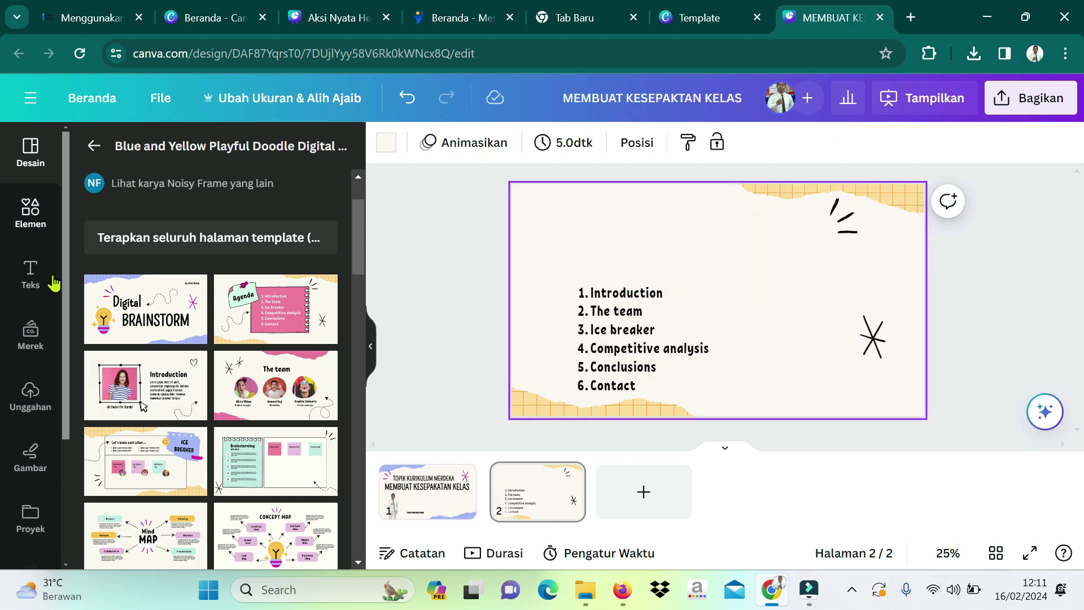
Add a heading text box reading "KESEPAKATAN KELAS" to page 2.
left_click(33, 275)
left_click(211, 315)
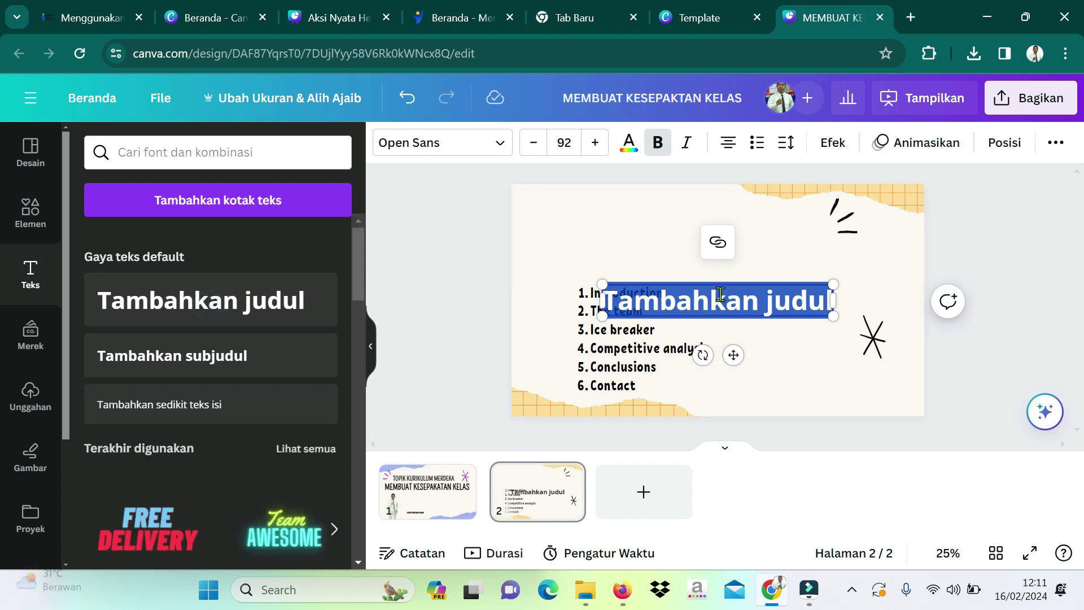
type("KESE")
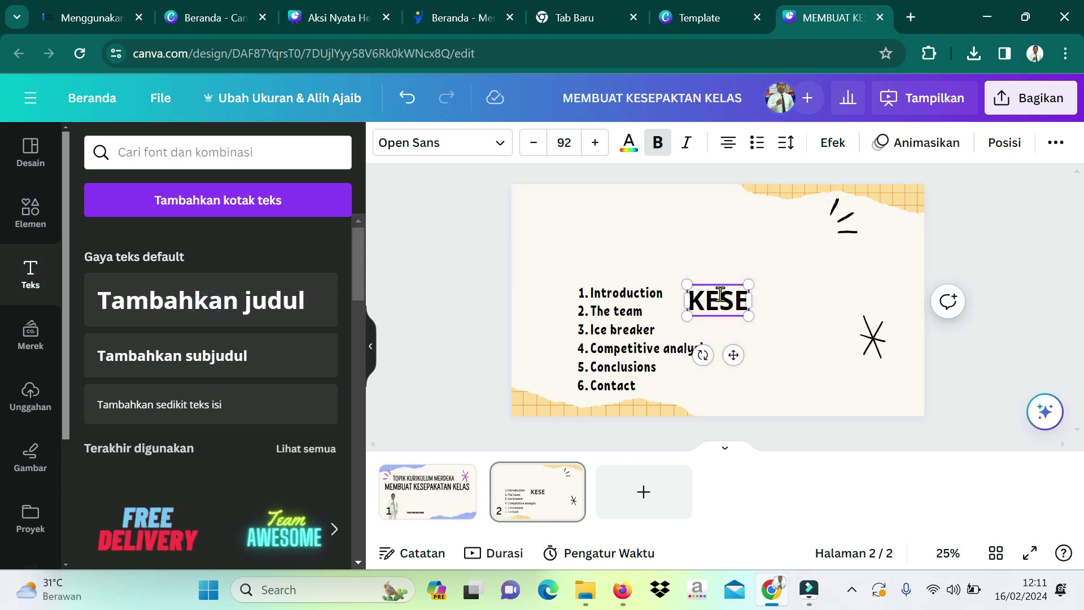
type("PAKATAN")
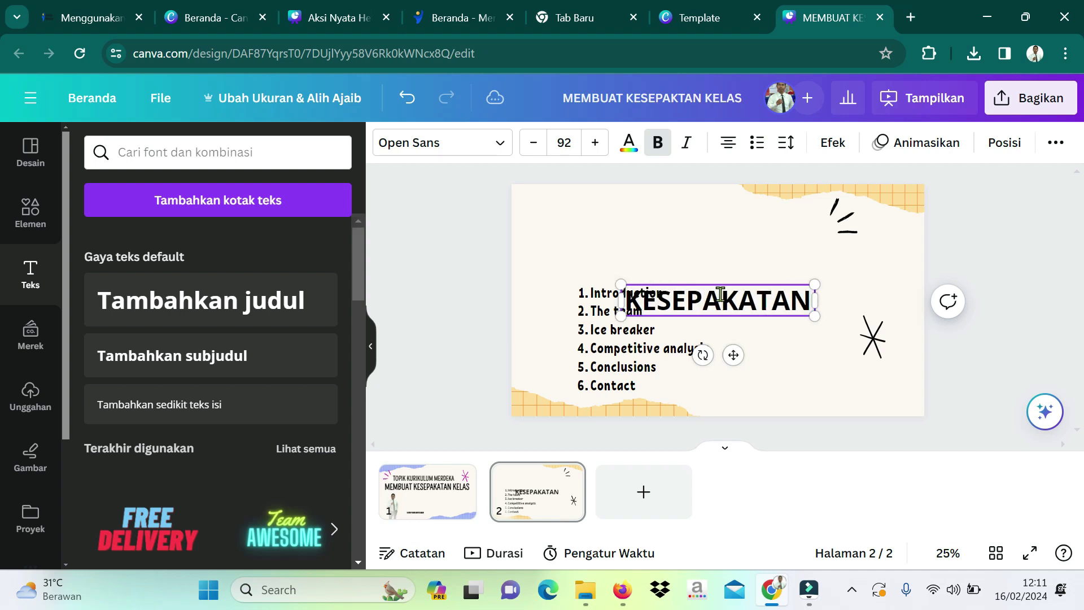
type(" KELAS")
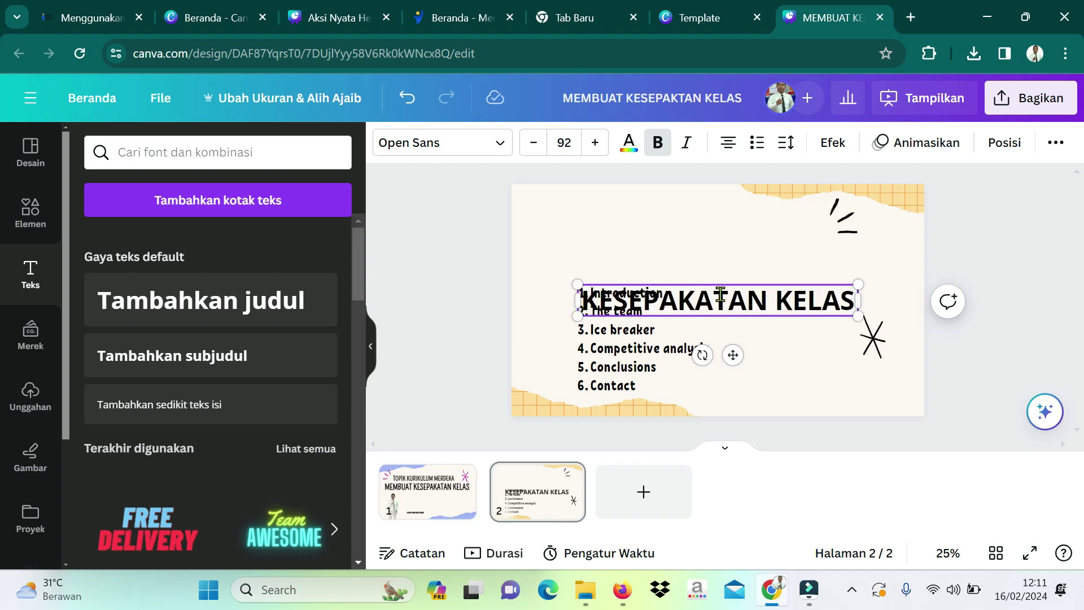
Move the "KESEPAKATAN KELAS" heading up above the numbered list on page 2.
left_click(838, 384)
left_click(777, 306)
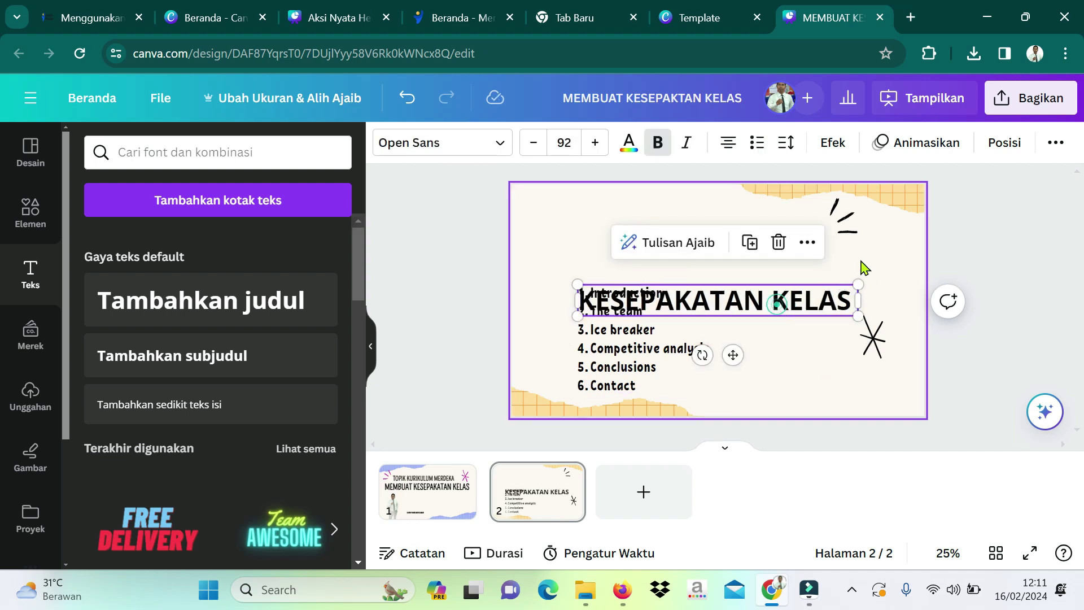
left_click(860, 264)
left_click(768, 308)
left_click_drag(768, 307, 744, 232)
Move the short-stroke doodle slightly up and right, clear of the end of page 2's heading.
left_click(852, 214)
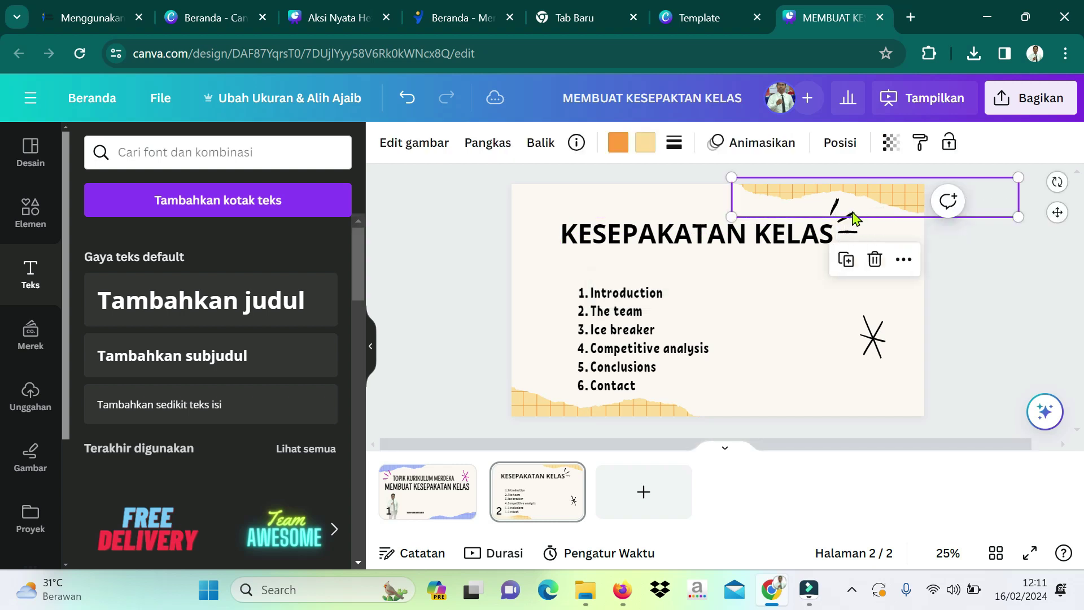
left_click(958, 235)
left_click(854, 240)
left_click_drag(854, 240, 863, 225)
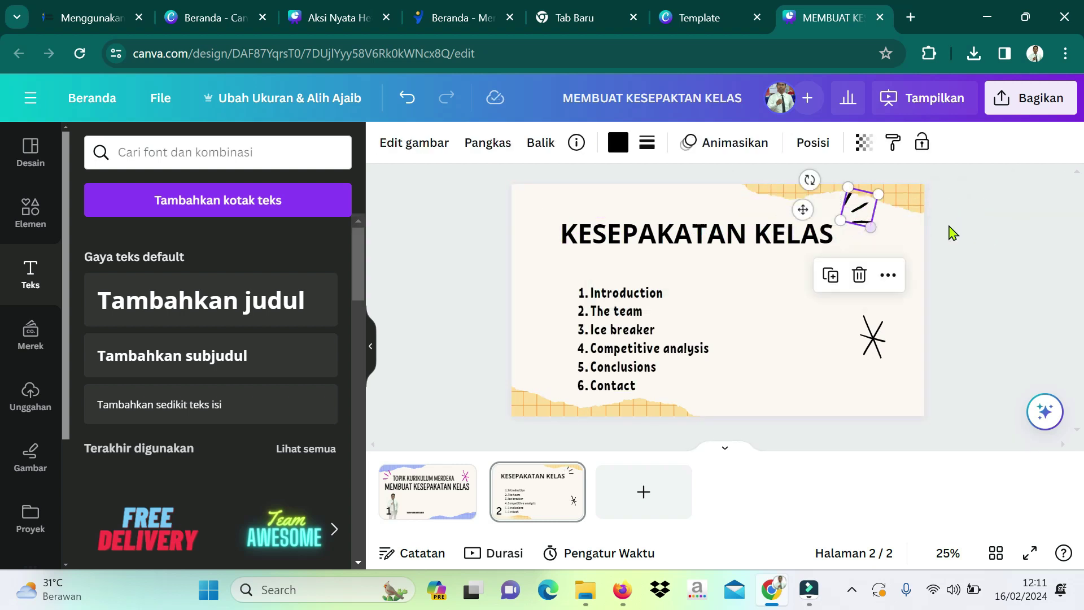
left_click(992, 225)
Move the numbered list up under the heading and replace it with plain text "Kesepakatan kelas merupakan upaya untuk melibatkan murid secara langsung dalam menerima pendapat mereka.".
left_click_drag(607, 356, 602, 331)
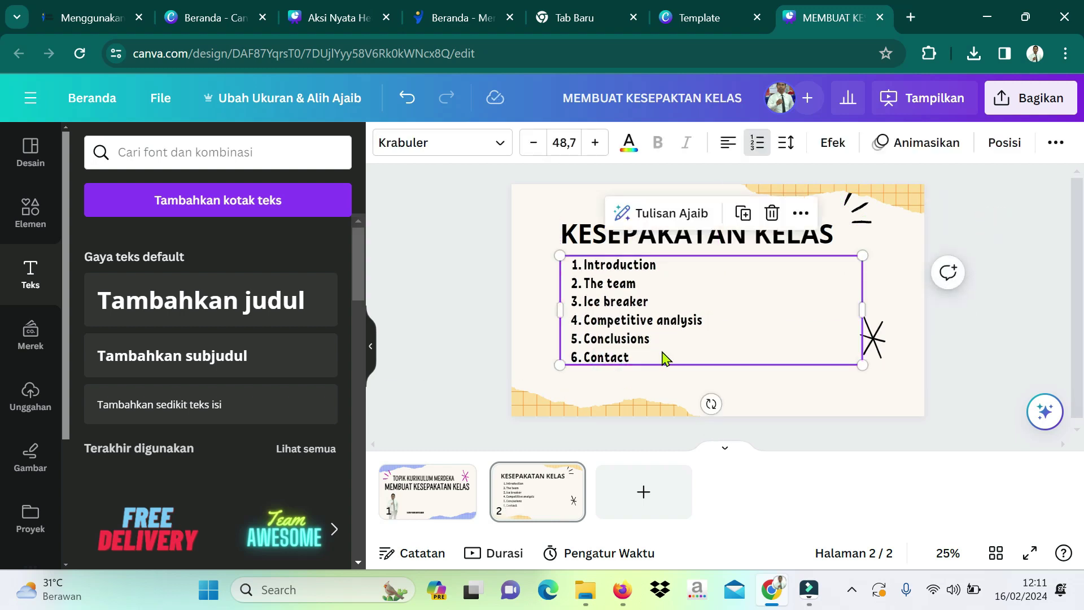
double_click(661, 356)
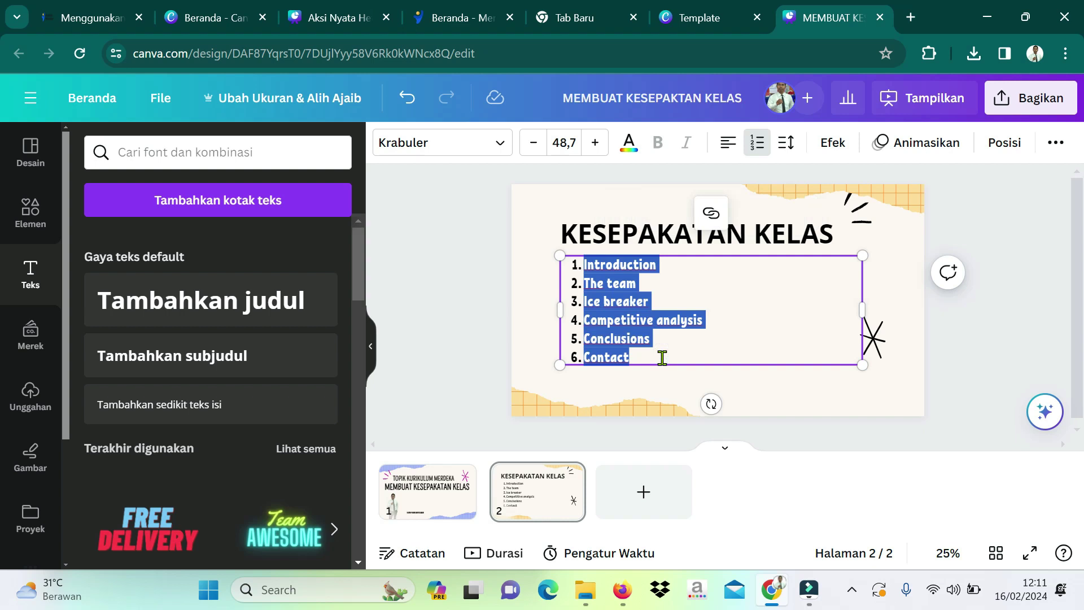
type("kESE")
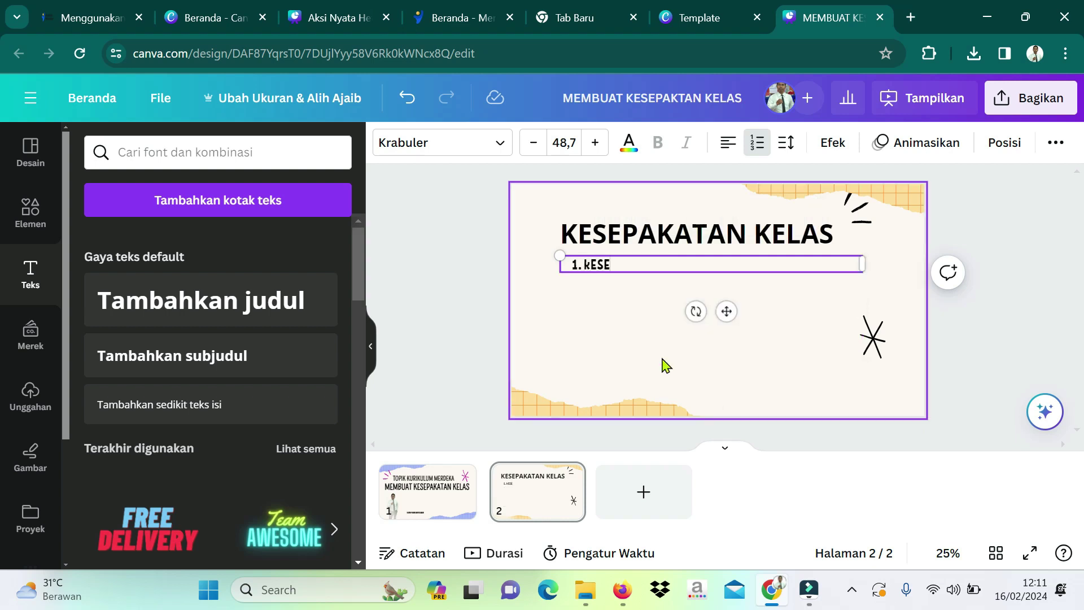
key("BackSpace")
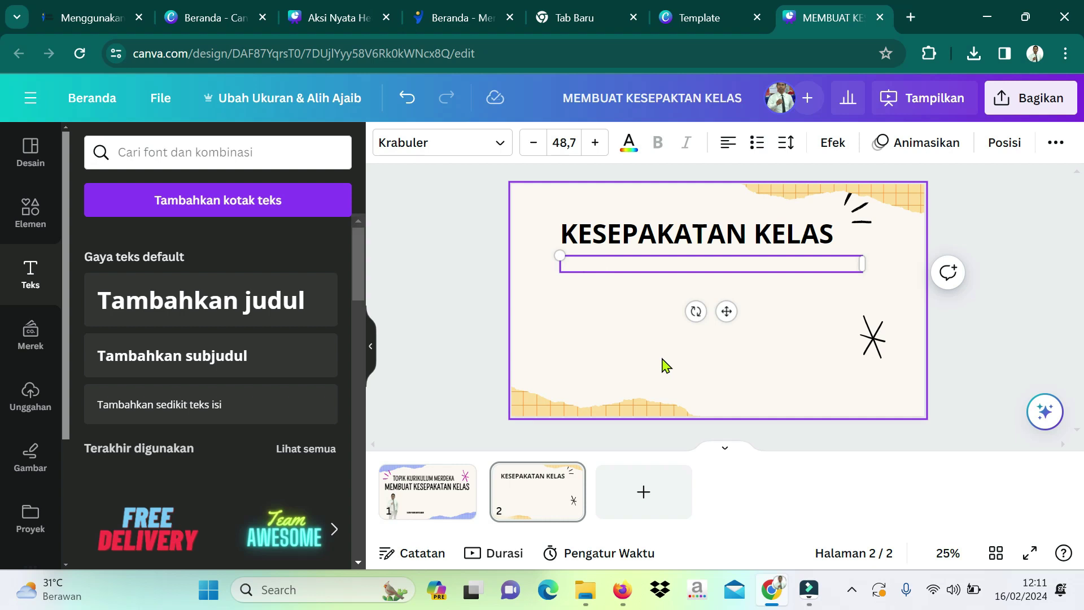
key("Caps_Lock")
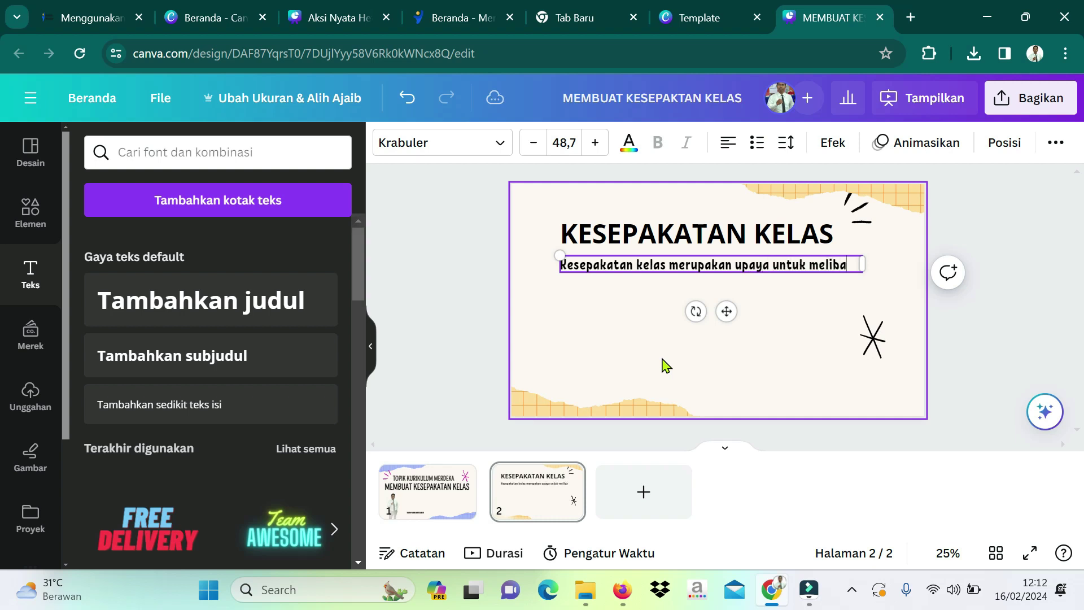
type("an")
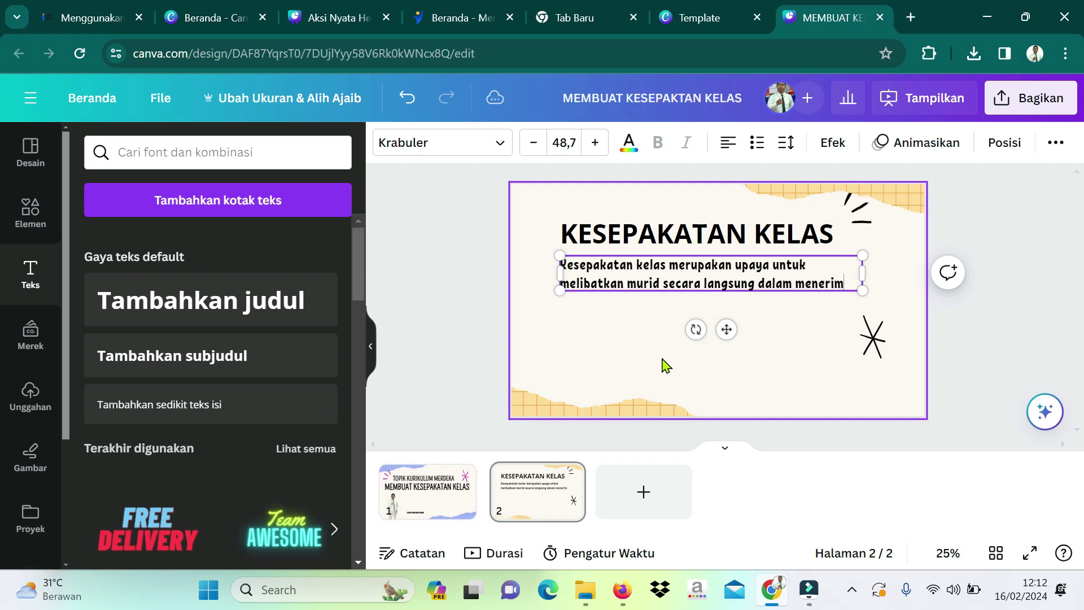
type("pendapa")
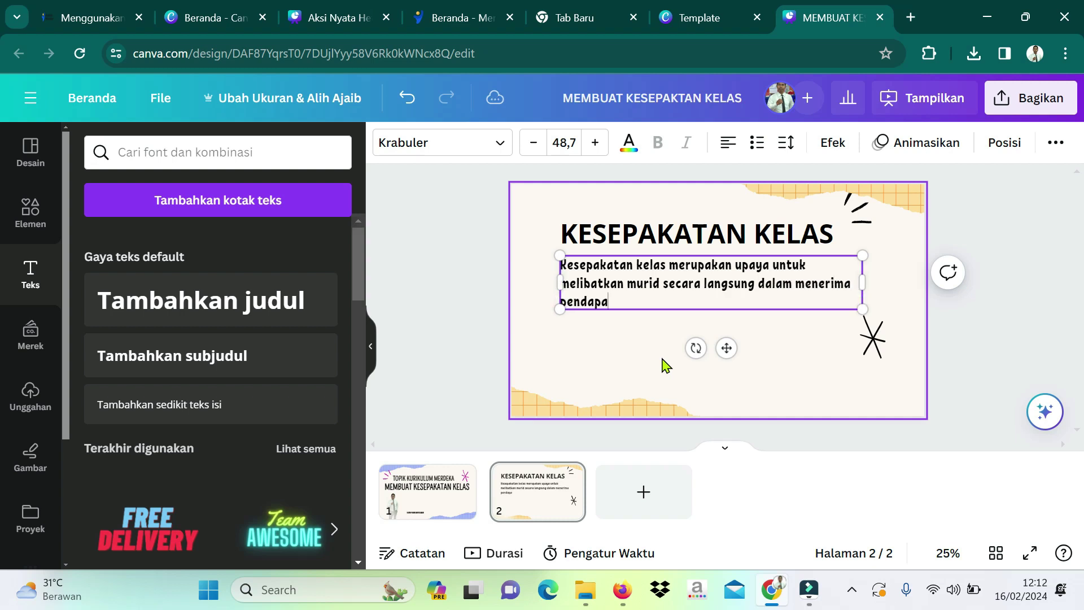
type("t mereka.")
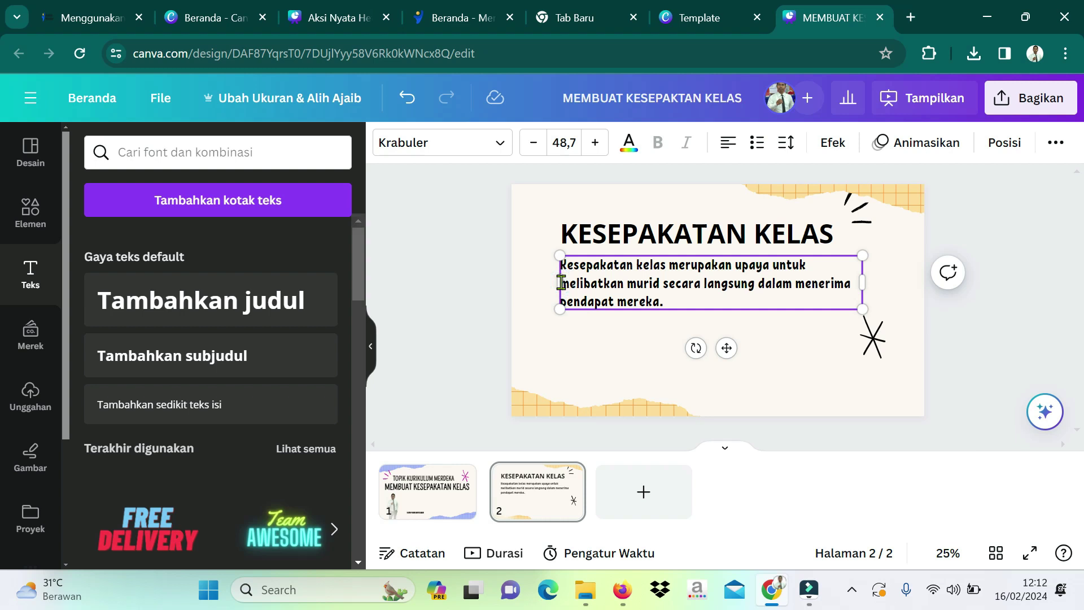
Widen the paragraph's text box on both sides so it fits on two lines, and move it slightly down from the heading.
left_click_drag(557, 285, 549, 283)
left_click_drag(862, 281, 897, 273)
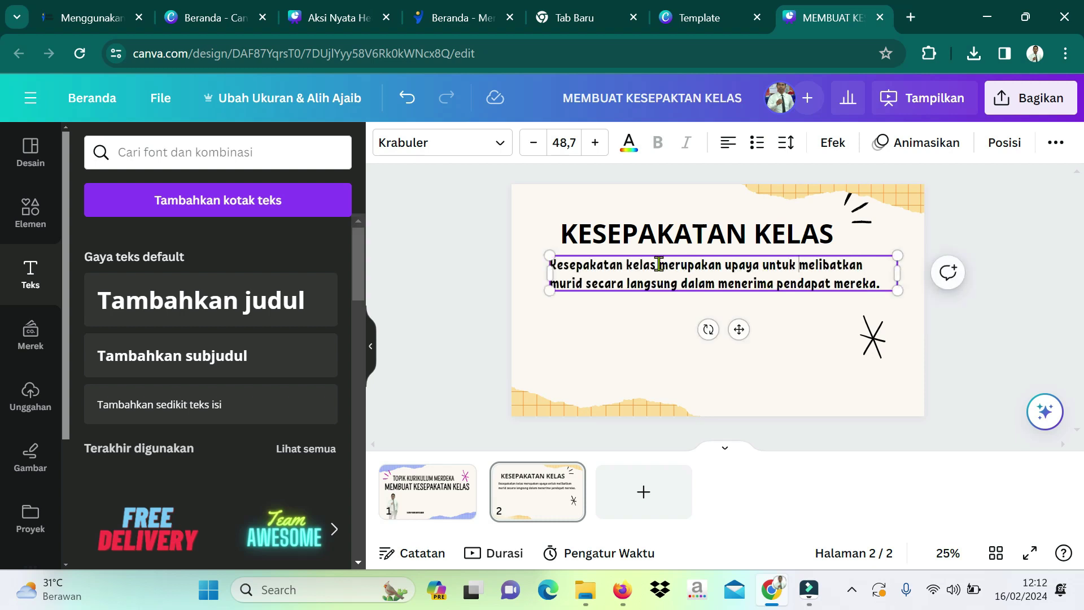
left_click(647, 332)
left_click_drag(672, 273, 671, 283)
left_click(809, 353)
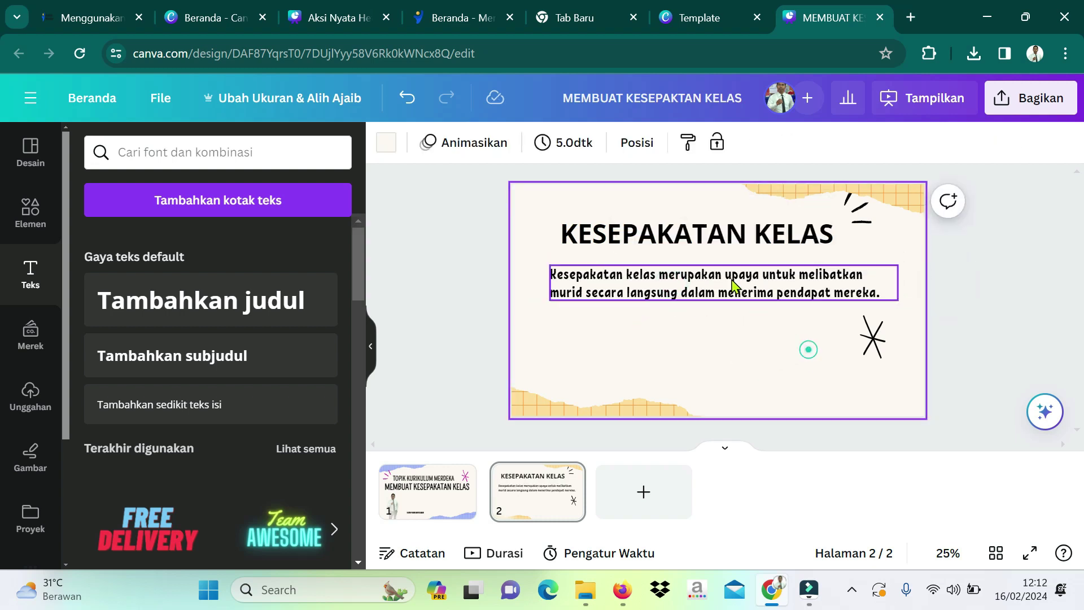
Delete the asterisk-shaped doodle near the right edge of page 2.
left_click(692, 234)
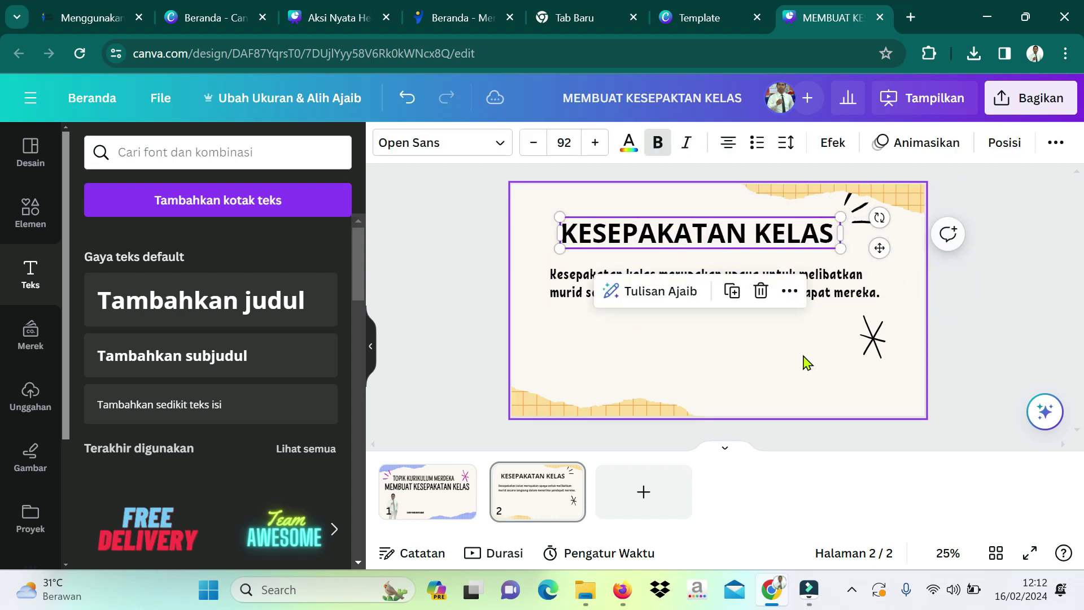
left_click(859, 346)
key("Delete")
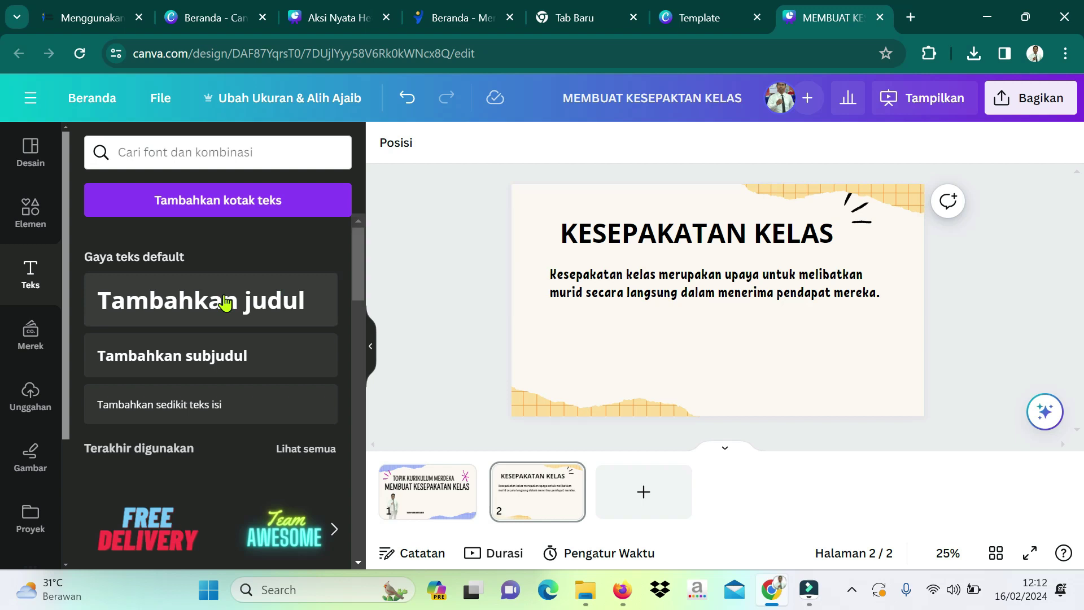
Search the element library for "buku" and show all of the matching graphics.
left_click(36, 209)
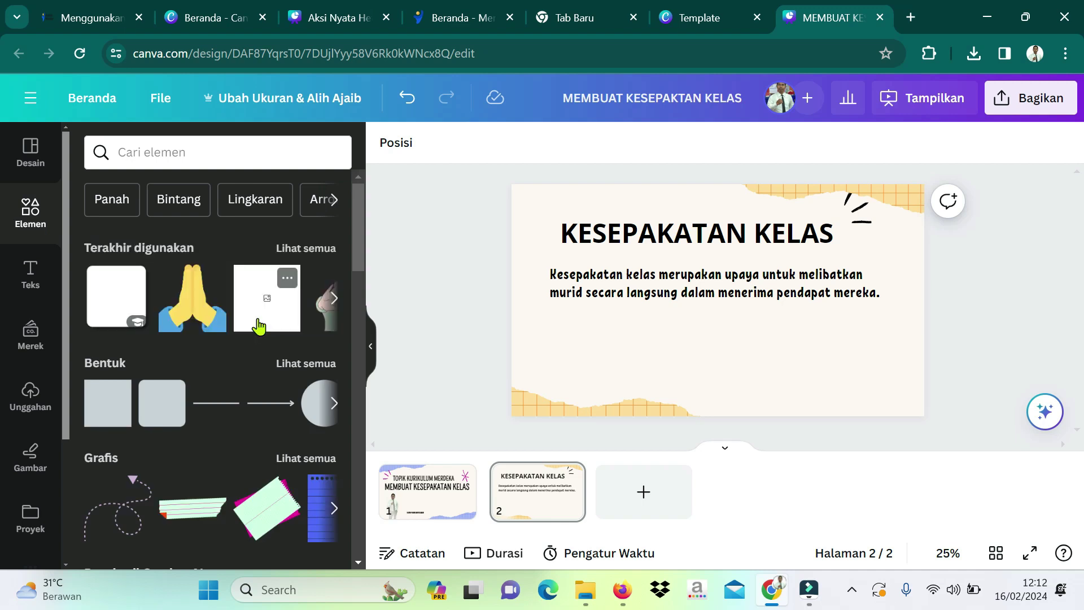
left_click(207, 160)
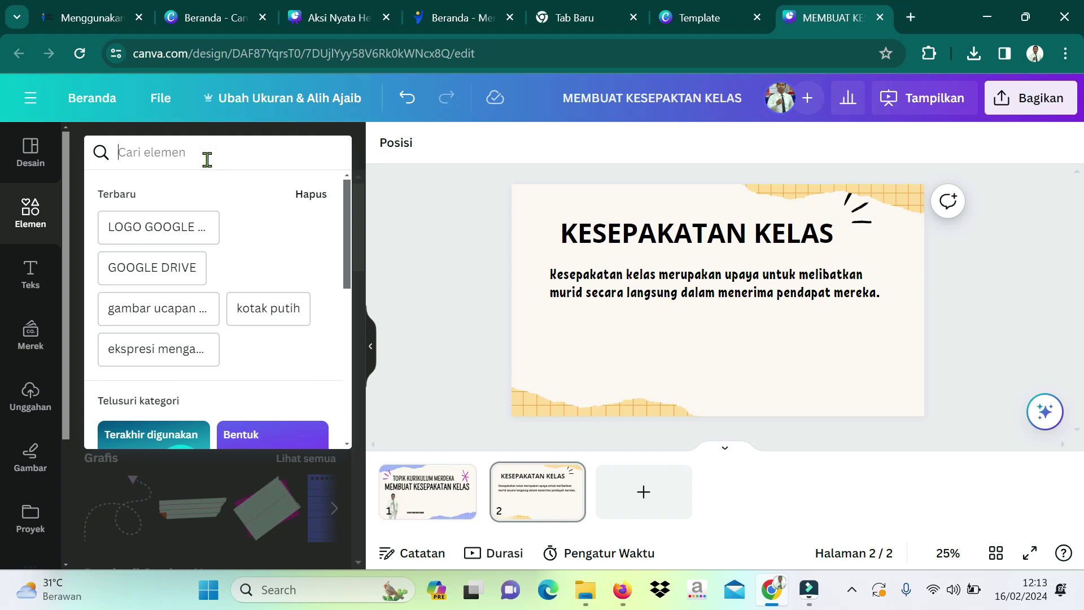
type("buku")
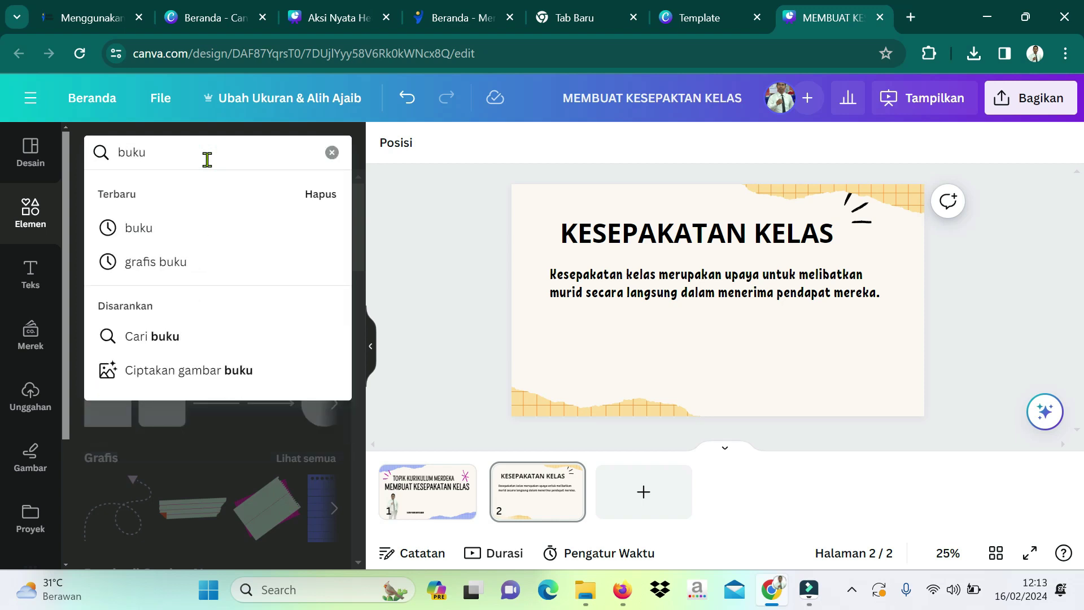
key("Return")
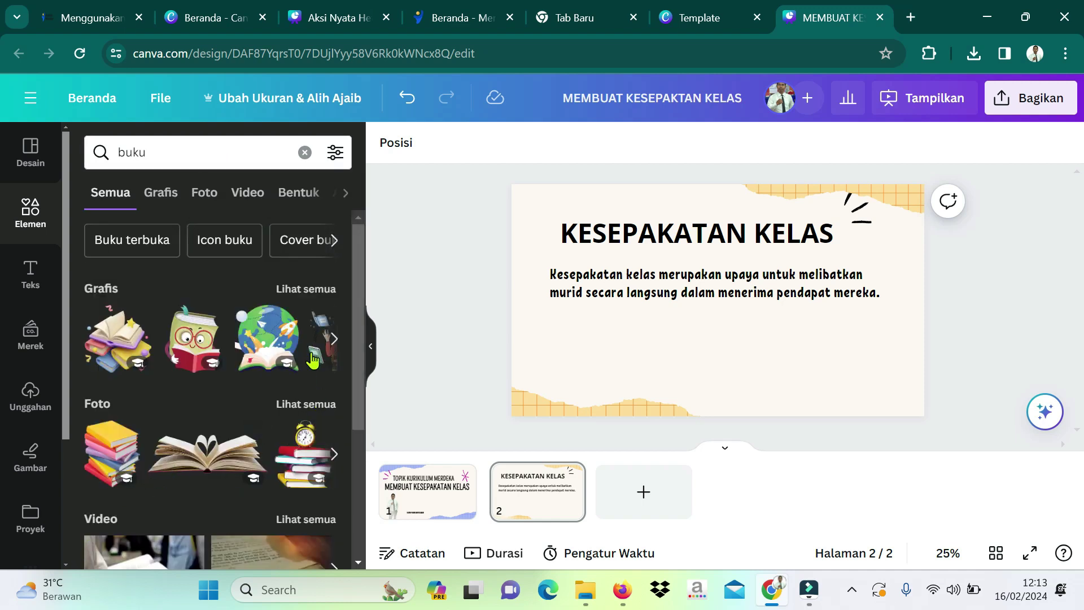
scroll(307, 373, "down", 2)
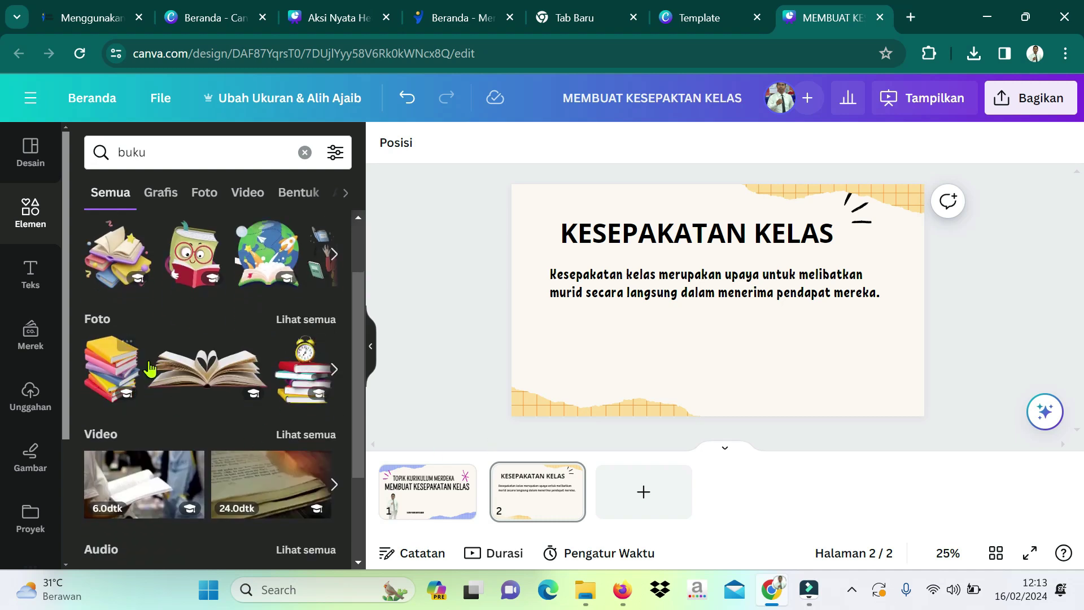
scroll(271, 375, "down", 2)
scroll(269, 385, "up", 3)
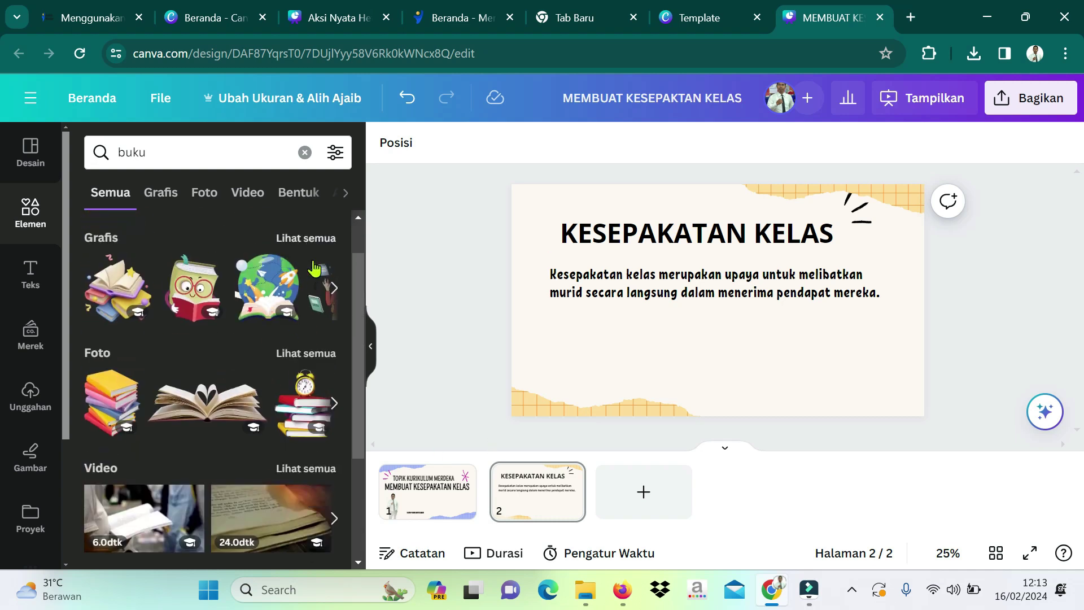
left_click(331, 240)
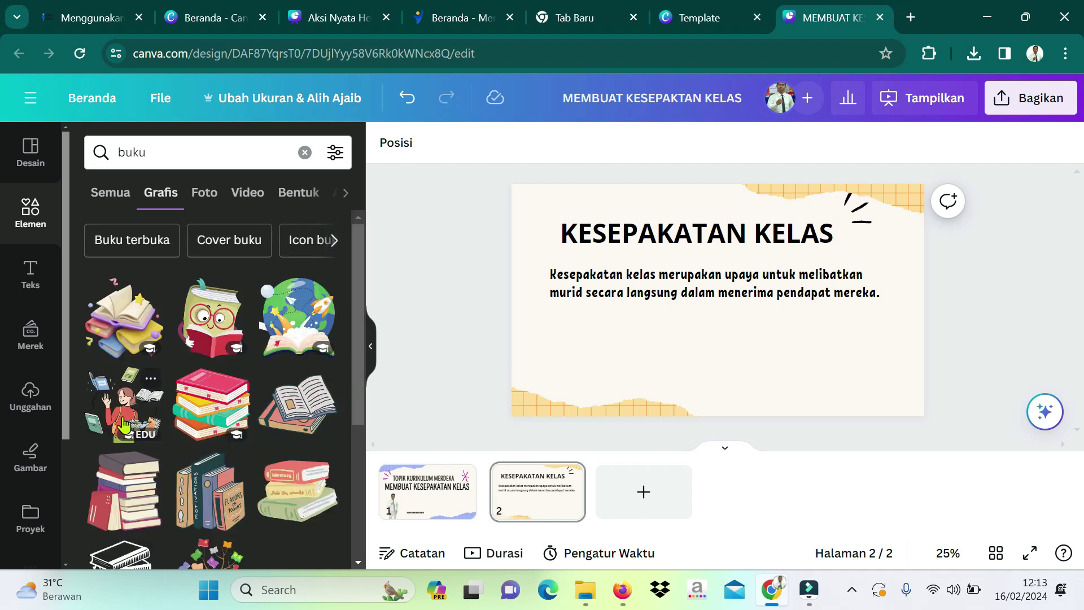
Add the graphic of a group of children reading books and place it in page 2's lower-right corner.
scroll(134, 451, "down", 2)
scroll(134, 452, "down", 3)
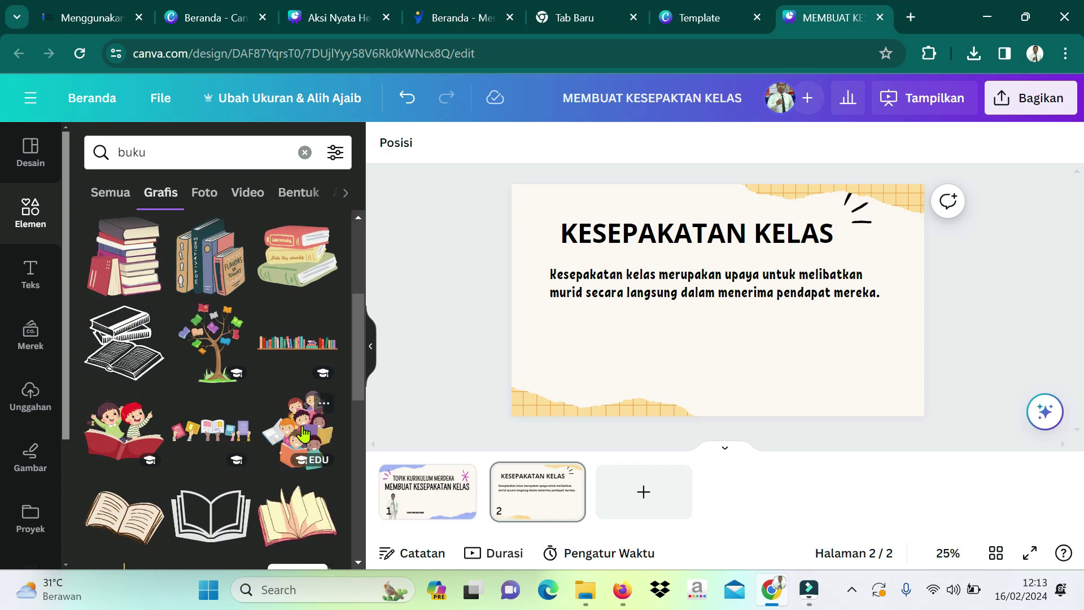
left_click(303, 432)
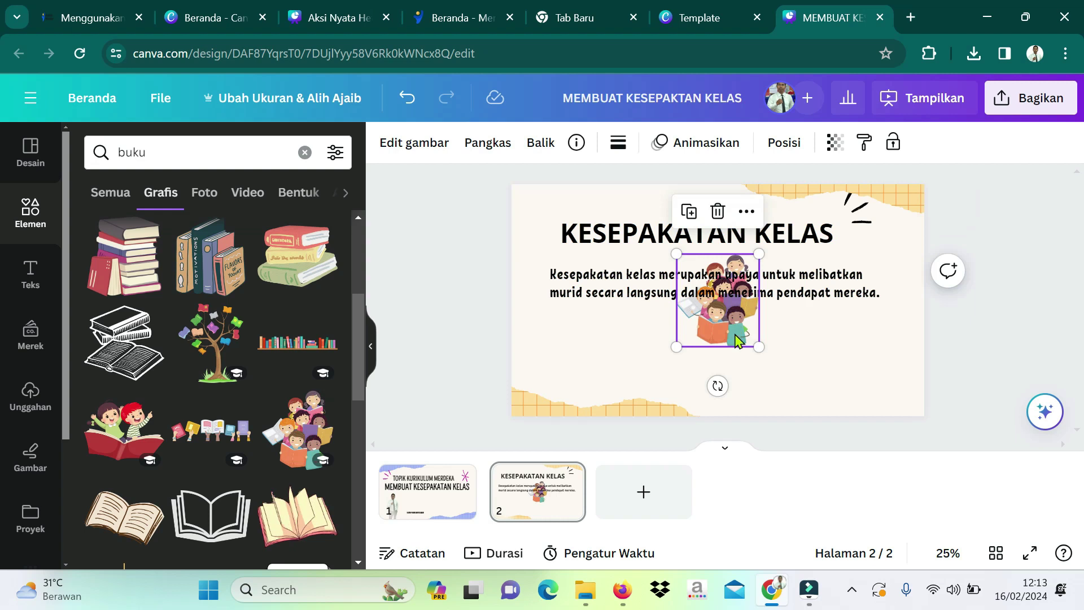
left_click_drag(735, 334, 876, 378)
left_click(984, 282)
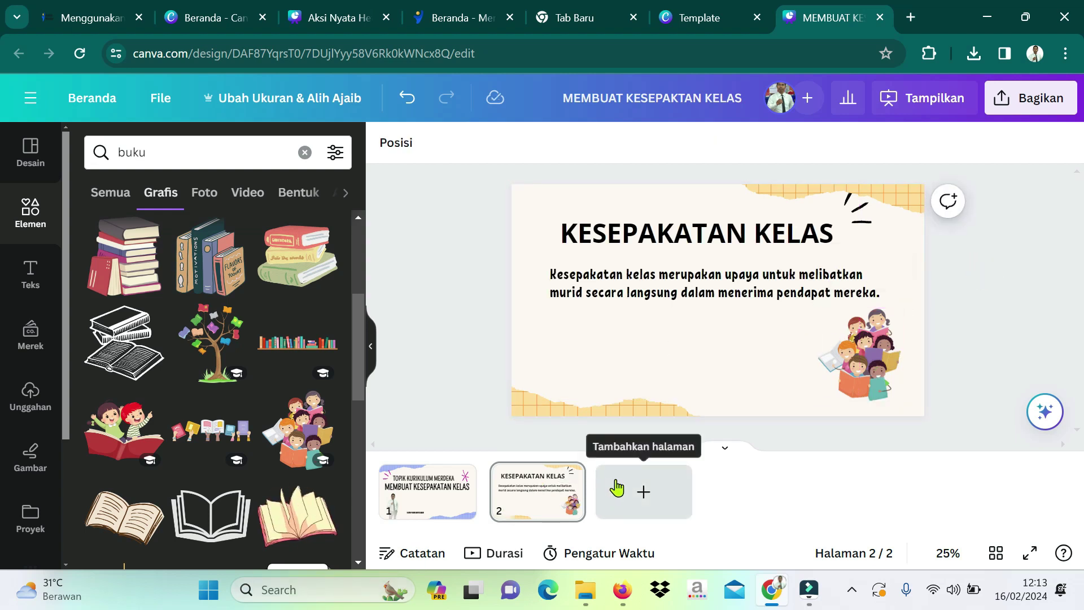
Add the template's "Introduction" page layout as a new page 3.
left_click(17, 155)
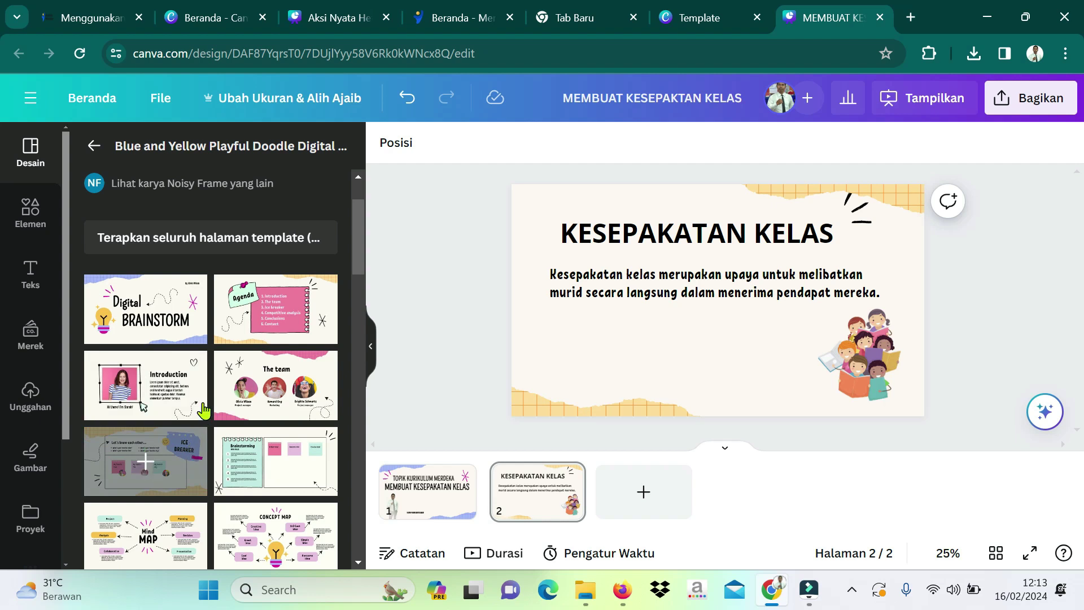
left_click(149, 394)
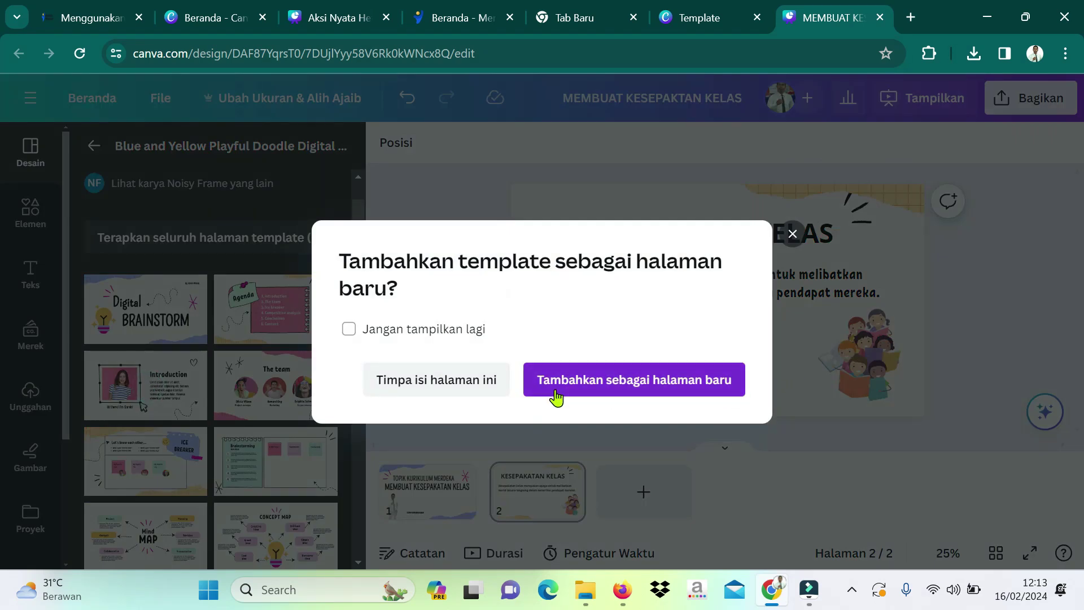
left_click(641, 384)
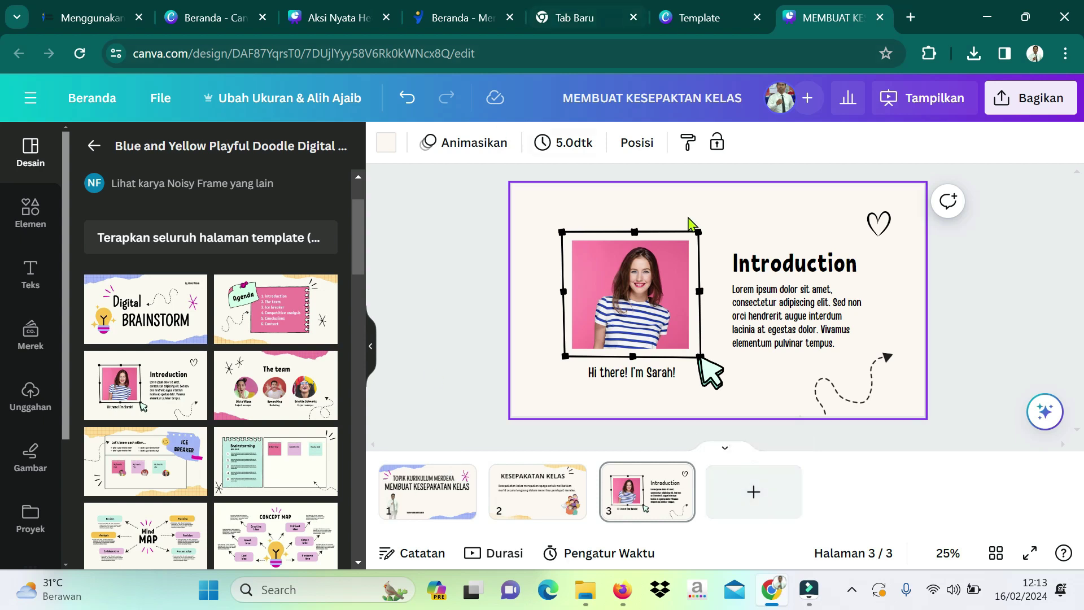
Delete the woman's photo together with its selection-style frame and cursor graphic from page 3.
left_click(664, 290)
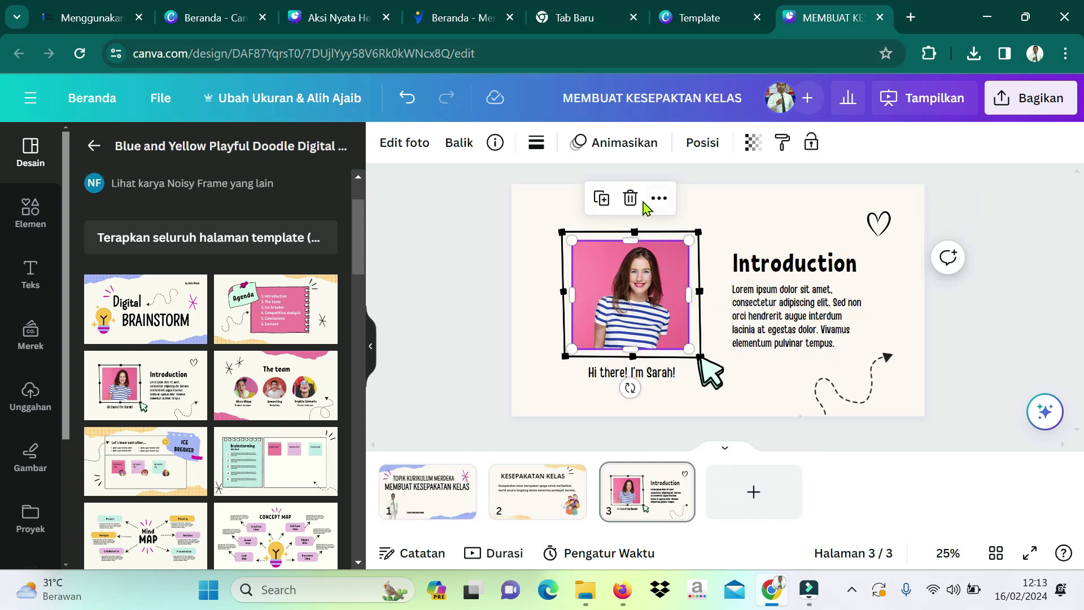
left_click(630, 197)
left_click(644, 265)
left_click(641, 269)
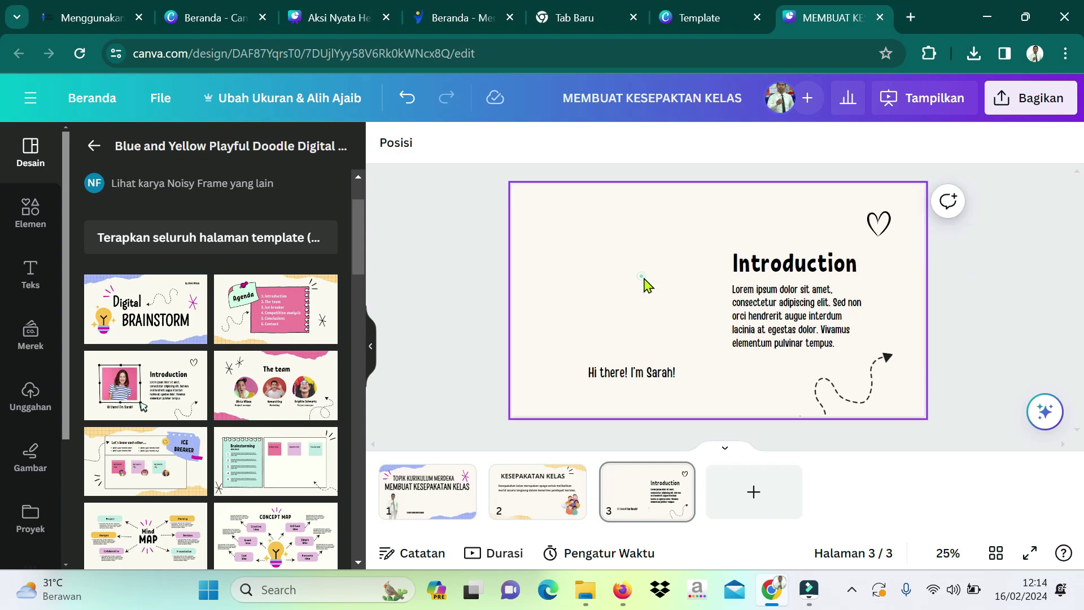
Move page 3's "Introduction" heading to the upper left, reword it as "Tujuan kesepakatan kelas" and widen its box to fit one line.
left_click_drag(733, 259, 601, 232)
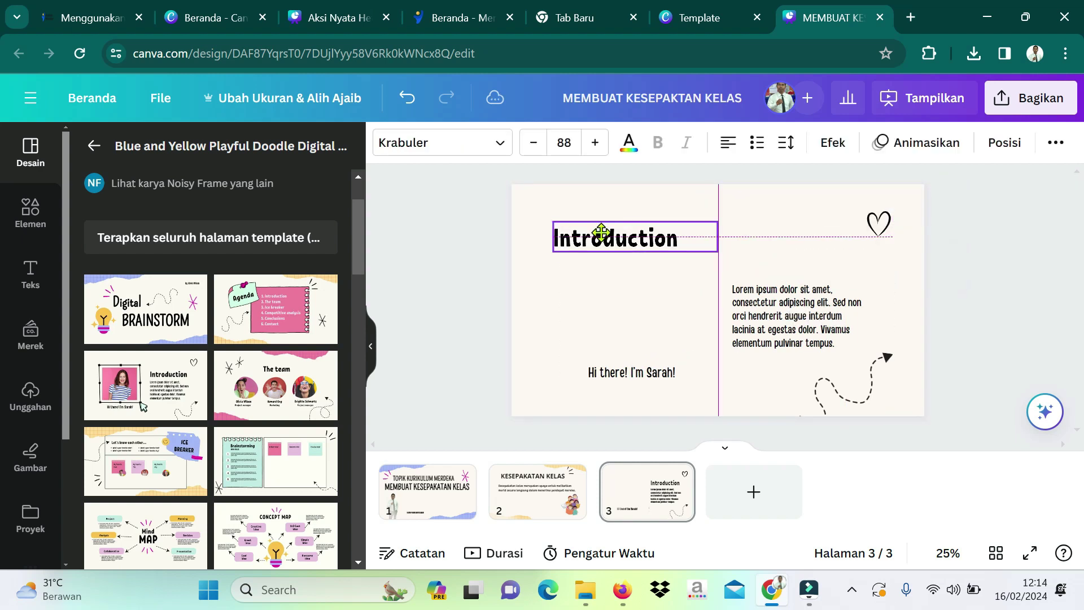
double_click(687, 236)
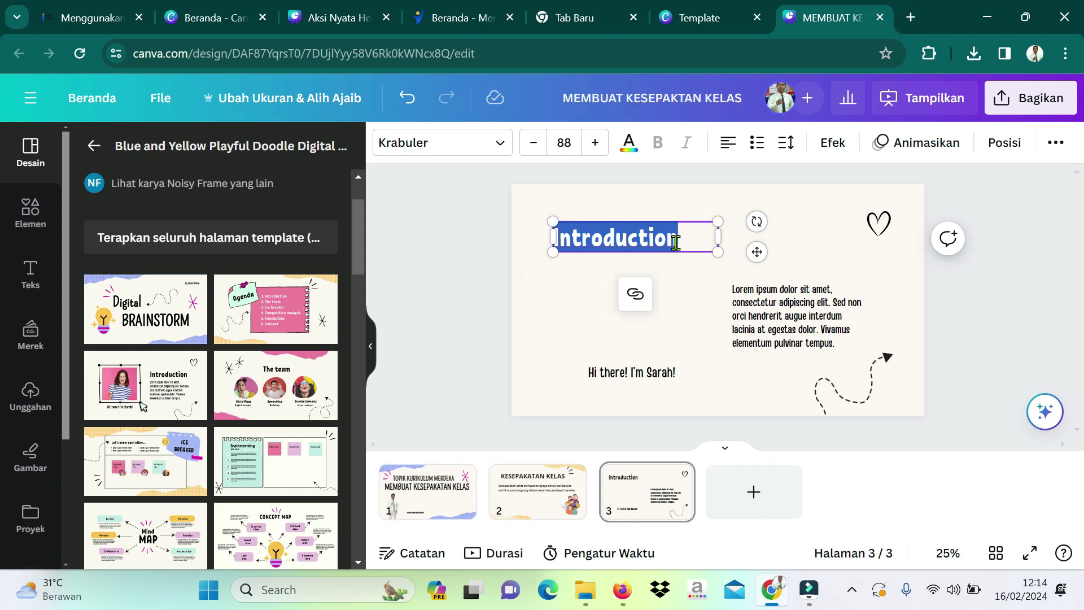
type("Tujuan kesepaktan")
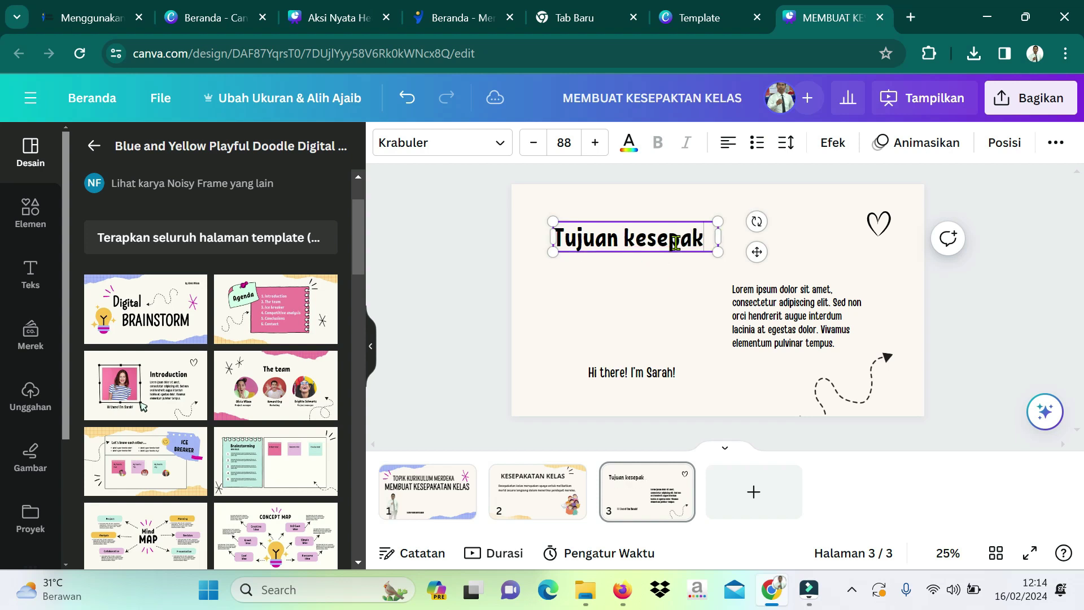
type("tan kelas")
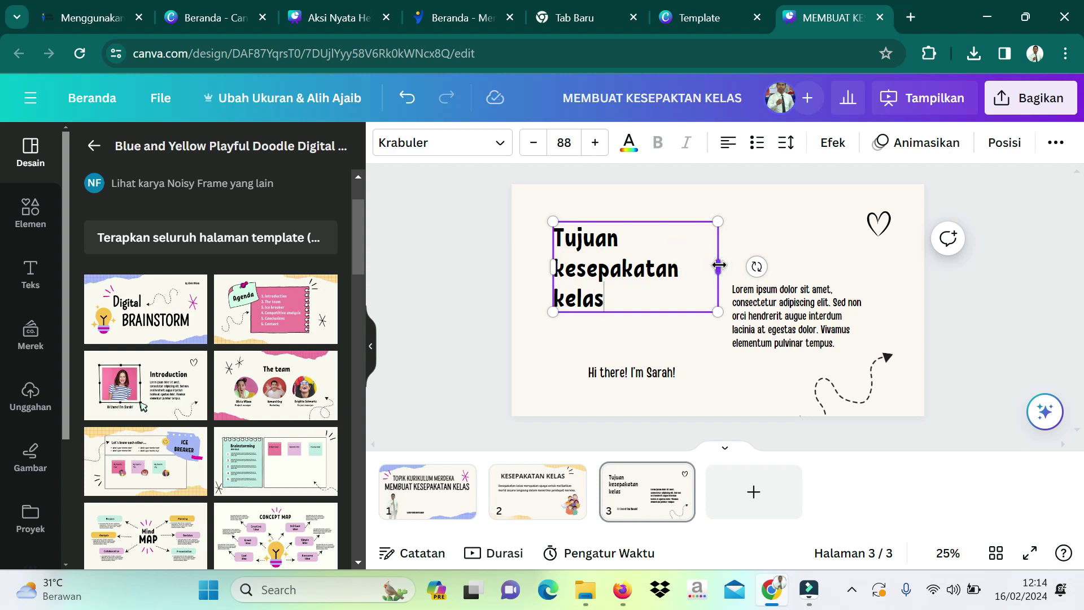
left_click_drag(718, 265, 846, 239)
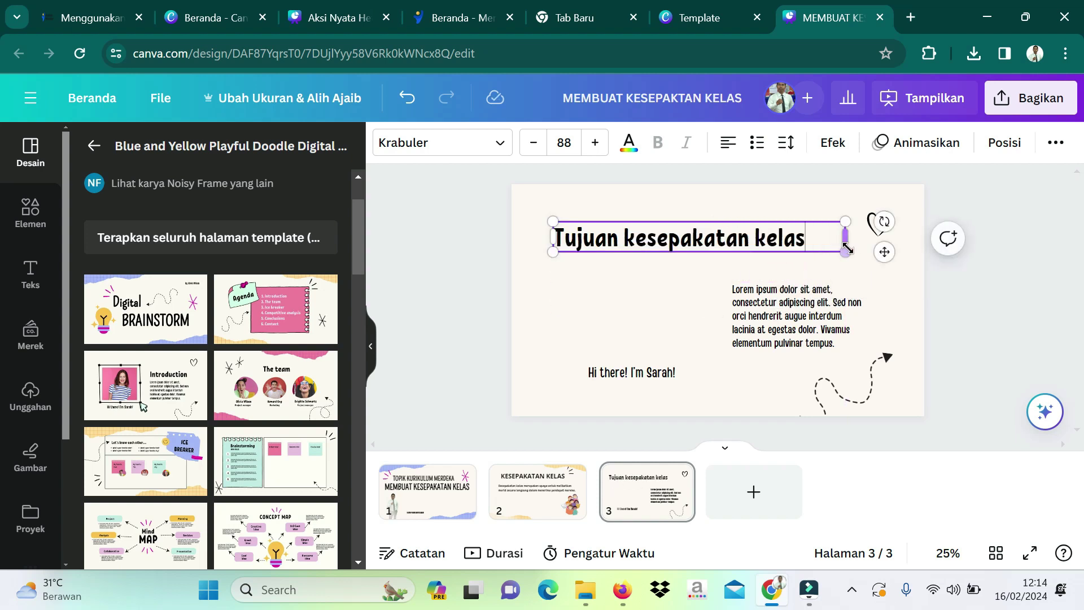
Move page 3's "Tujuan kesepakatan kelas" heading slightly higher on the page.
left_click(690, 260)
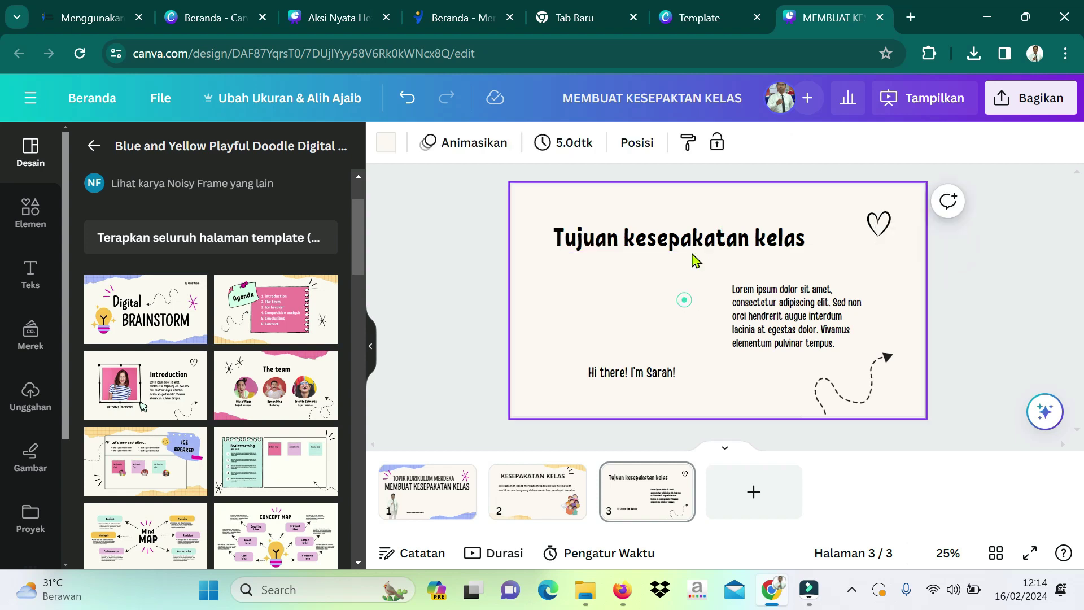
left_click(695, 242)
left_click_drag(694, 242, 695, 239)
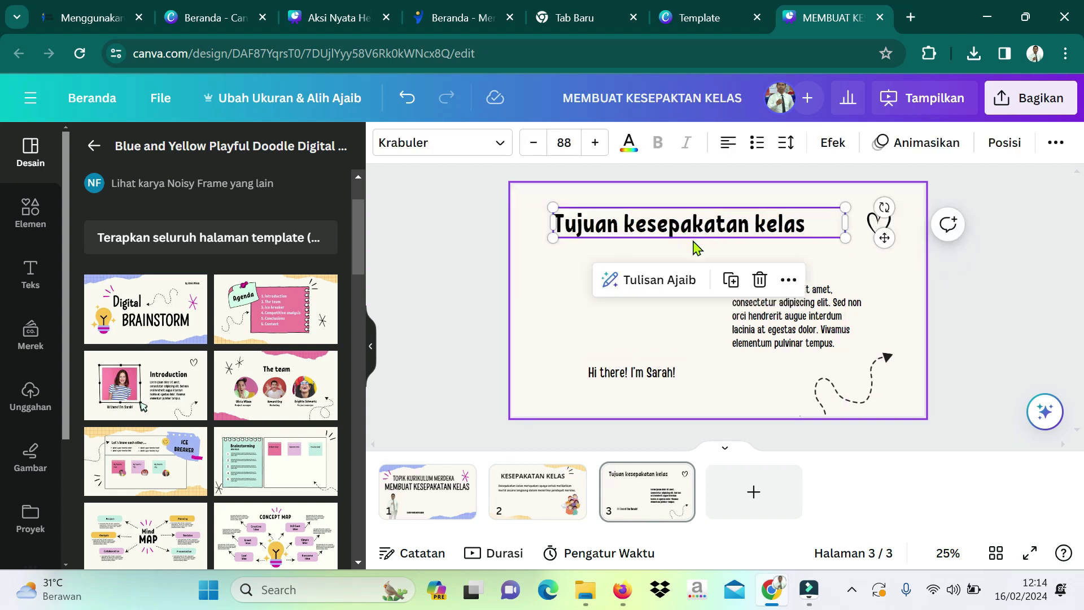
left_click(694, 244)
Move page 3's lorem ipsum paragraph directly beneath the heading and widen its box to the page's right edge.
left_click_drag(783, 326, 604, 292)
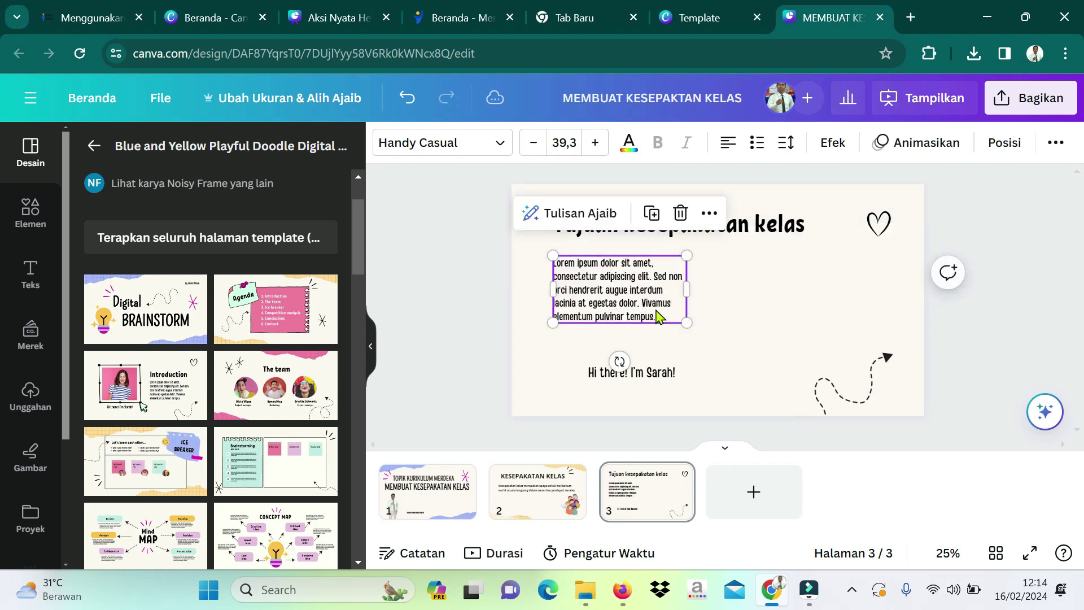
double_click(687, 289)
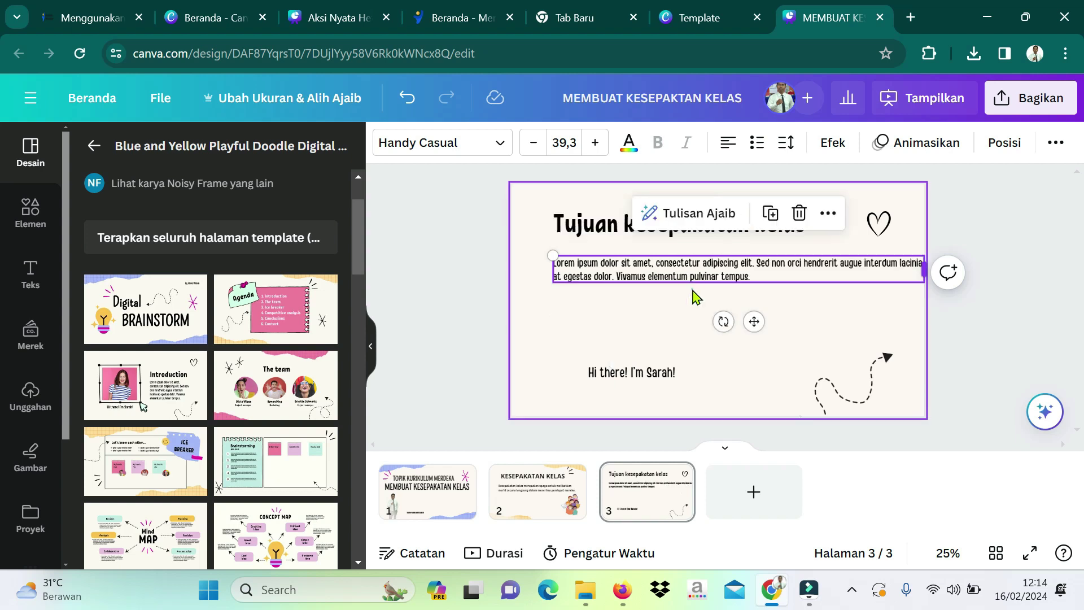
left_click_drag(763, 275, 757, 275)
double_click(757, 275)
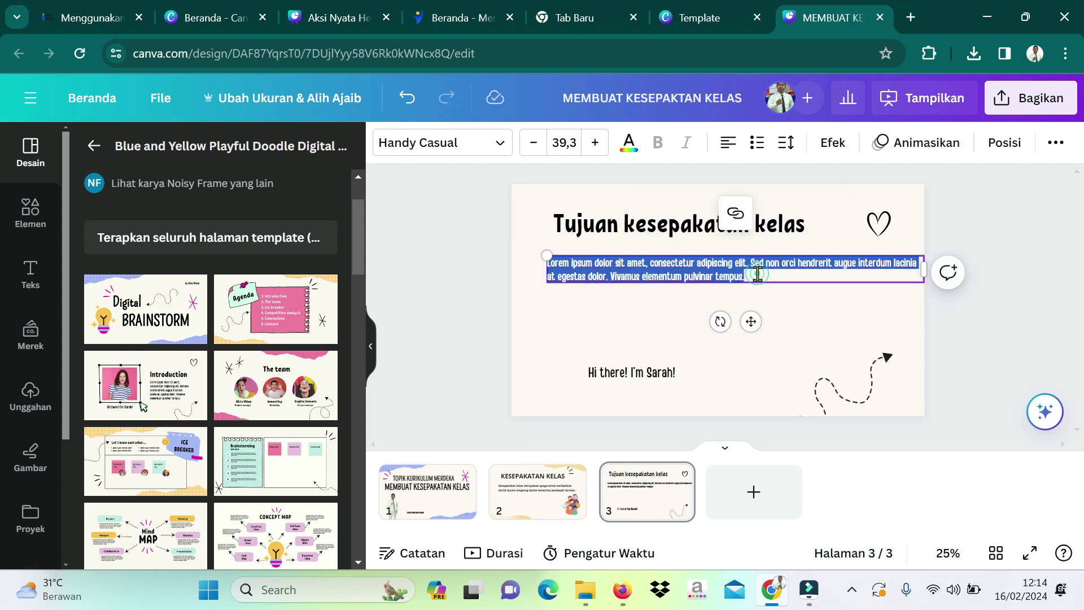
left_click(763, 296)
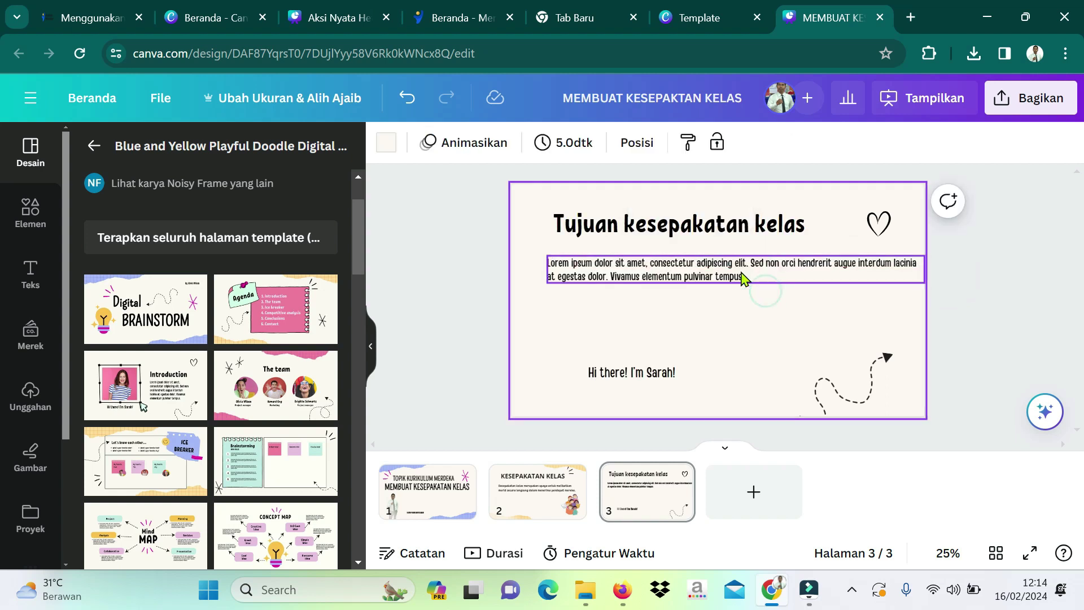
Replace the lorem ipsum with a numbered list: "Mengikutkan peserta didik dalam mengemukakan pendapat" and "Menjadikan murid subyek utama dalam pembelajaran".
left_click(751, 276)
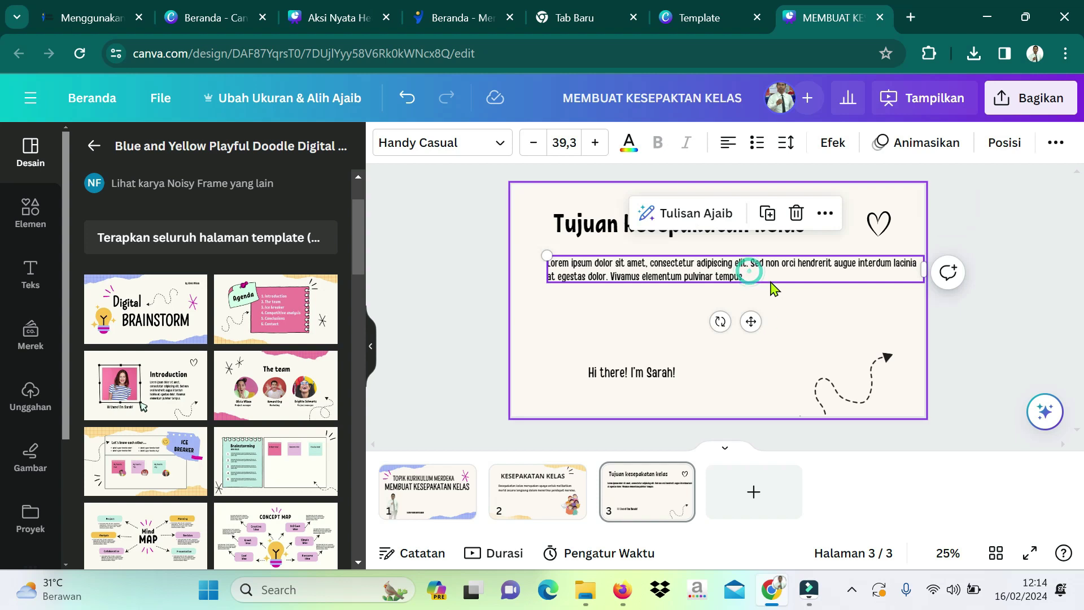
left_click(753, 277)
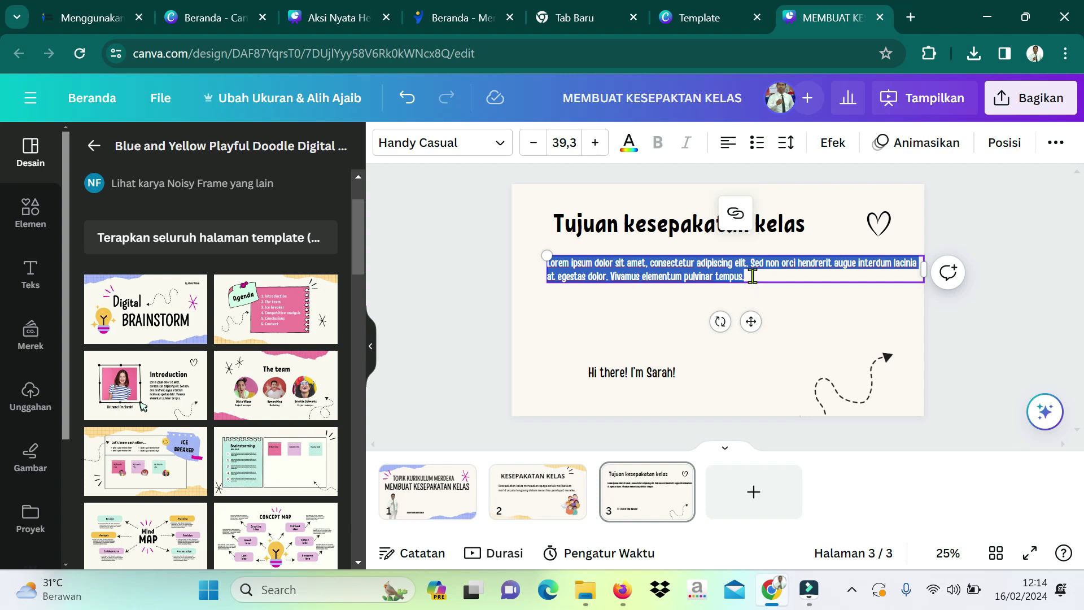
key("BackSpace")
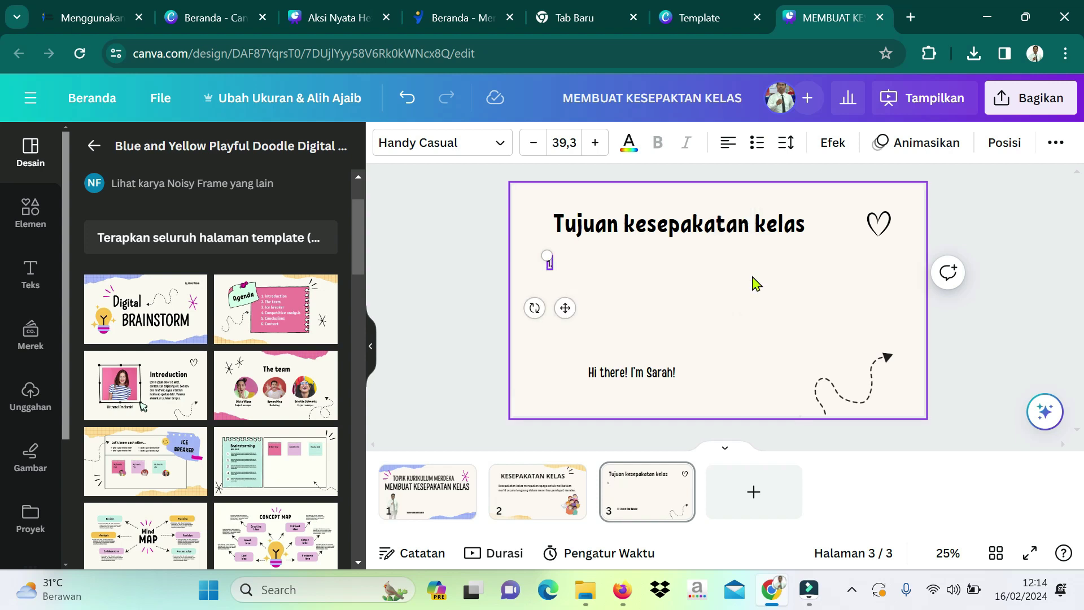
key("ctrl+shift+7")
type("M")
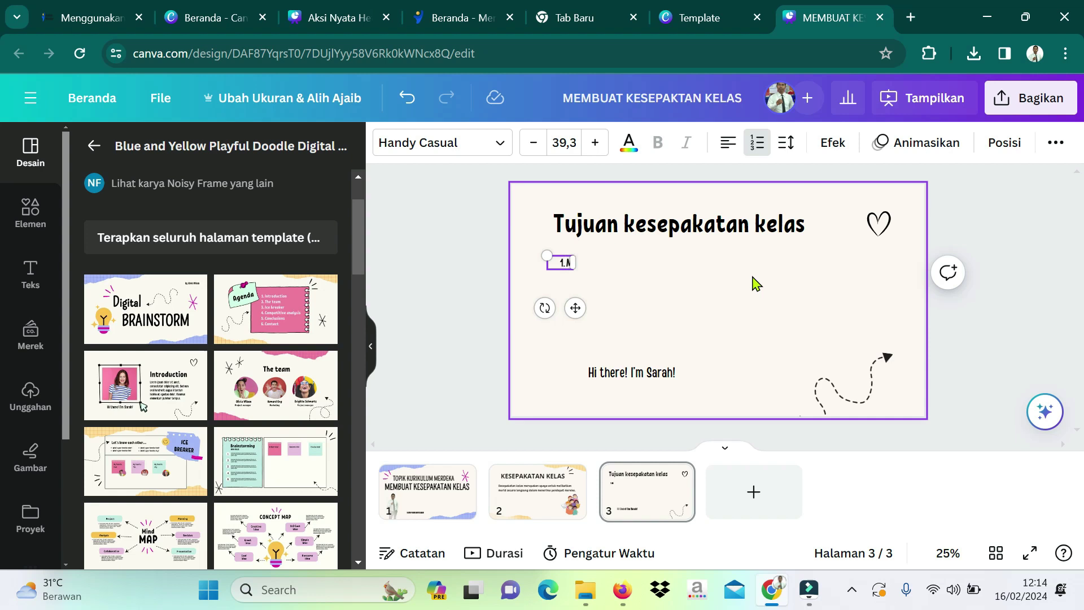
type("engikutikan")
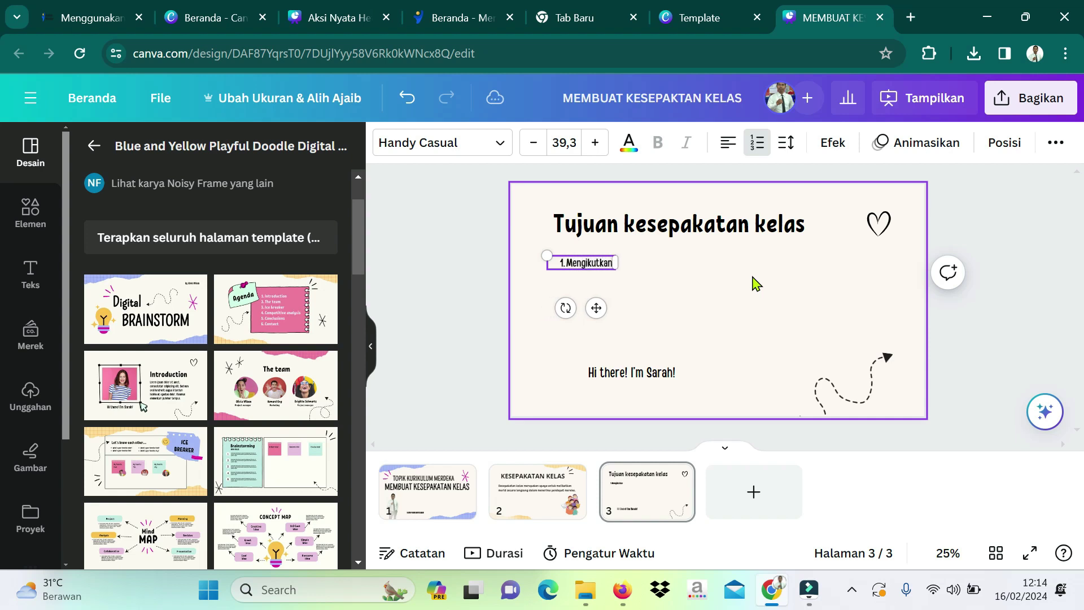
type(" pes")
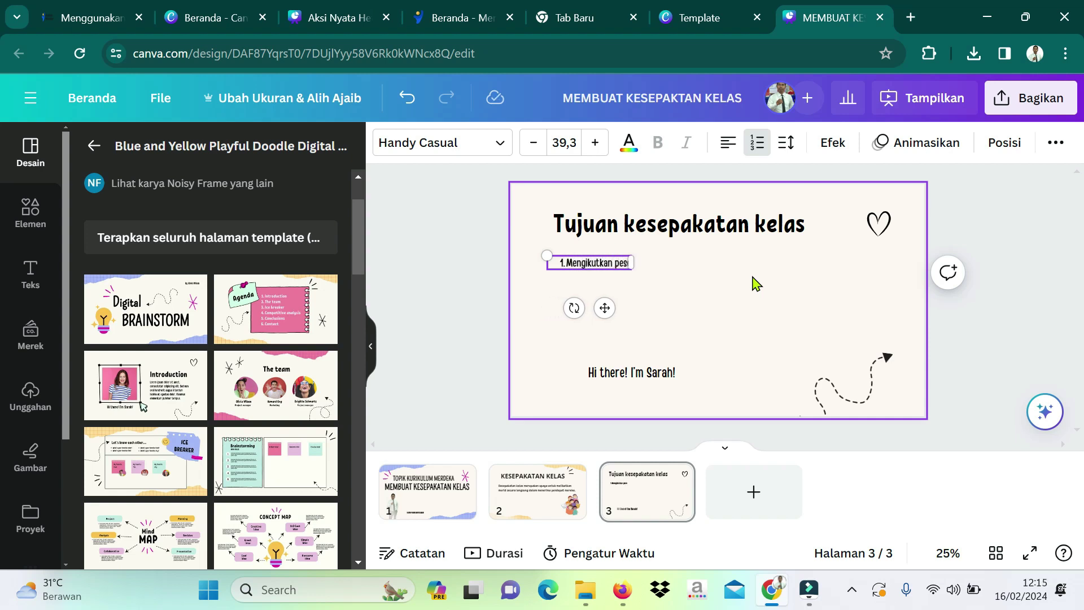
type("erta didik")
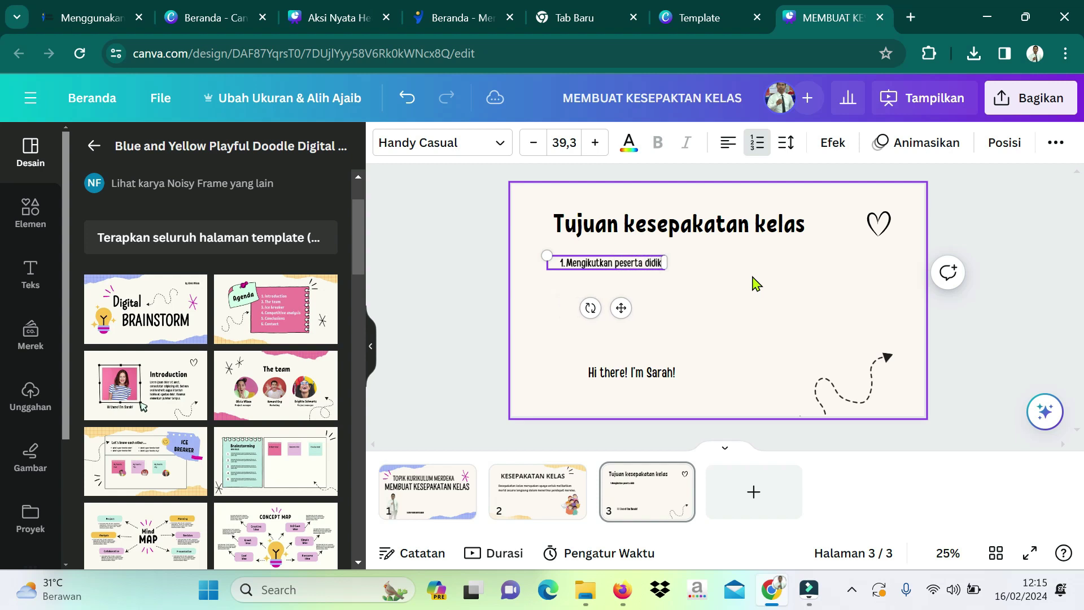
type(" dalam mengemukakan")
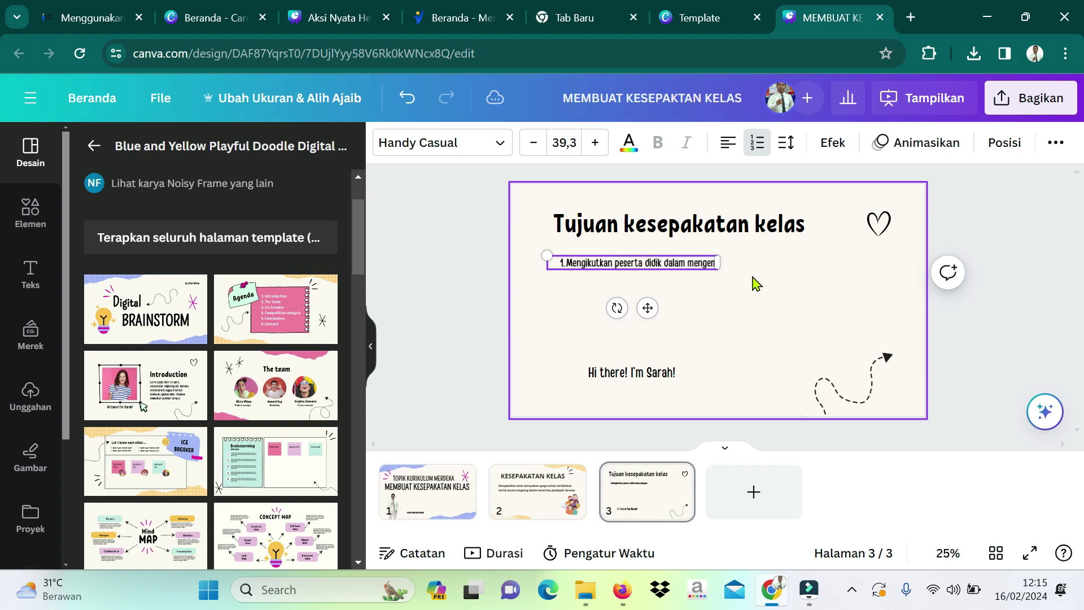
type(" pendapat")
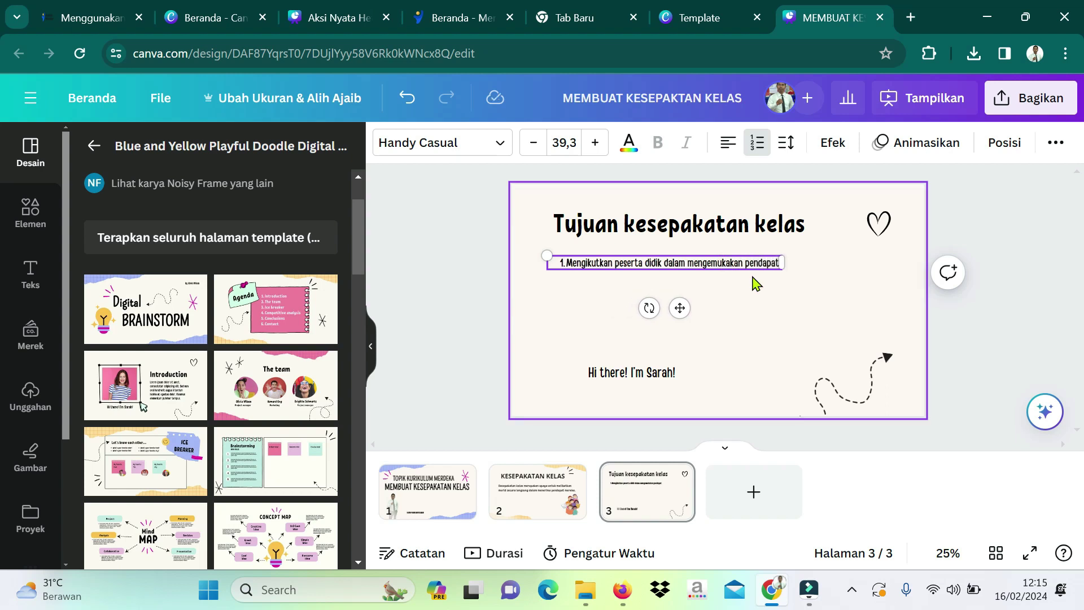
key("Return")
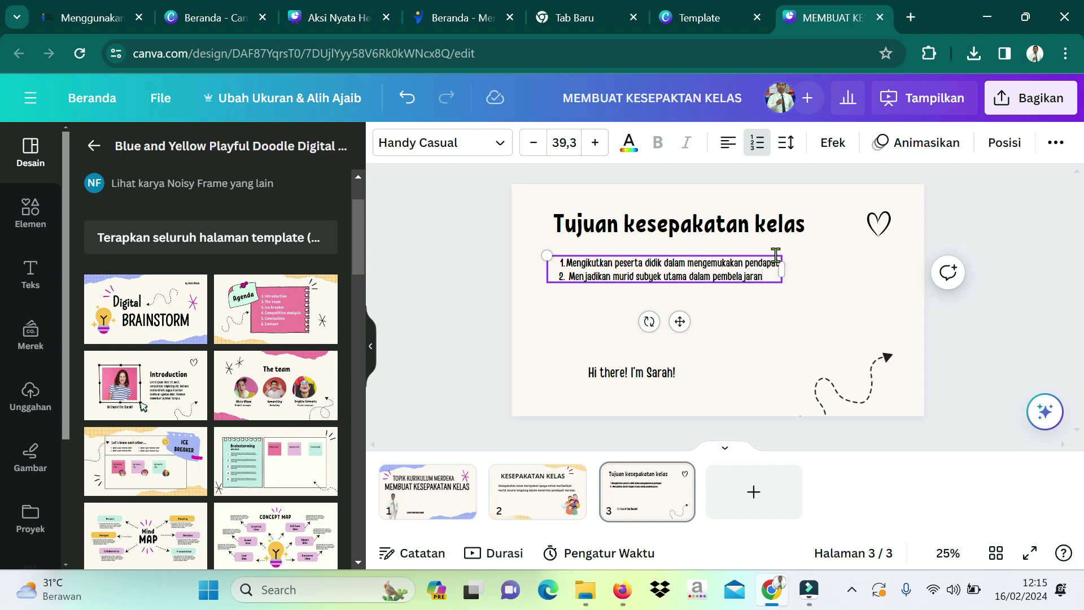
Widen the numbered list's box toward the page's right side and raise the second item's font size to 44,3.
left_click_drag(784, 268, 885, 269)
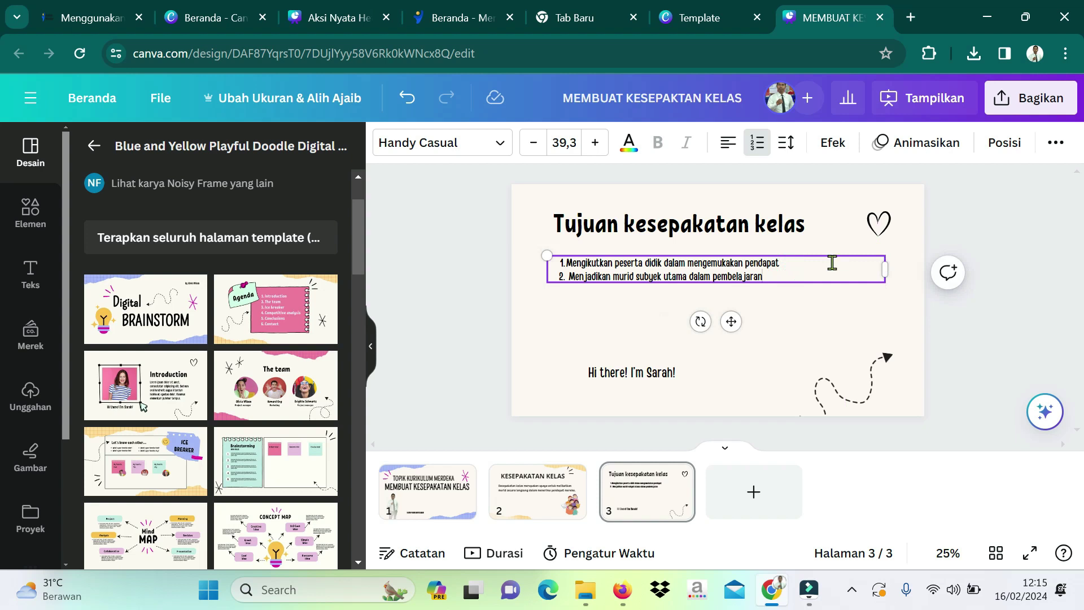
left_click(595, 146)
left_click(595, 146)
left_click(595, 145)
left_click(595, 145)
left_click(595, 146)
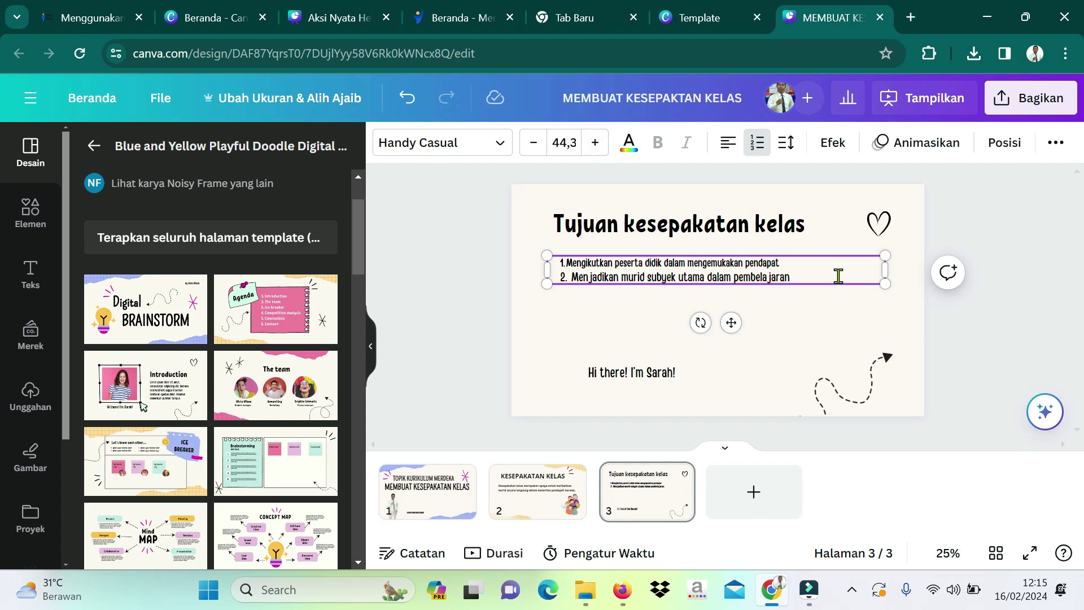
Enlarge the font of the whole numbered list until its lines fill most of the box's width.
left_click(811, 309)
left_click(808, 283)
left_click(806, 282)
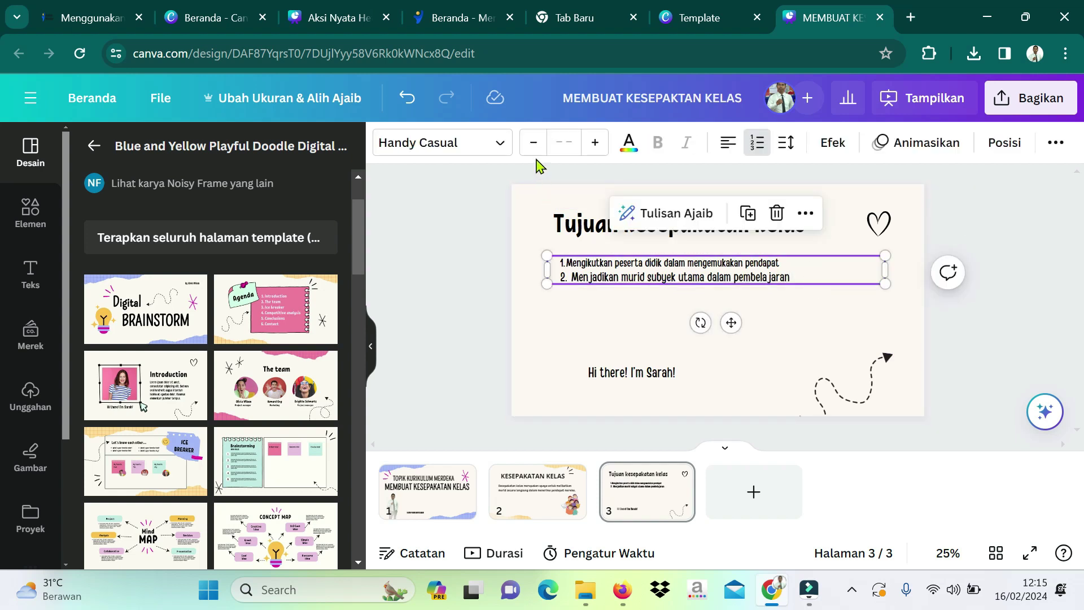
left_click(594, 142)
left_click(594, 142)
left_click(593, 143)
left_click(594, 142)
left_click(594, 142)
left_click(594, 142)
left_click(594, 142)
left_click(746, 391)
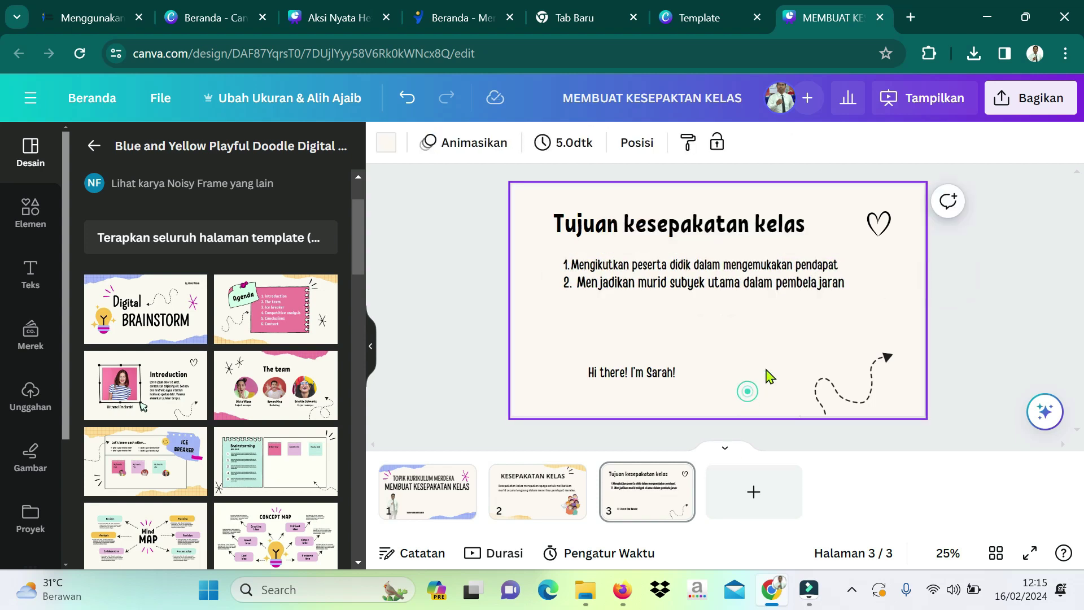
Delete the heart doodle and the sample greeting text from page 3.
left_click(877, 221)
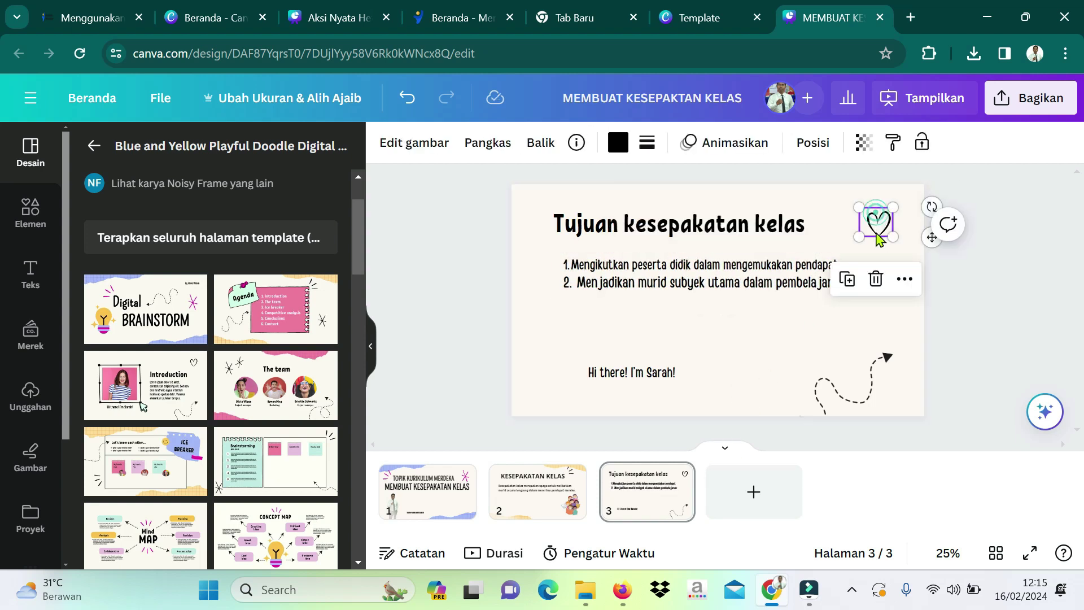
left_click(879, 286)
left_click(662, 377)
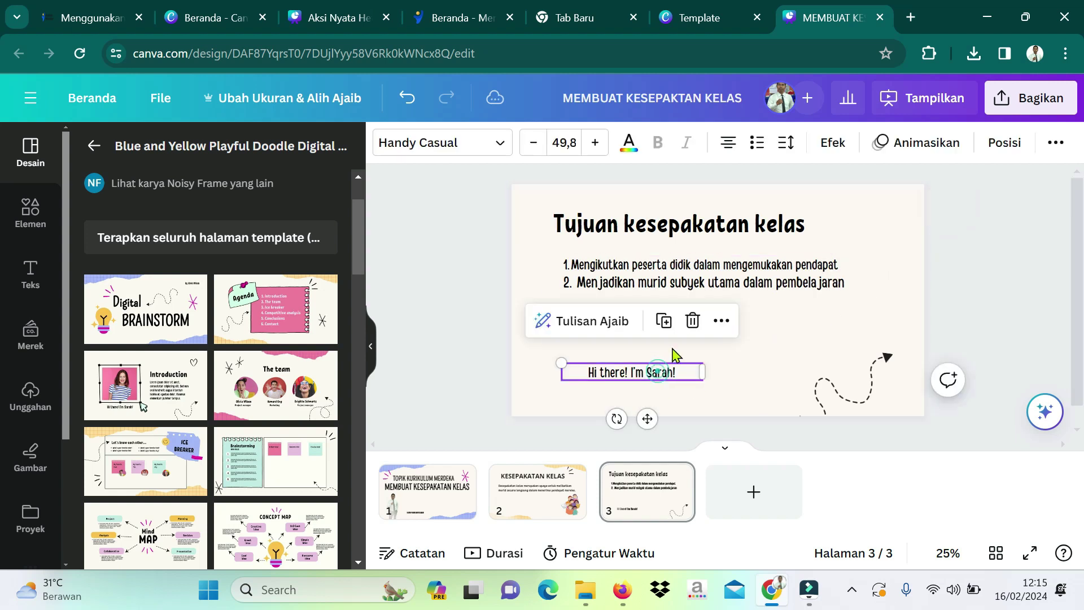
left_click(687, 321)
Move the dashed curly arrow to page 3's lower-left corner and shrink it to about half its size.
left_click(876, 408)
left_click_drag(872, 397, 601, 391)
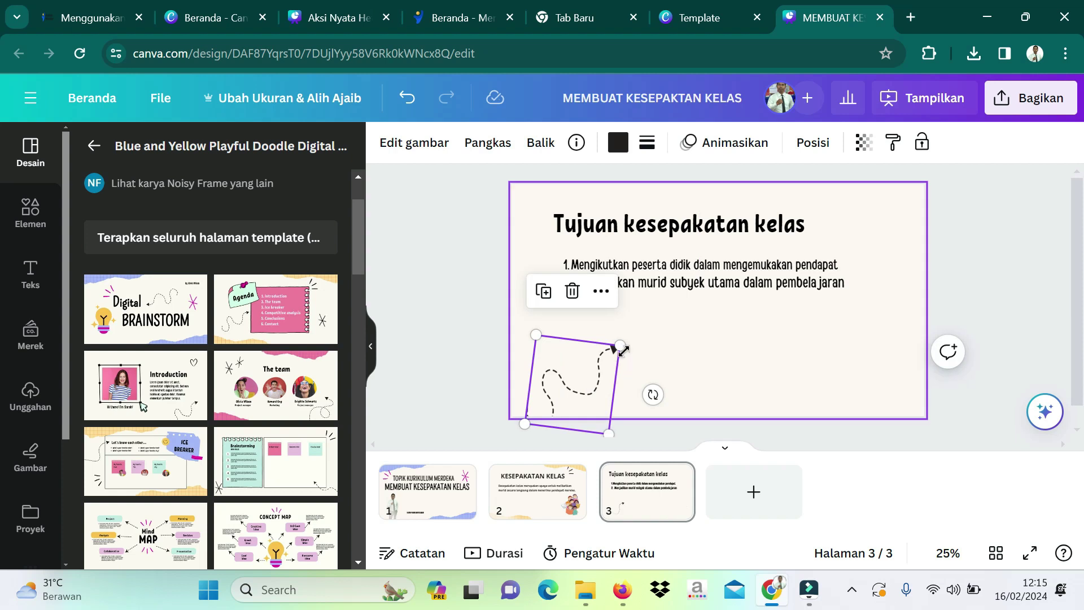
left_click_drag(620, 345, 570, 377)
left_click(677, 354)
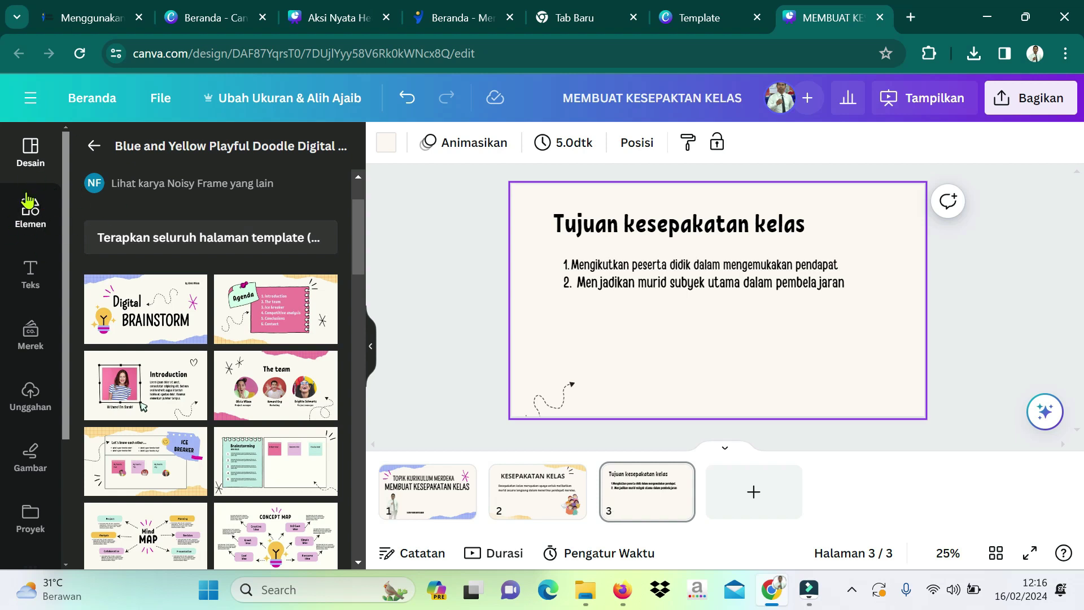
Search the element graphics for "tujuan".
left_click(37, 214)
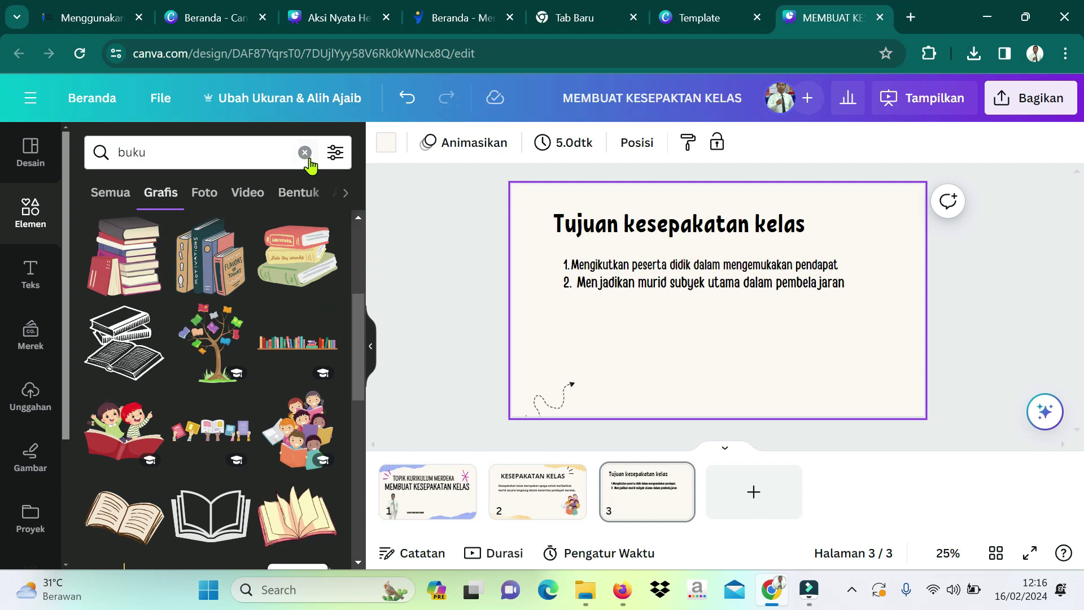
left_click(257, 150)
key("BackSpace")
key("BackSpace")
key("BackSpace")
key("BackSpace")
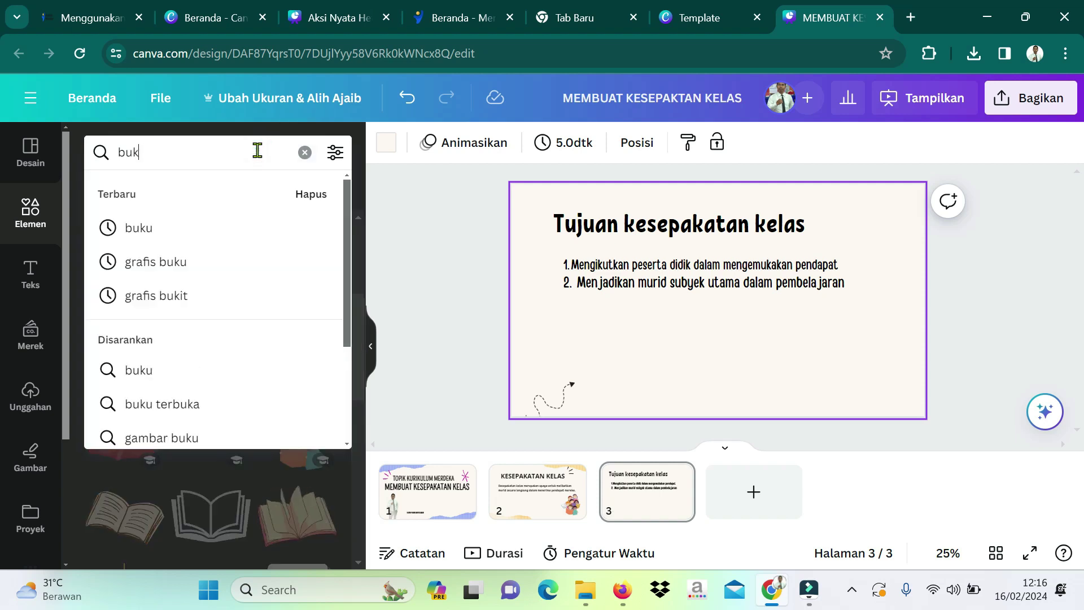
type("tujuan")
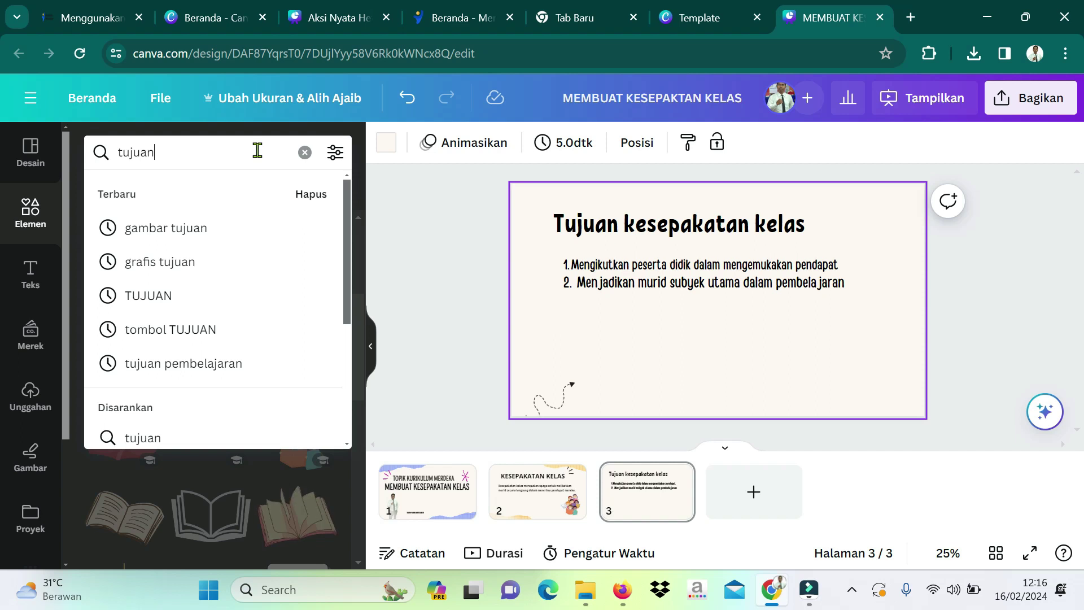
key("Return")
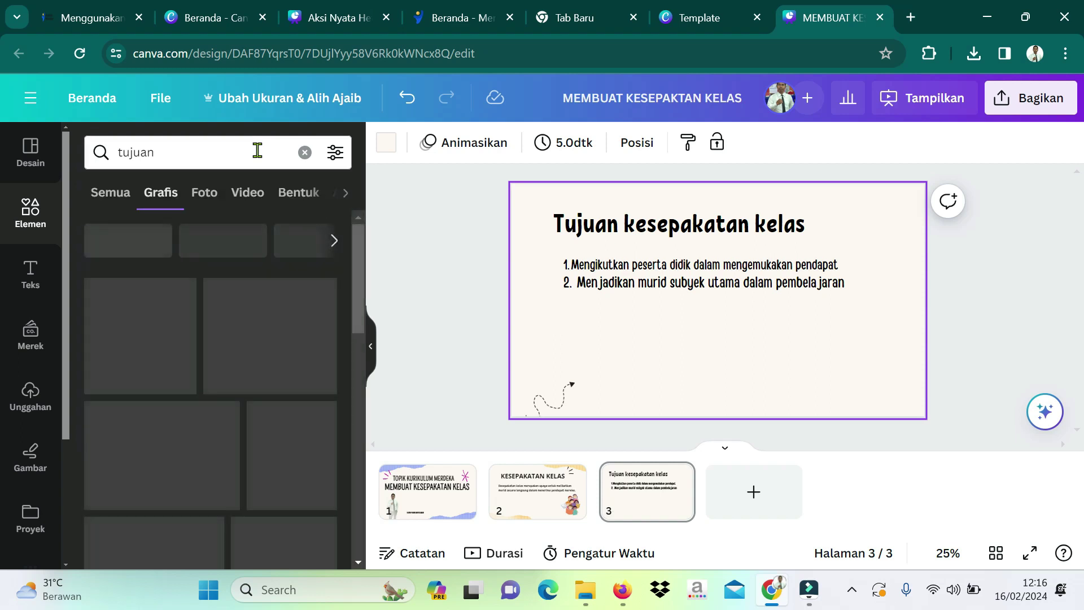
Add the graphic of a clipboard with a red target and arrow, placing it in page 3's lower-right corner.
scroll(296, 347, "down", 2)
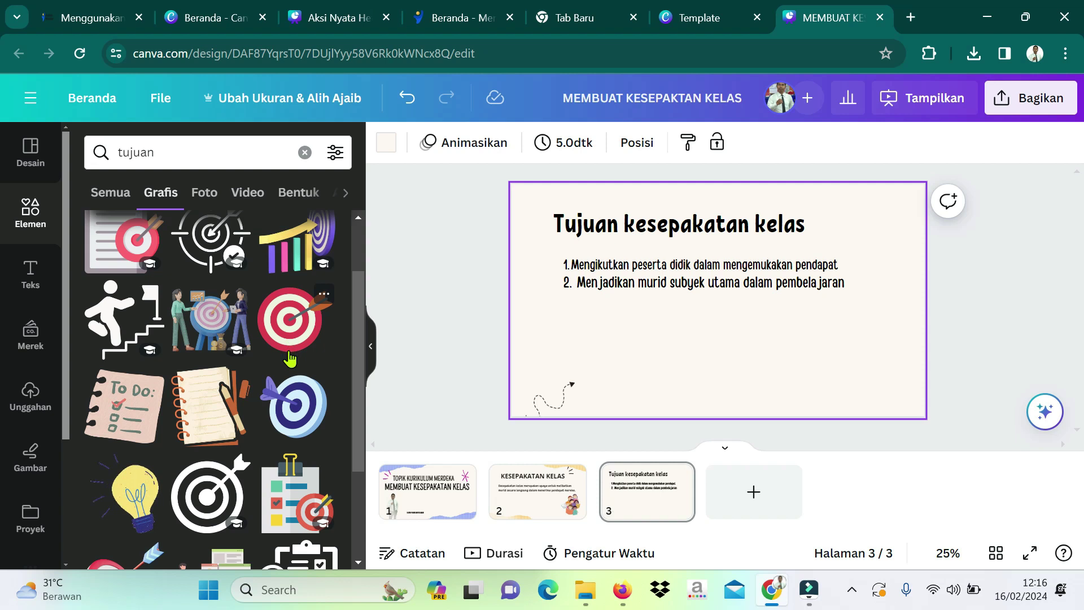
scroll(291, 350, "up", 2)
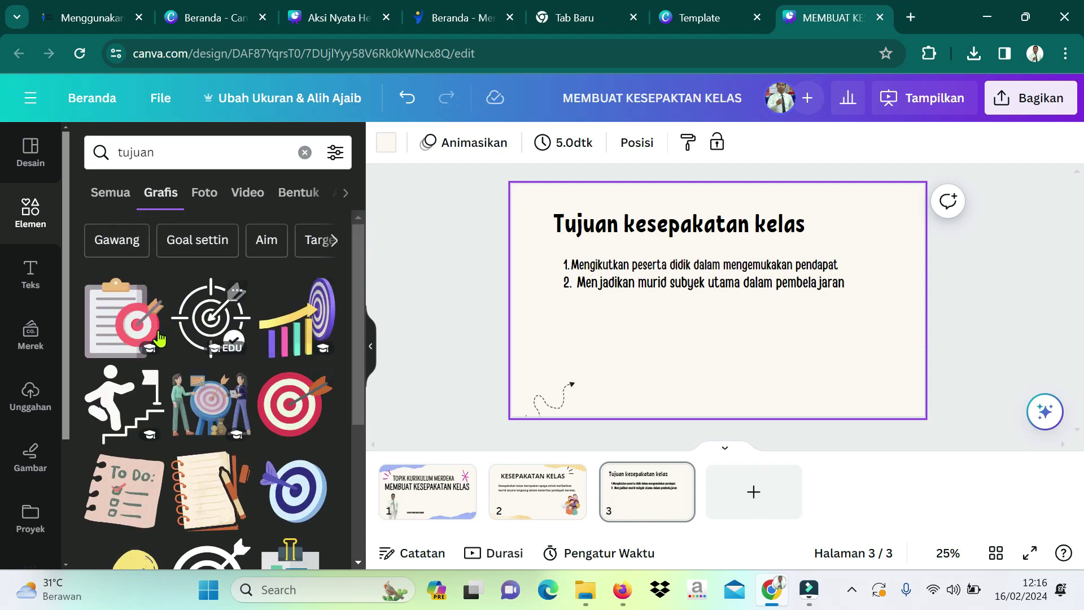
left_click(122, 323)
left_click_drag(691, 322, 833, 366)
left_click(965, 260)
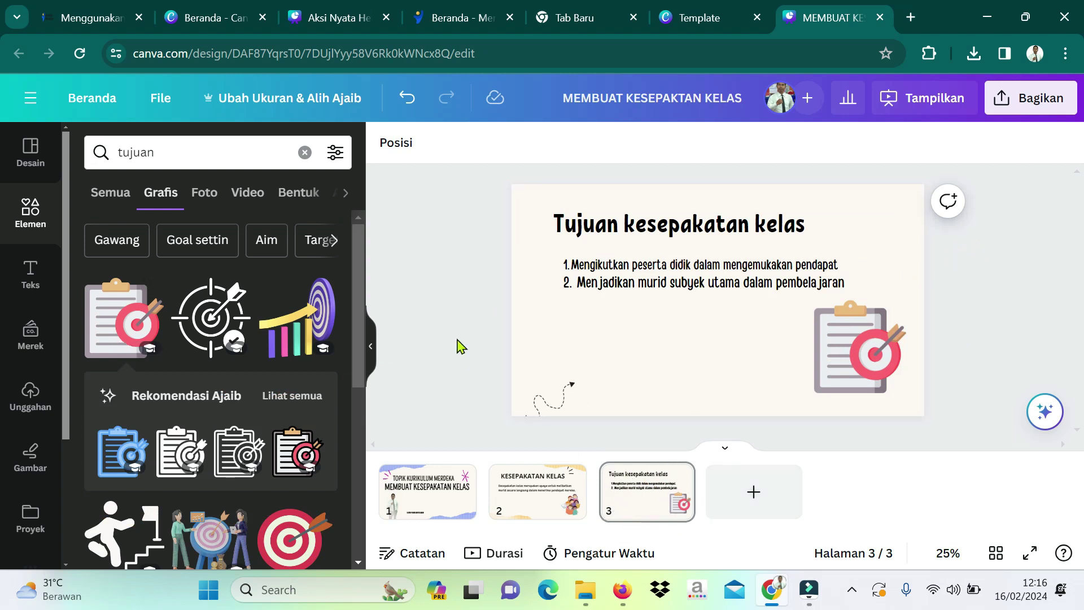
Add the template page with the THE BEST IDEAS and WRONG IDEAS boxes as new page 4.
left_click(34, 151)
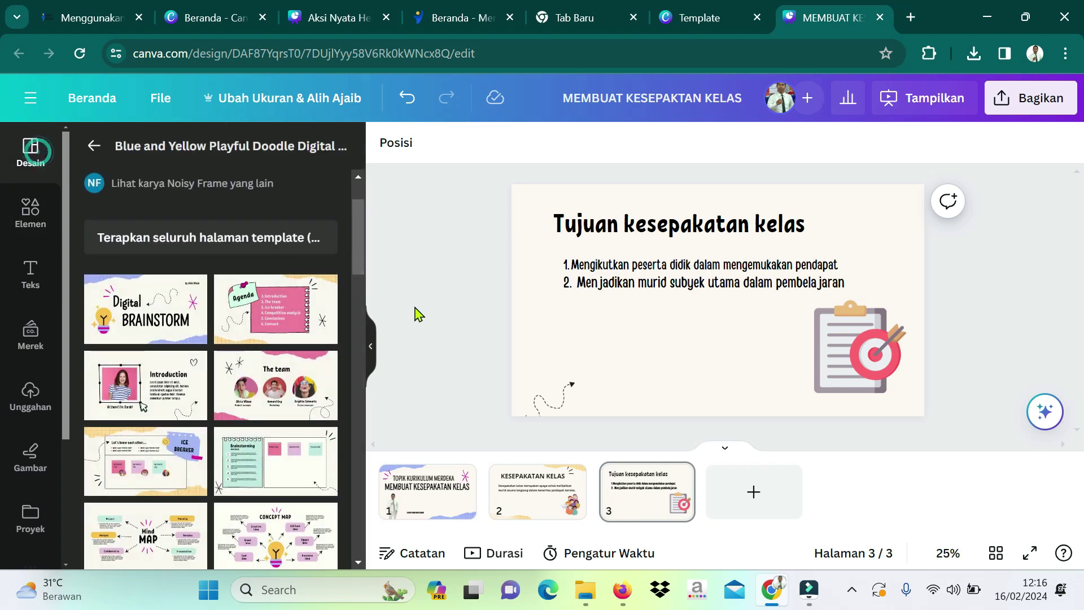
scroll(278, 337, "down", 2)
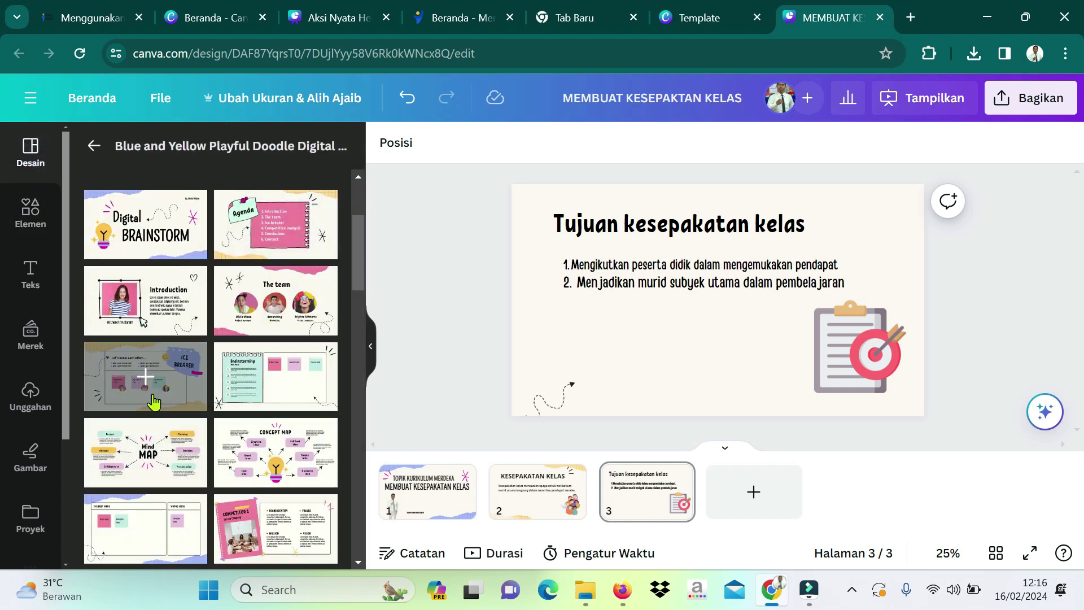
scroll(145, 377, "down", 3)
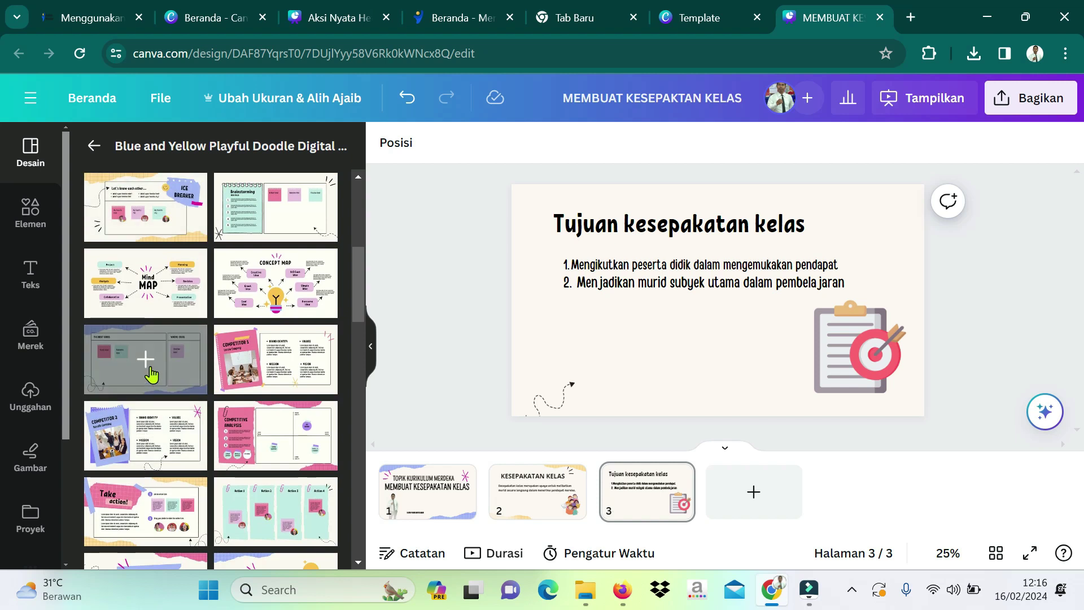
left_click(151, 373)
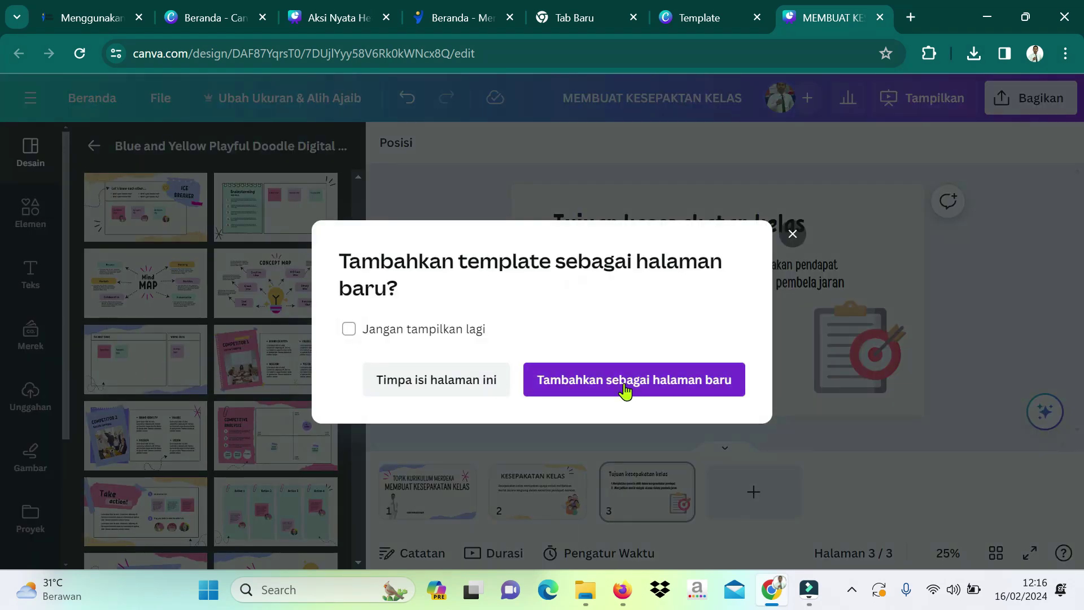
left_click(625, 389)
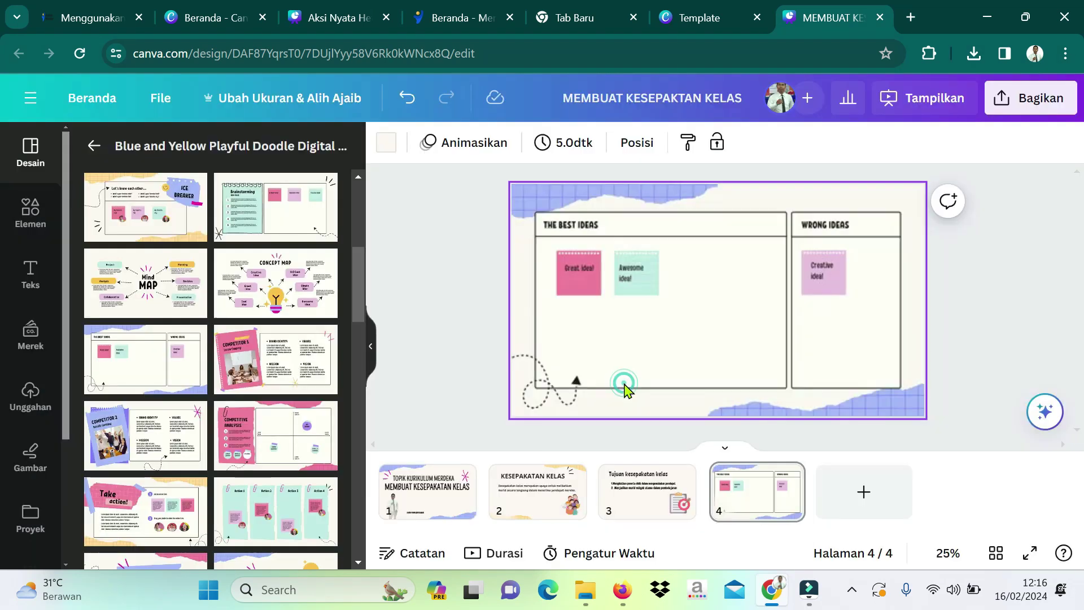
Delete the WRONG IDEAS box frame and its purple sticky note with the sample text from page 4.
left_click(844, 285)
left_click(875, 278)
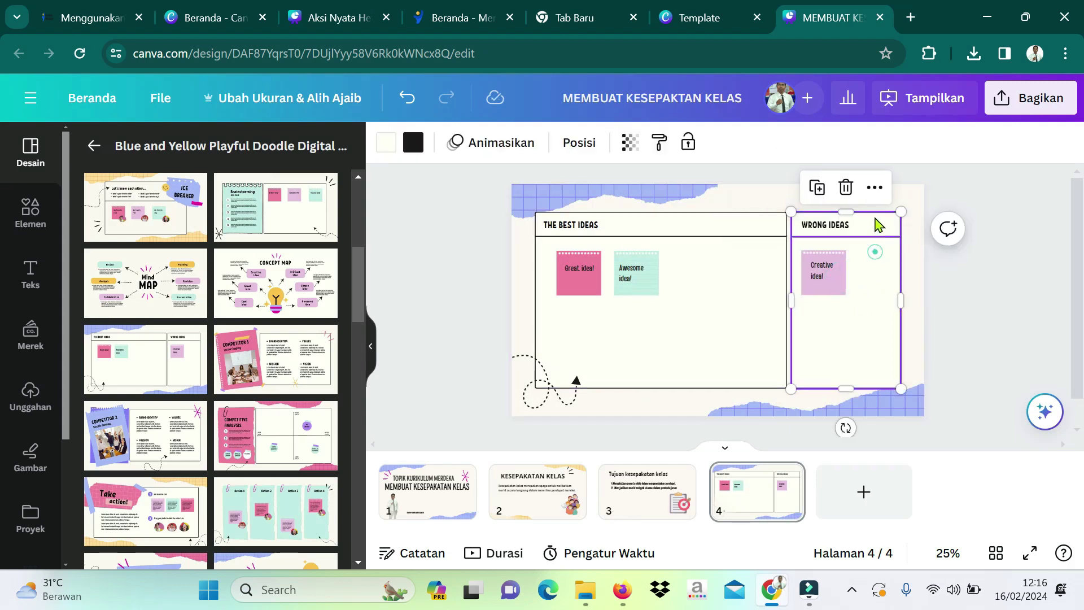
left_click(846, 187)
left_click(844, 276)
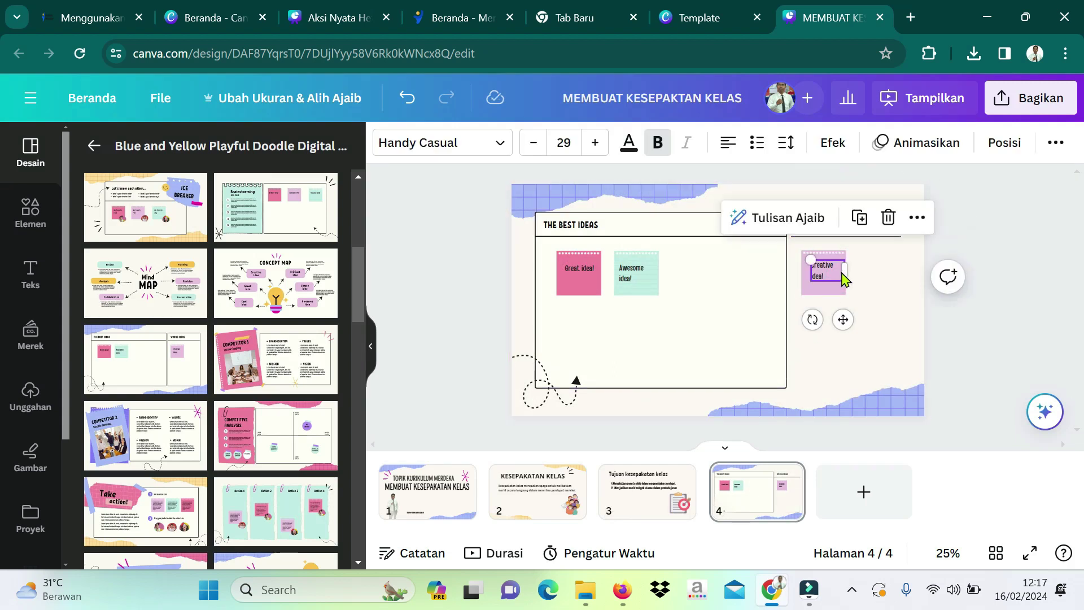
left_click(888, 217)
left_click(834, 276)
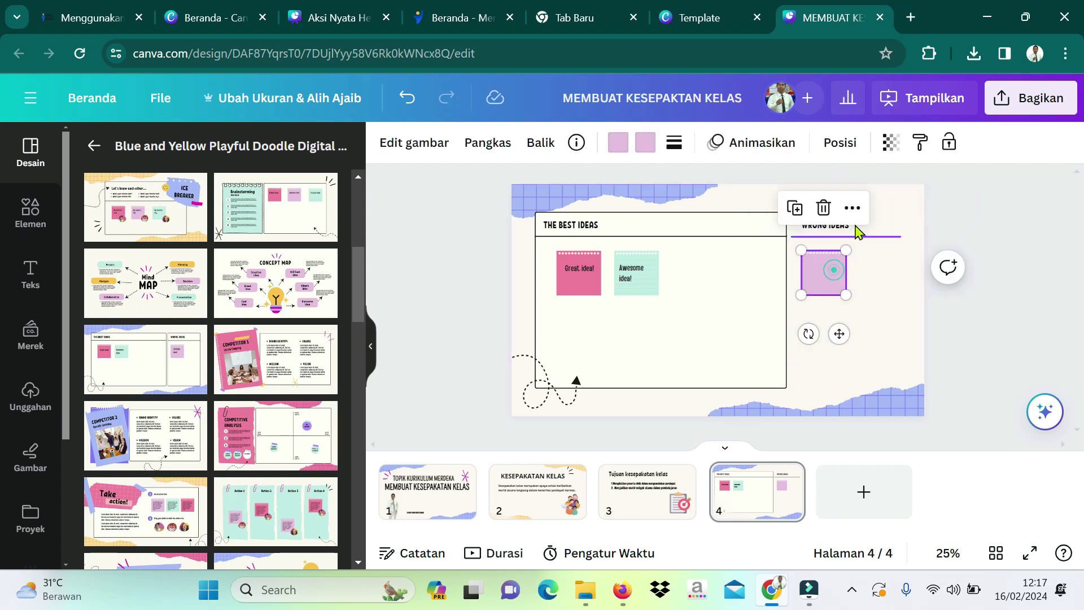
left_click(823, 209)
Delete the THE BEST IDEAS box frame and its pink and green sticky notes with their sample texts.
left_click(764, 273)
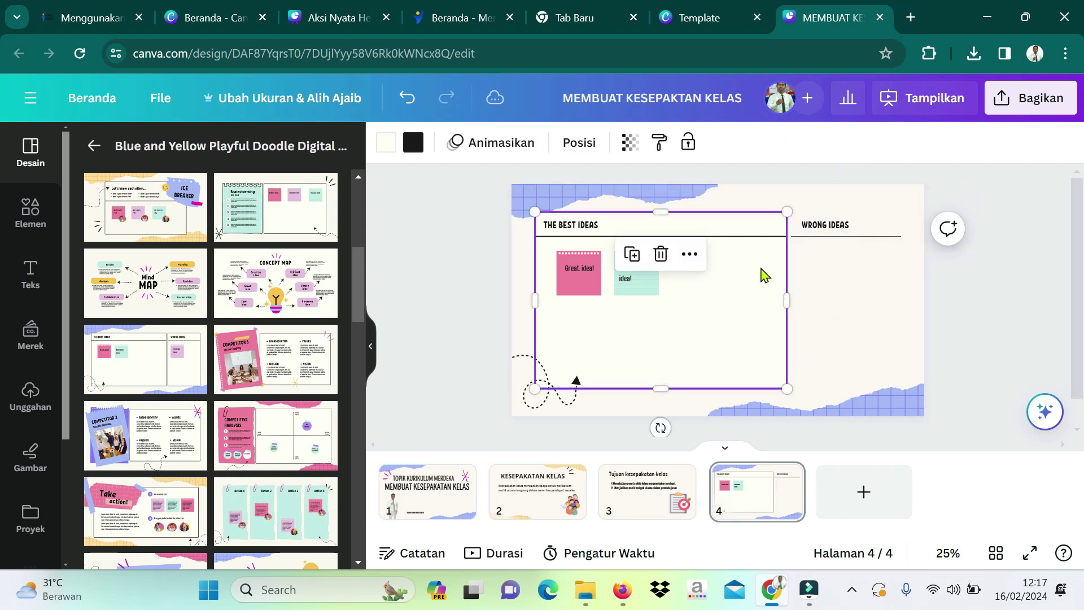
left_click(664, 255)
left_click(633, 279)
left_click(698, 219)
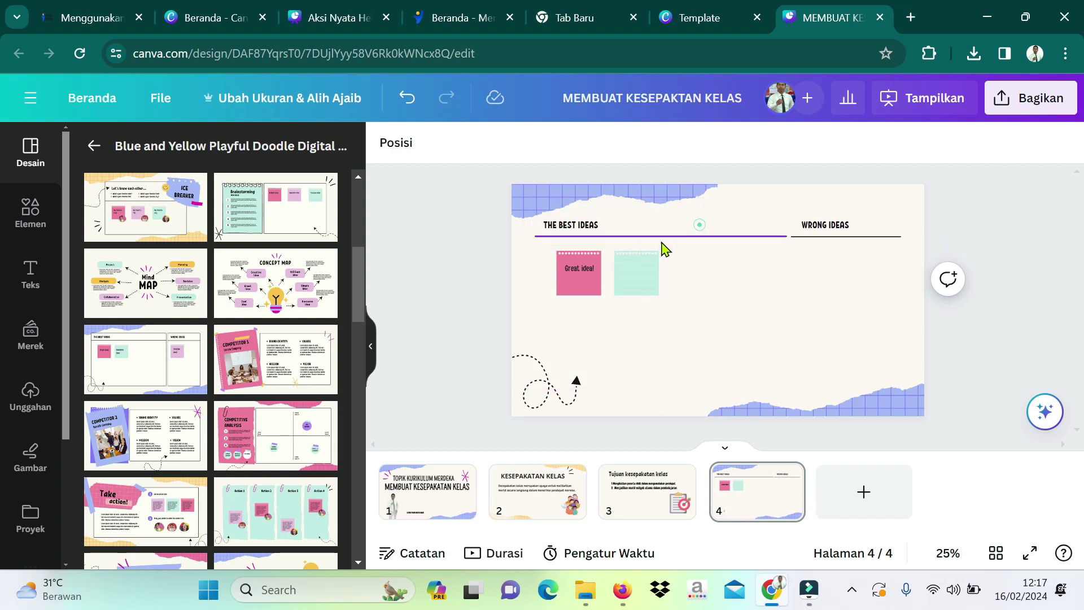
left_click(579, 269)
left_click(643, 220)
left_click(644, 262)
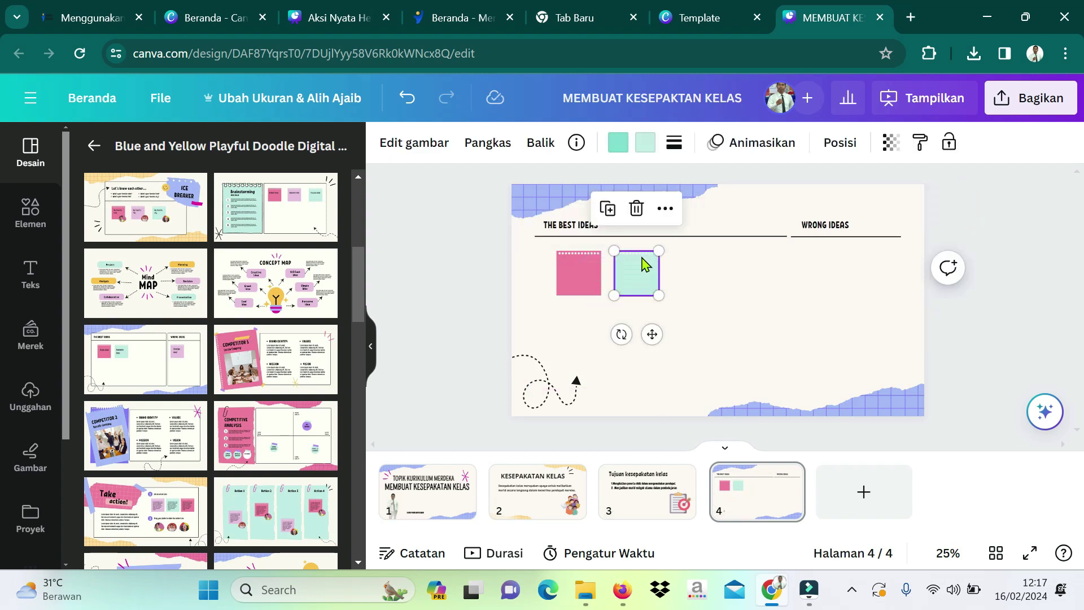
left_click(637, 209)
left_click(585, 254)
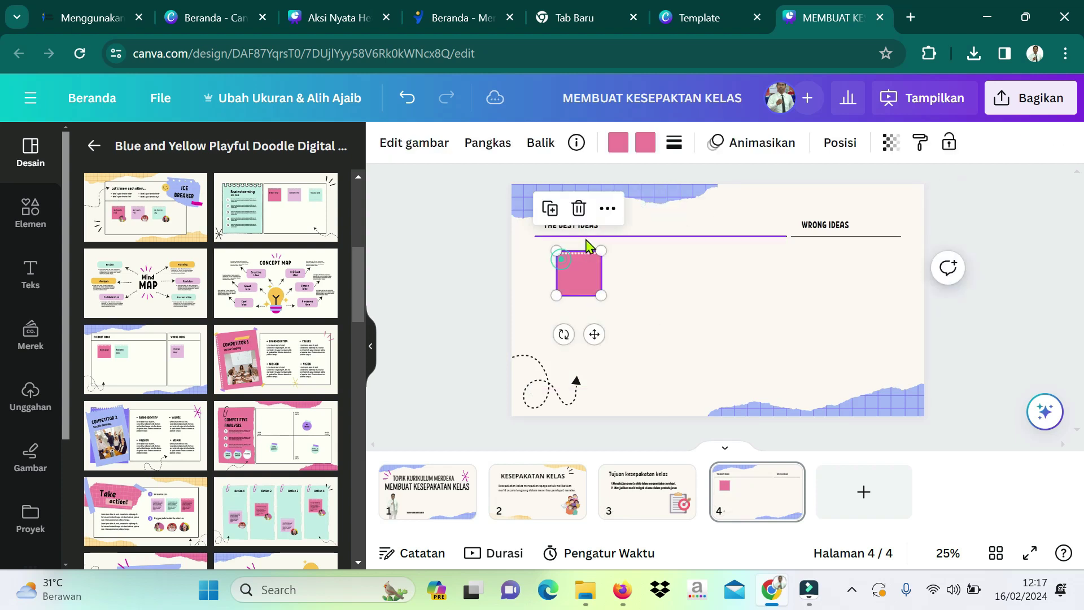
left_click(580, 209)
Delete the divider lines beneath the two headings on page 4.
left_click(721, 237)
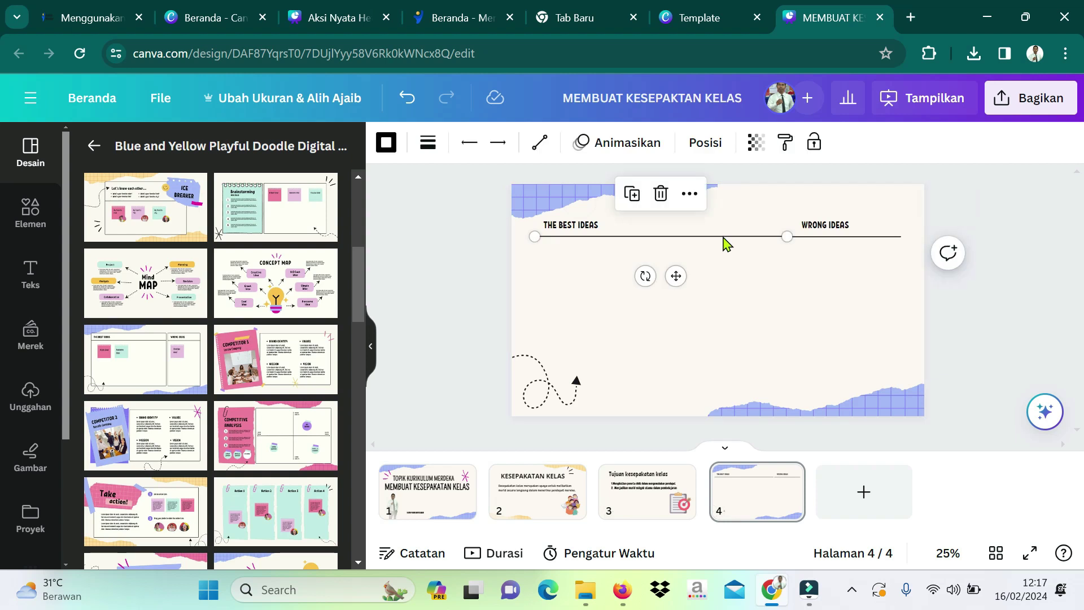
left_click(661, 194)
left_click(571, 226)
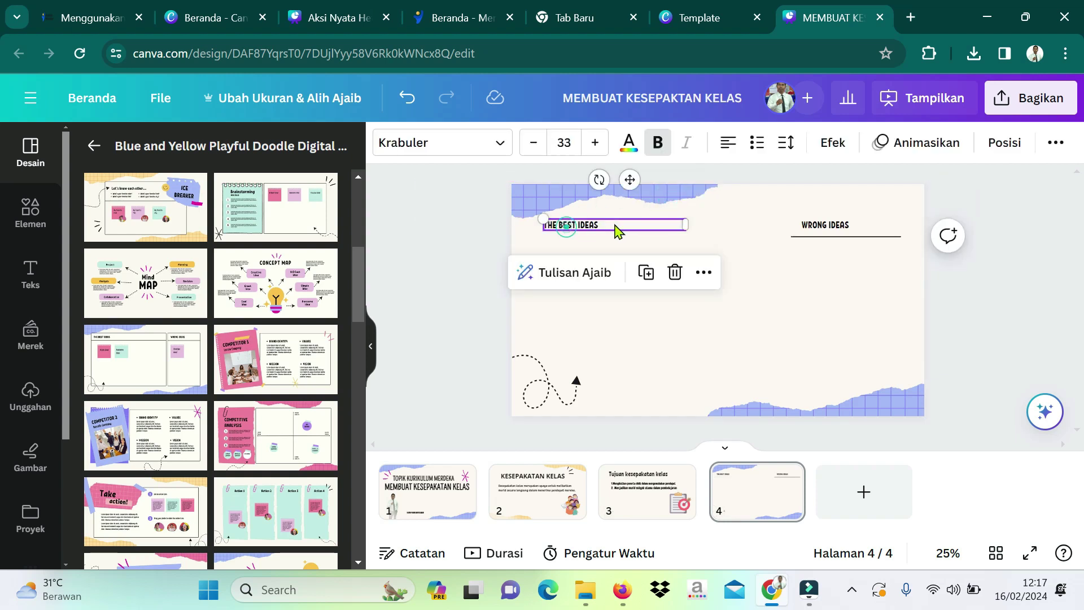
left_click(811, 238)
left_click(842, 201)
Move the THE BEST IDEAS heading slightly lower on page 4 and replace its text with "TARGET AUDIENCE".
left_click_drag(576, 226, 589, 252)
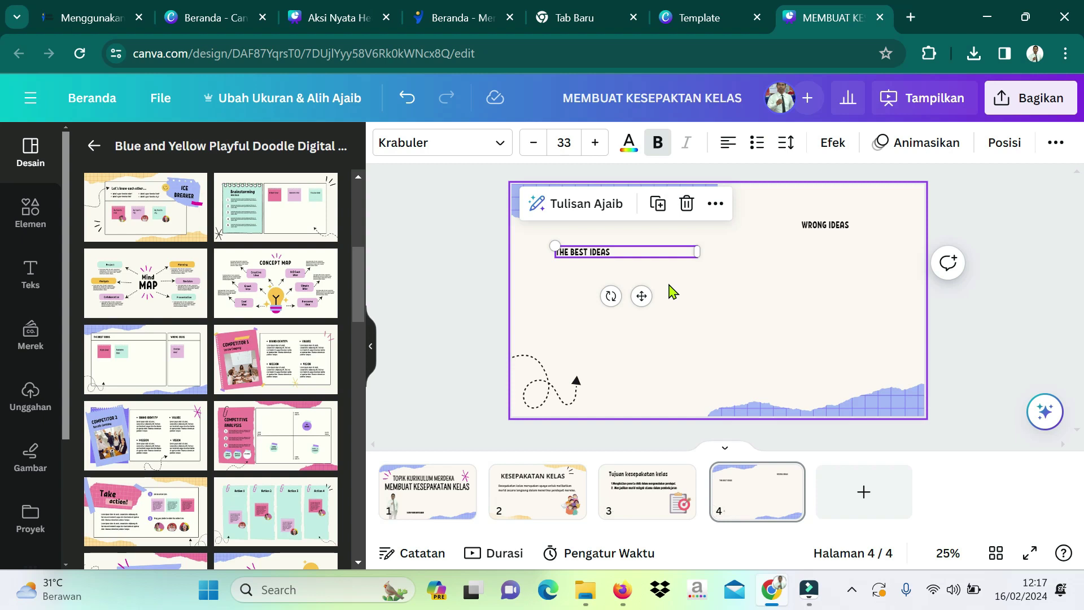
double_click(617, 251)
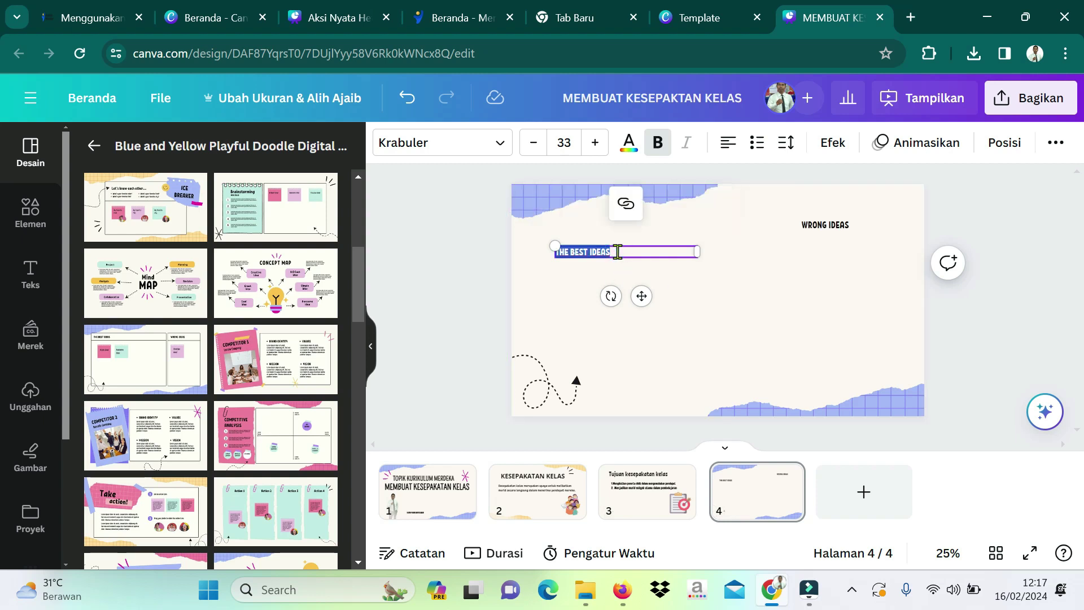
type("TARGET AUDIENCE")
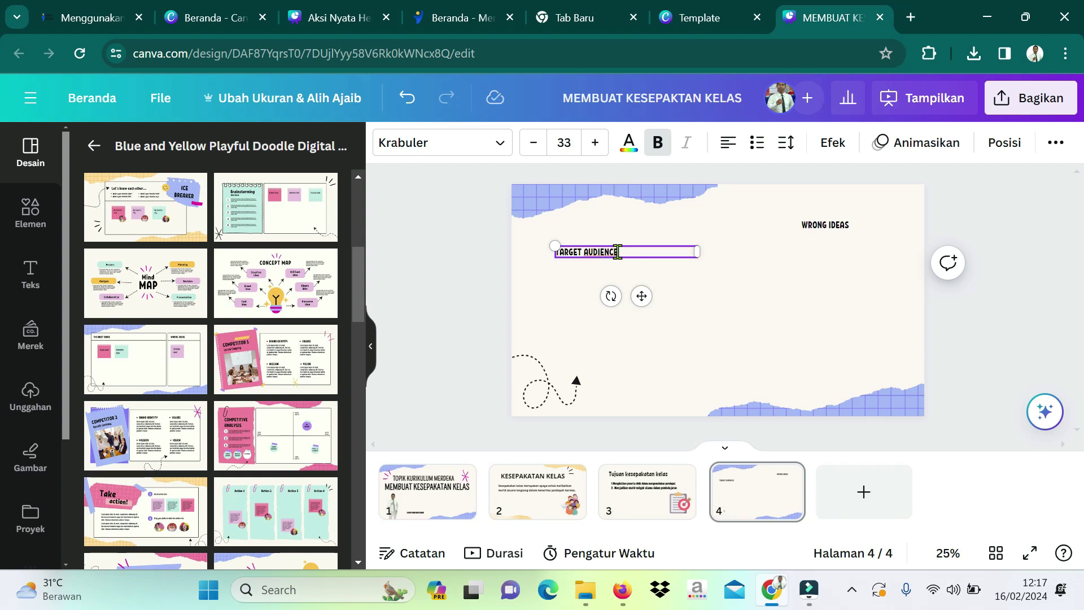
Increase the TARGET AUDIENCE heading's font size to 70.
left_click(596, 143)
left_click(596, 143)
left_click(596, 143)
left_click(596, 143)
left_click(595, 143)
left_click(596, 143)
left_click(596, 142)
left_click(595, 143)
left_click(595, 143)
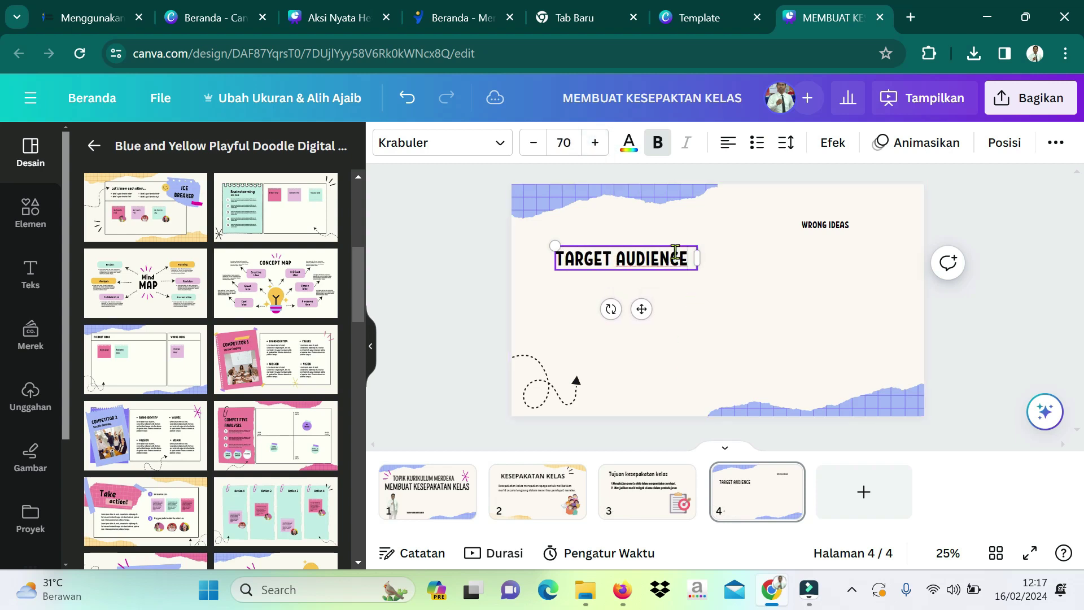
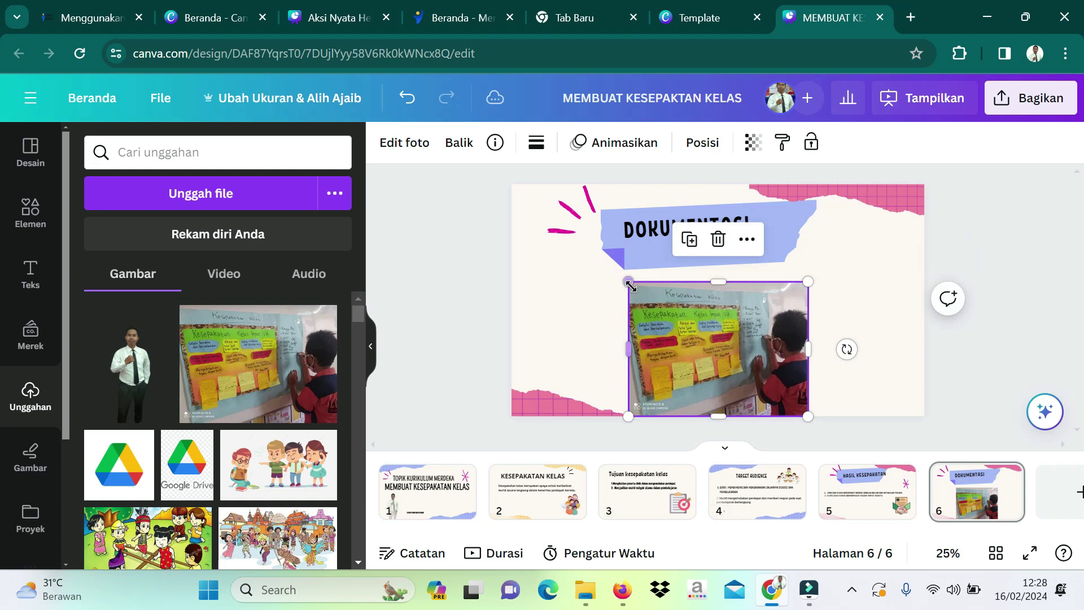
Shrink the whiteboard photo on page 6 and place it on the left half of the page below the DOKUMENTASI banner.
left_click_drag(700, 365, 697, 341)
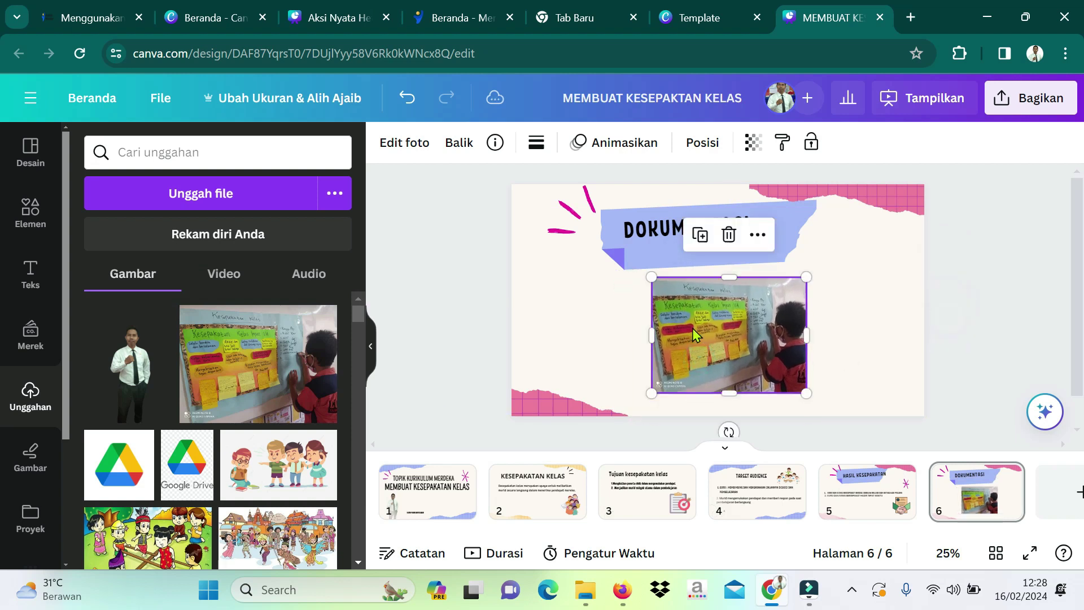
left_click_drag(652, 278, 660, 284)
left_click_drag(728, 353, 601, 348)
left_click_drag(671, 387, 649, 368)
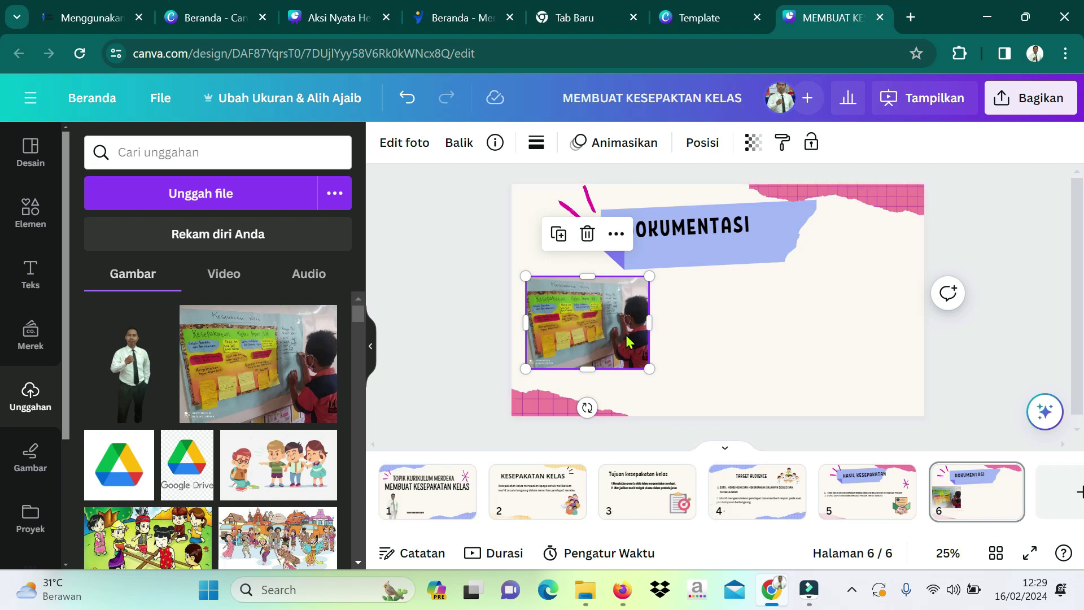
left_click(788, 346)
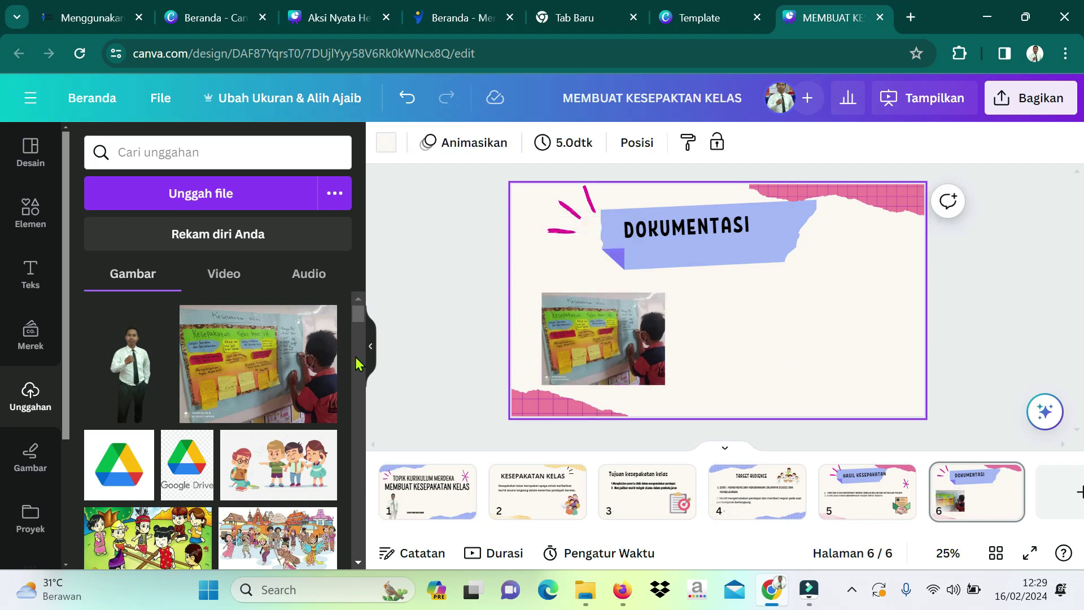
Add the uploaded photo of students with bowed heads at their desks to page 6, right of the whiteboard photo.
scroll(300, 372, "down", 8)
scroll(299, 377, "down", 5)
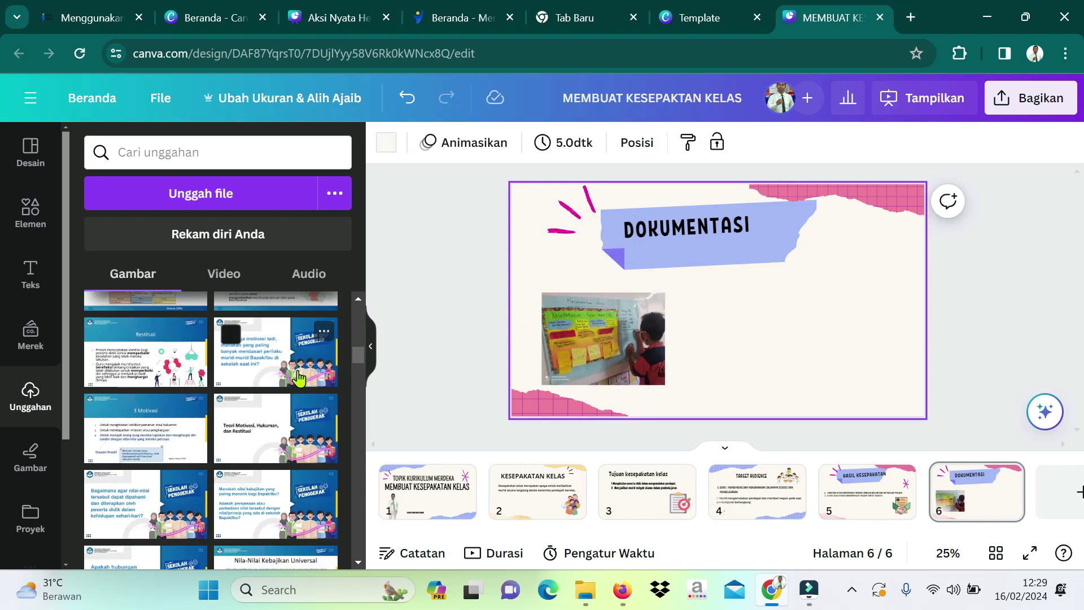
left_click(350, 367)
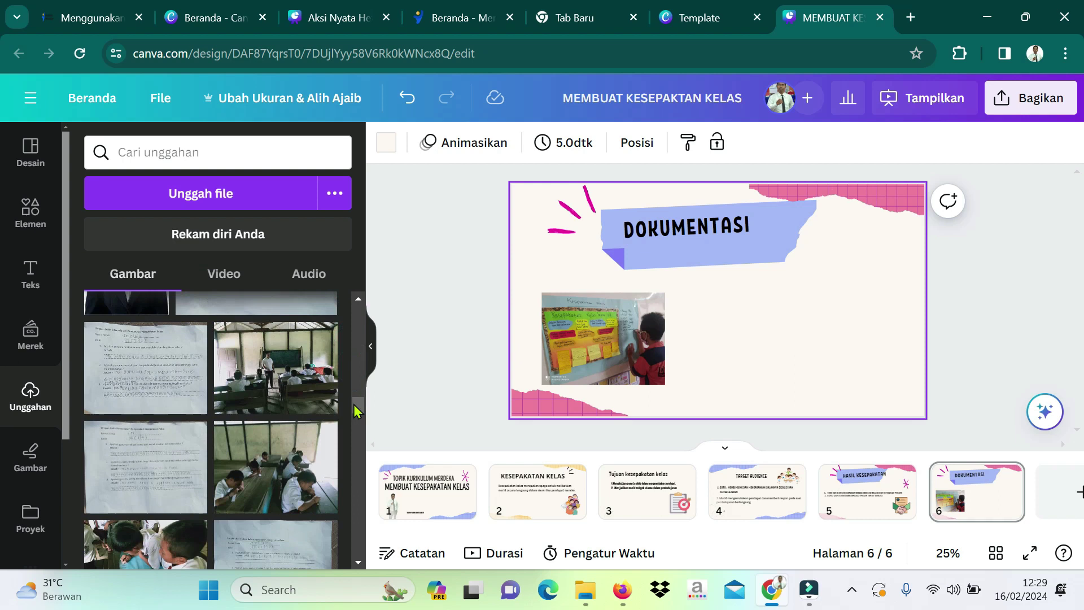
scroll(293, 401, "down", 2)
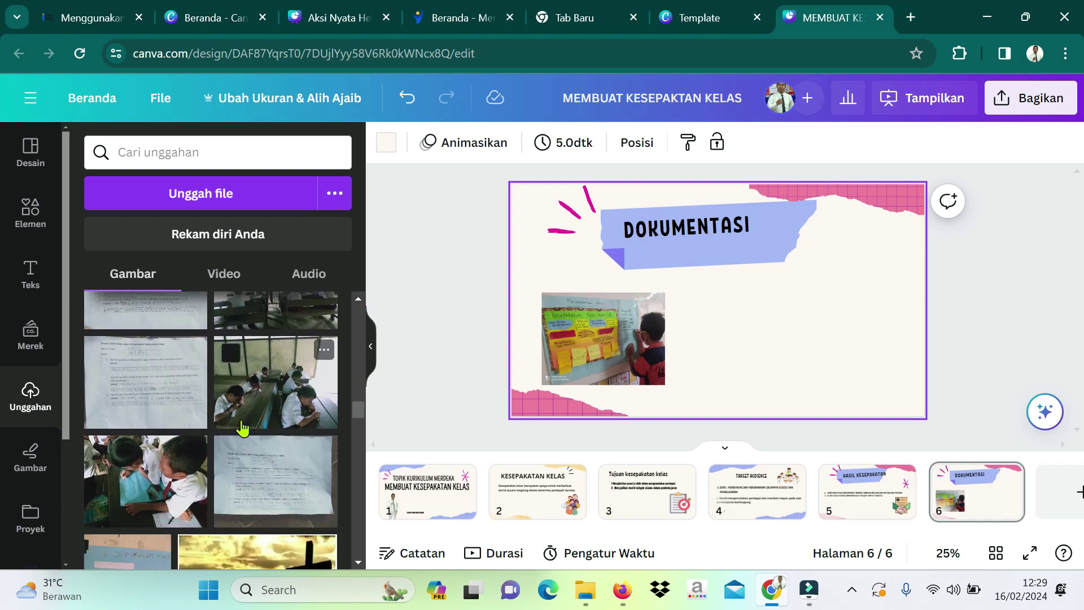
left_click(268, 397)
left_click_drag(693, 333, 773, 364)
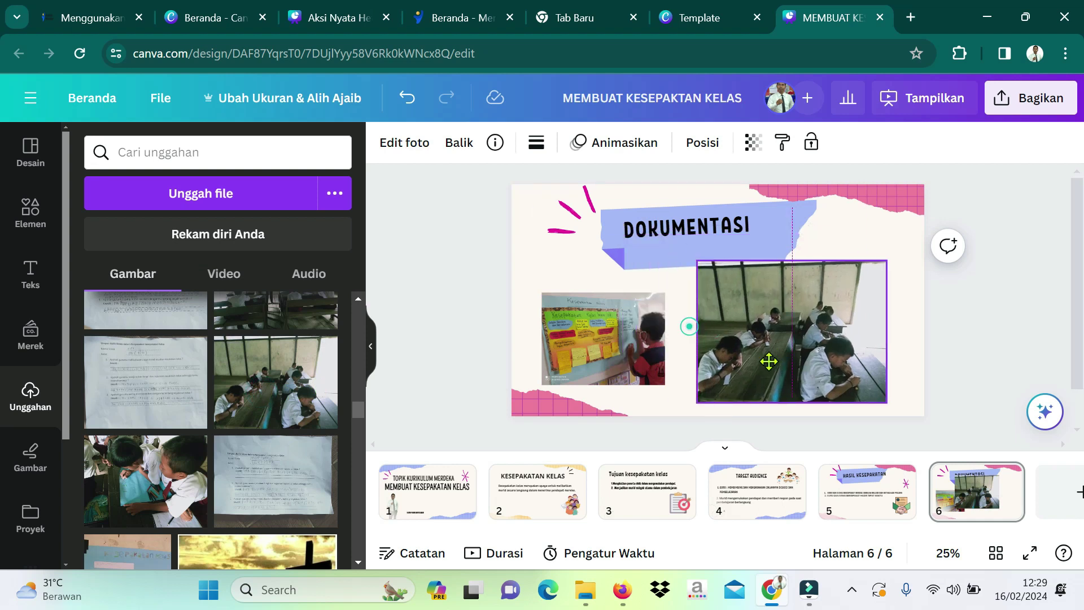
Shrink the student photo to about the whiteboard photo's size and align their lower edges.
left_click_drag(701, 262, 757, 300)
left_click_drag(807, 353, 778, 336)
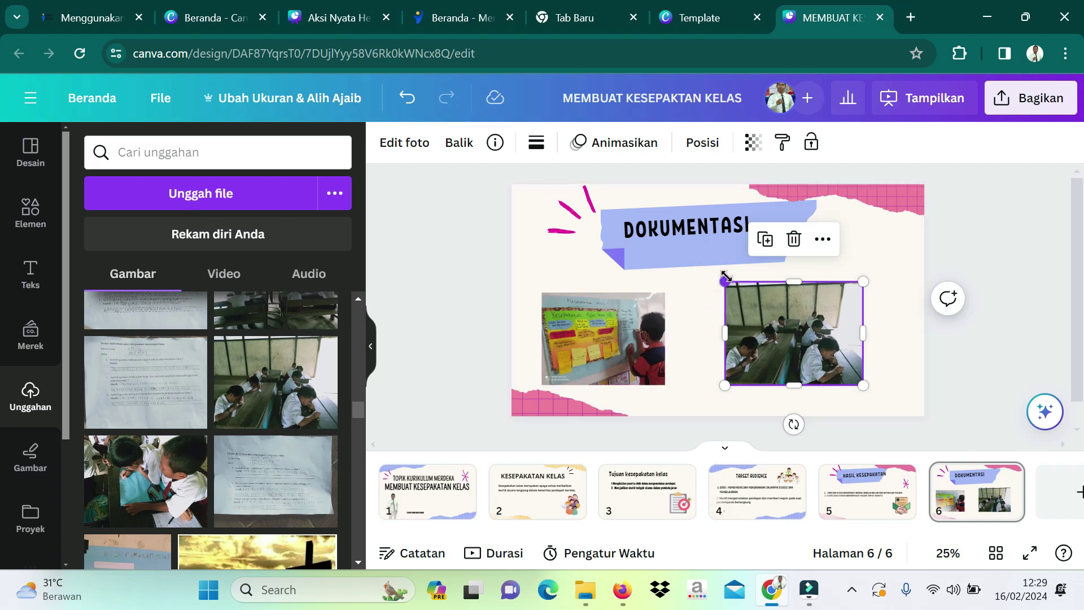
left_click_drag(724, 280, 732, 287)
left_click(912, 310)
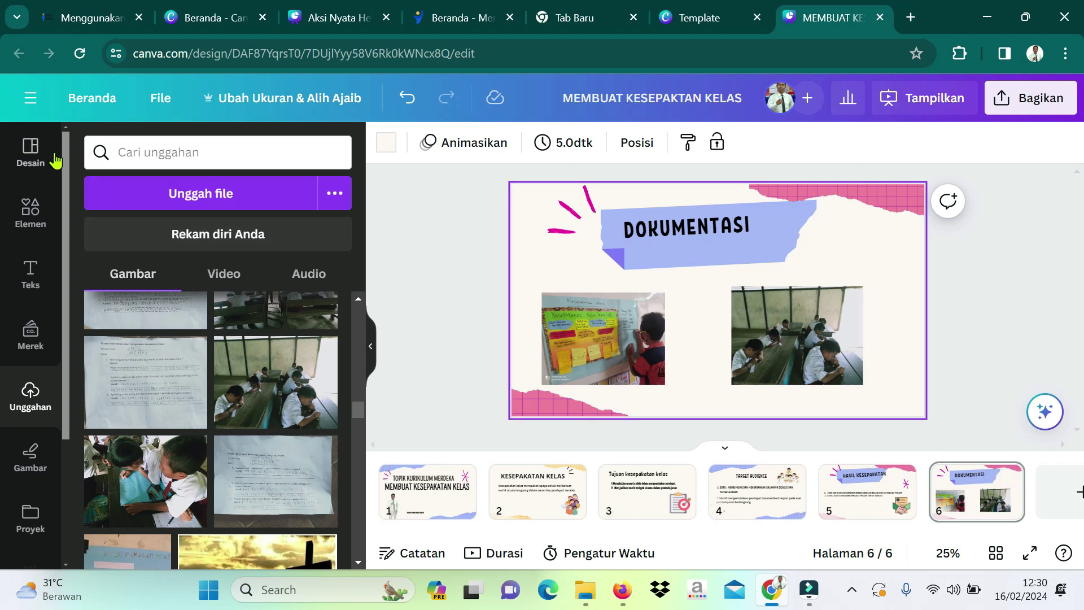
Add the template's CONCLUSIONS page as new page 7.
left_click(34, 155)
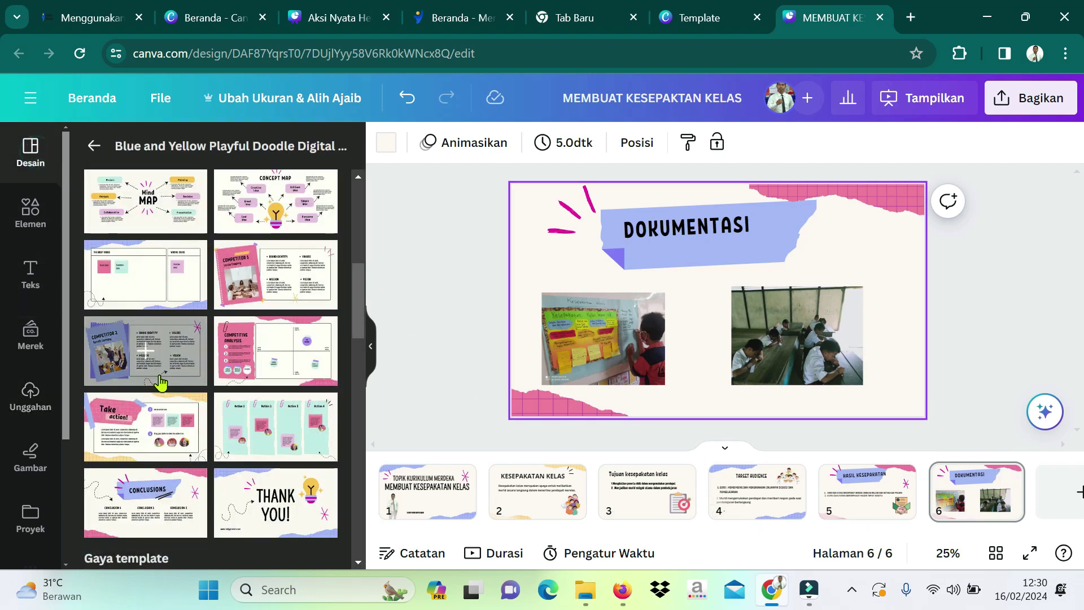
scroll(158, 380, "down", 3)
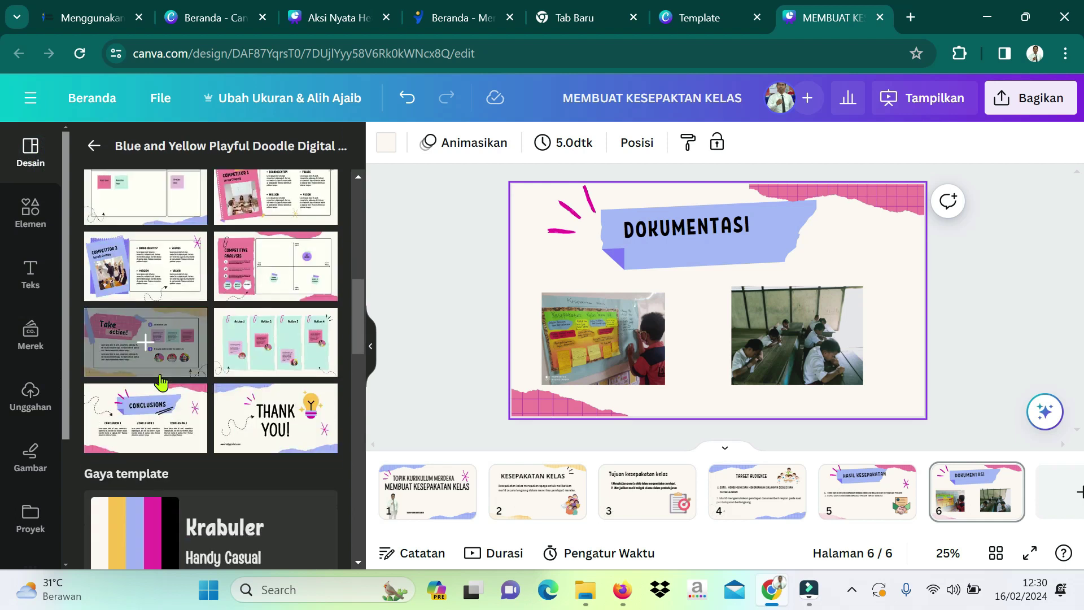
left_click(152, 424)
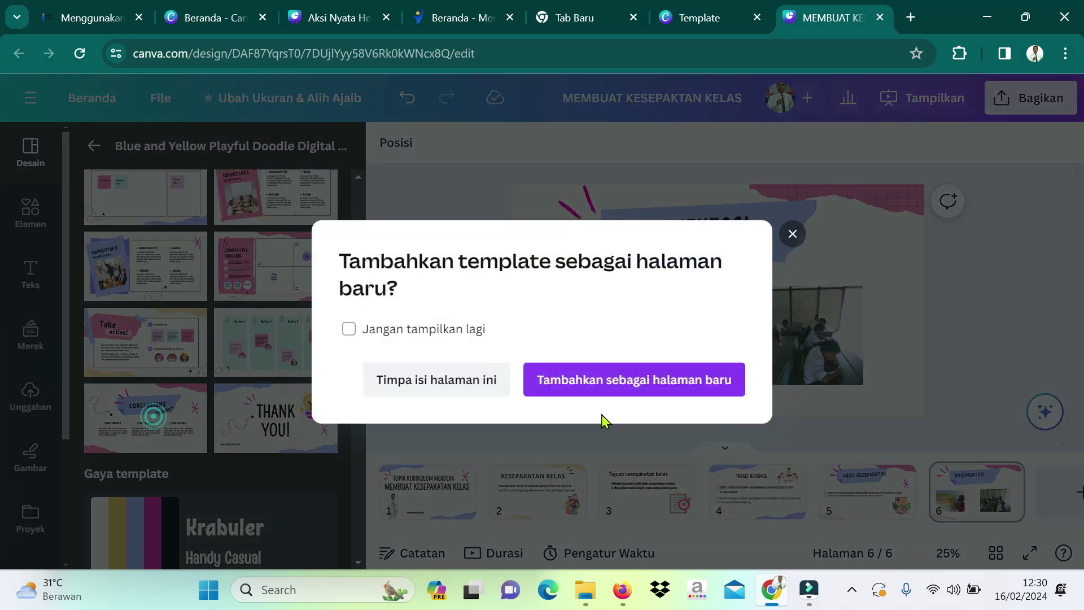
left_click(613, 381)
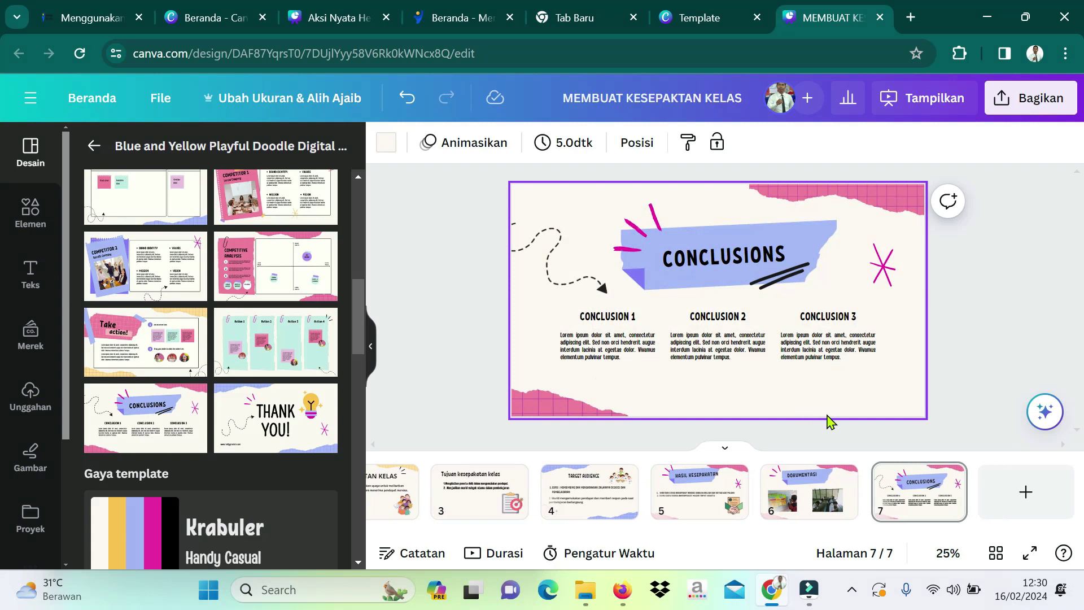
Delete all three sample paragraphs and the CONCLUSION 2 and CONCLUSION 3 headings from page 7.
left_click(755, 339)
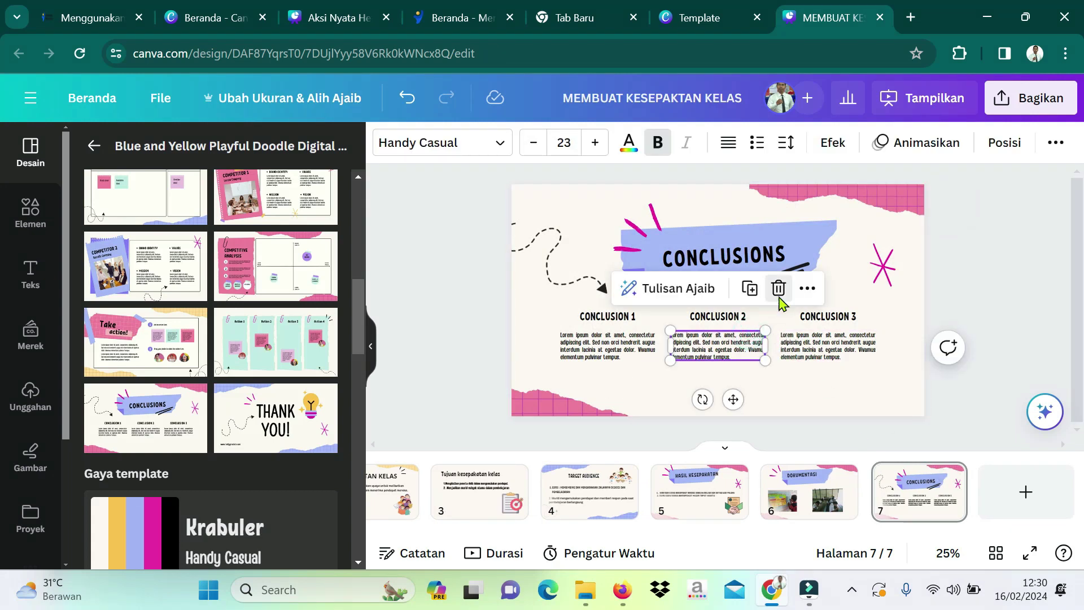
left_click(777, 288)
left_click(810, 333)
left_click(888, 289)
left_click(853, 316)
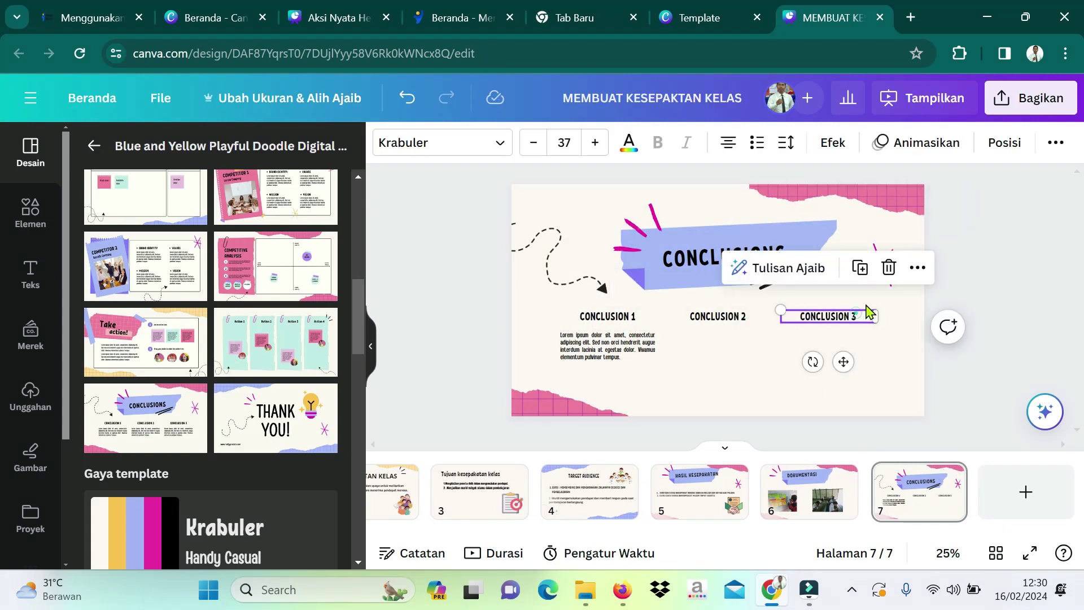
left_click(889, 268)
left_click(710, 312)
left_click(779, 270)
left_click(644, 349)
left_click(668, 289)
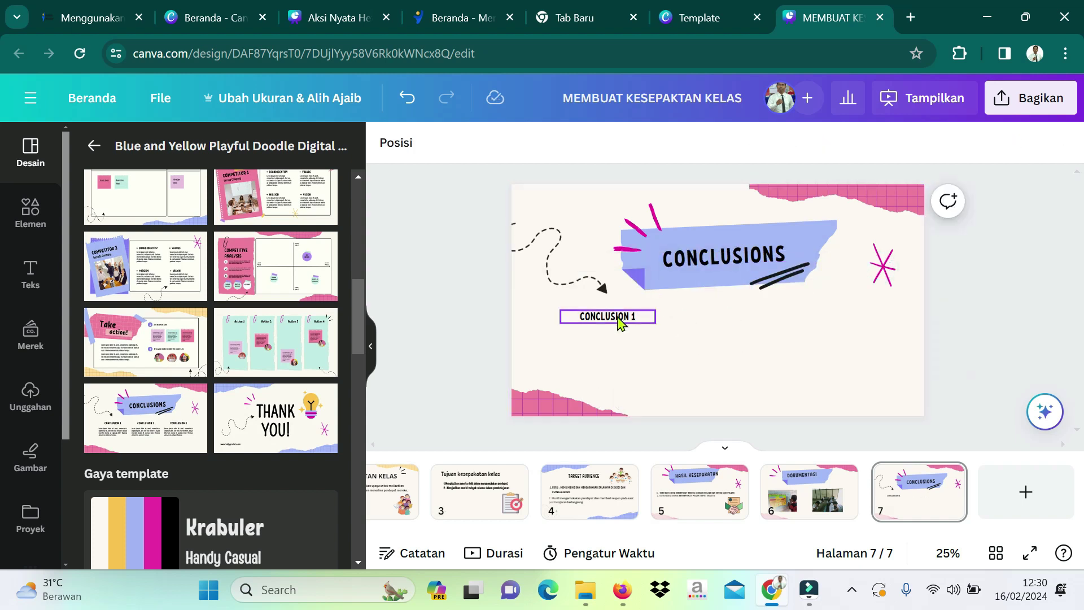
Delete page 7's CONCLUSION 1 heading and dashed arrow, moving the pink strokes to the page's upper-left corner.
left_click(619, 317)
left_click(668, 268)
left_click(579, 277)
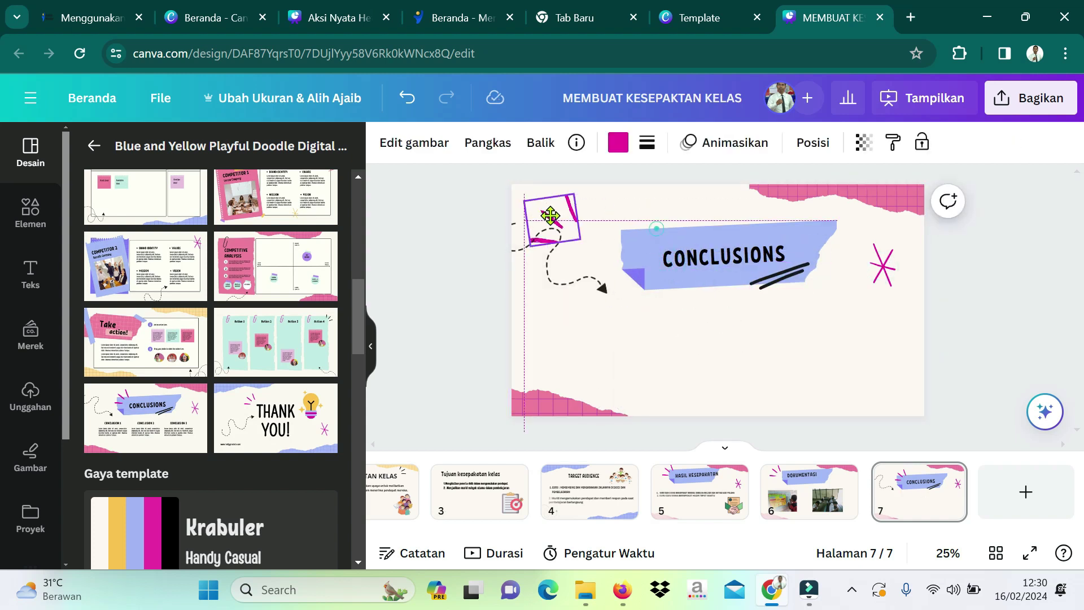
left_click(581, 282)
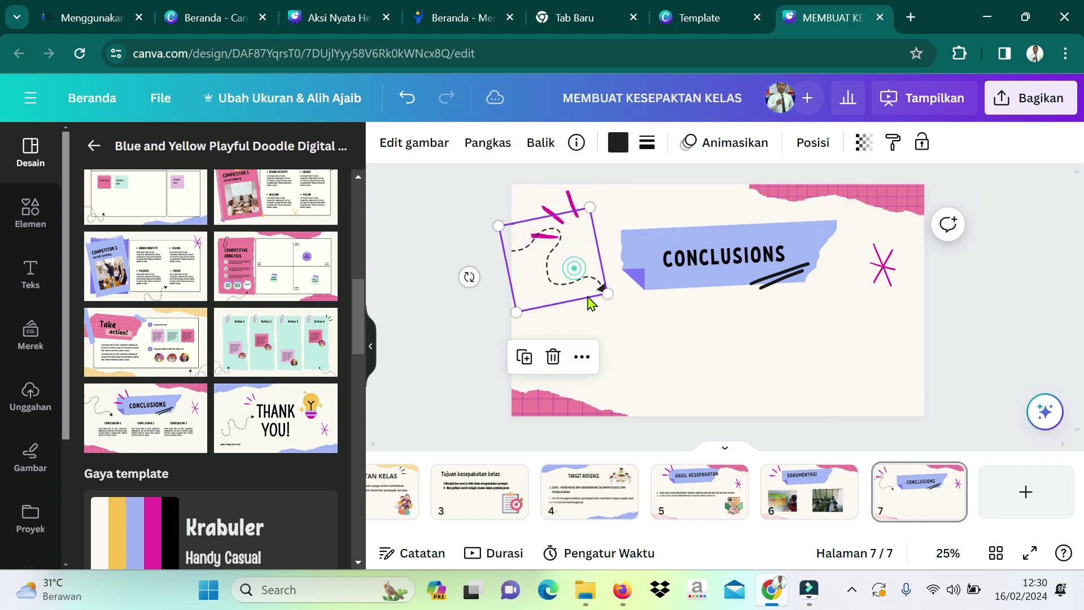
left_click(552, 358)
Replace the CONCLUSIONS title on page 7 with "UMPAN BALIK".
left_click(691, 265)
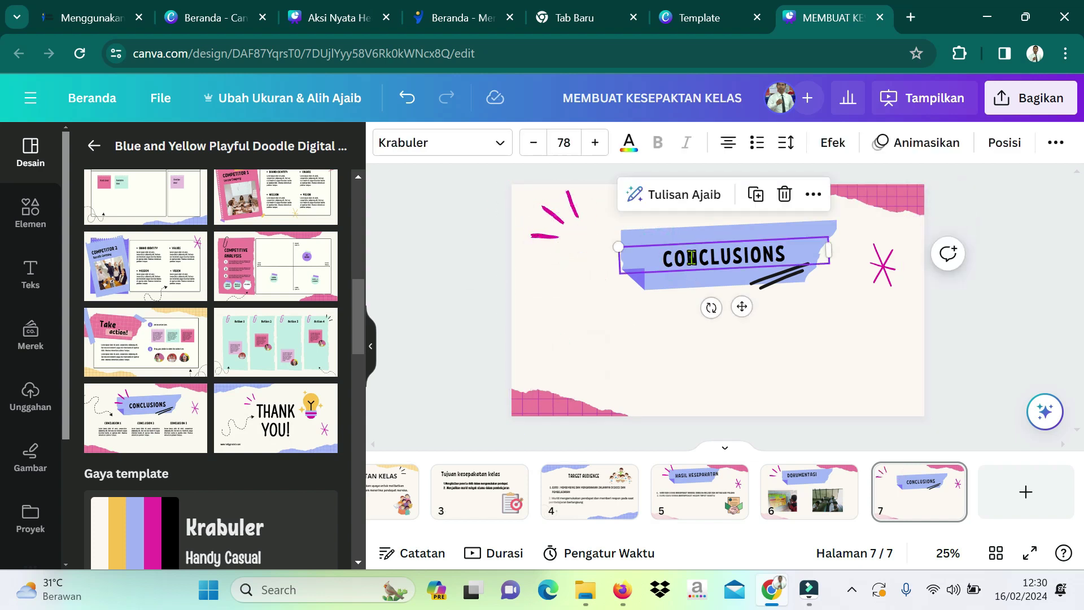
double_click(685, 264)
type("UMPANBA")
key("BackSpace")
key("BackSpace")
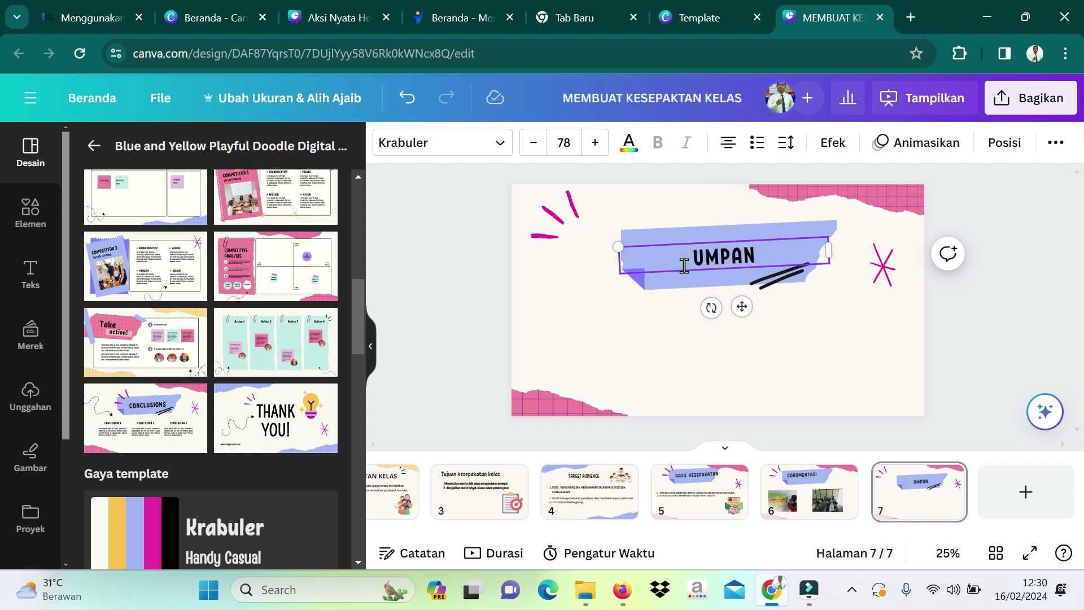
type("BALIK")
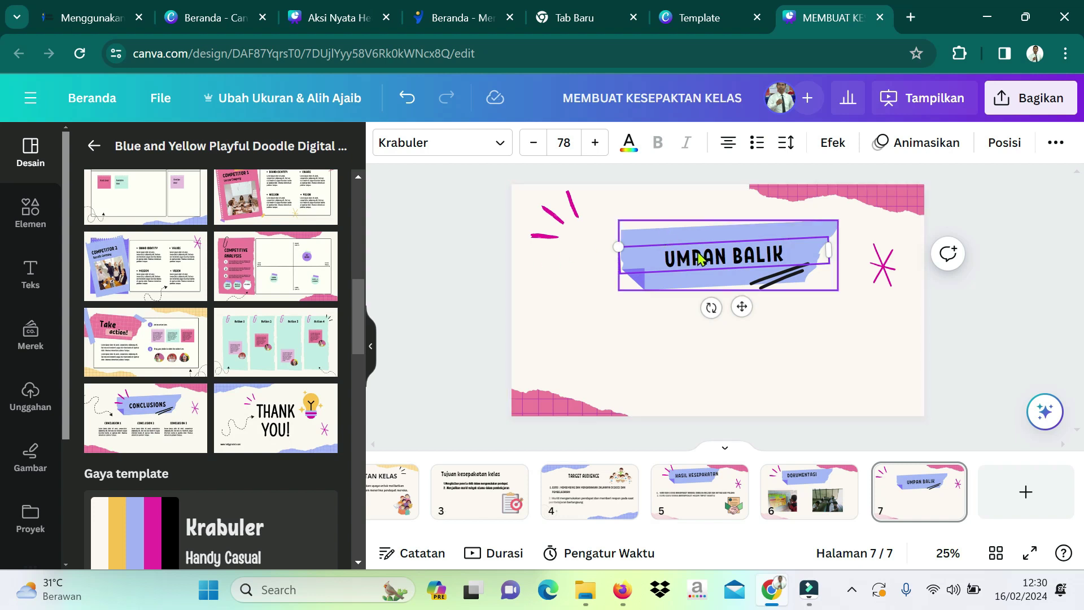
left_click(757, 361)
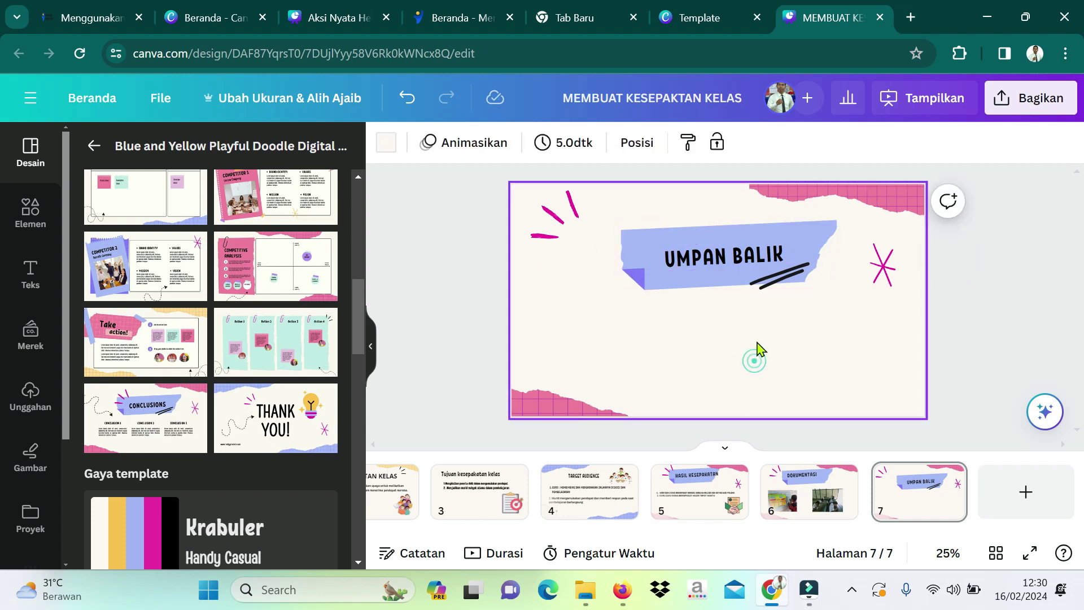
Shift the blue title banner and the UMPAN BALIK text slightly up and left on page 7.
left_click(632, 248)
left_click_drag(632, 240, 596, 224)
left_click_drag(701, 257, 669, 242)
left_click(713, 260)
Delete the black underline strokes and the pink star from page 7.
left_click(796, 275)
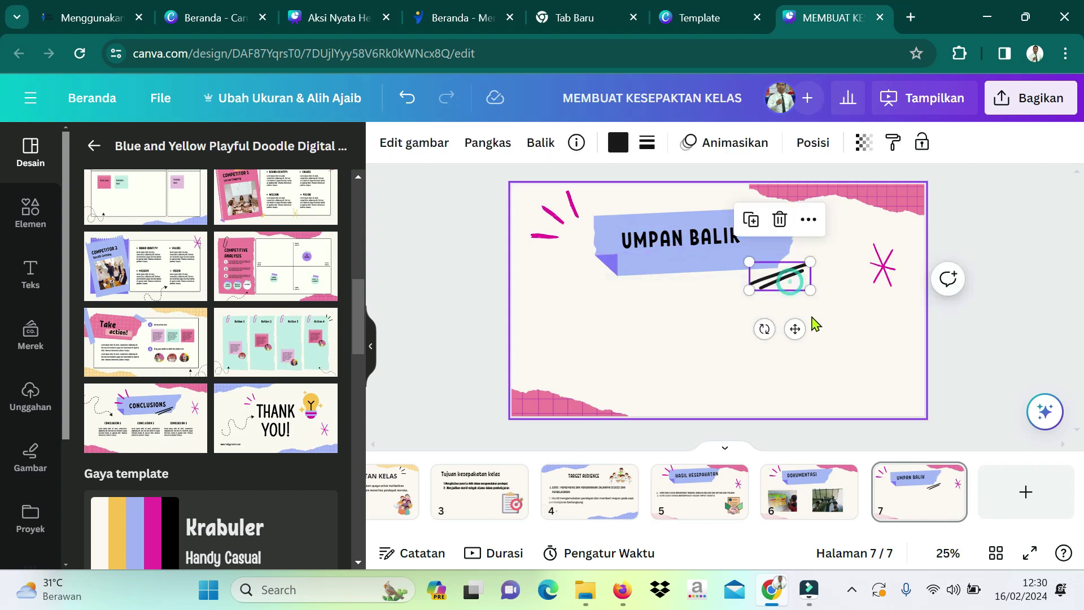
left_click(781, 224)
left_click(884, 267)
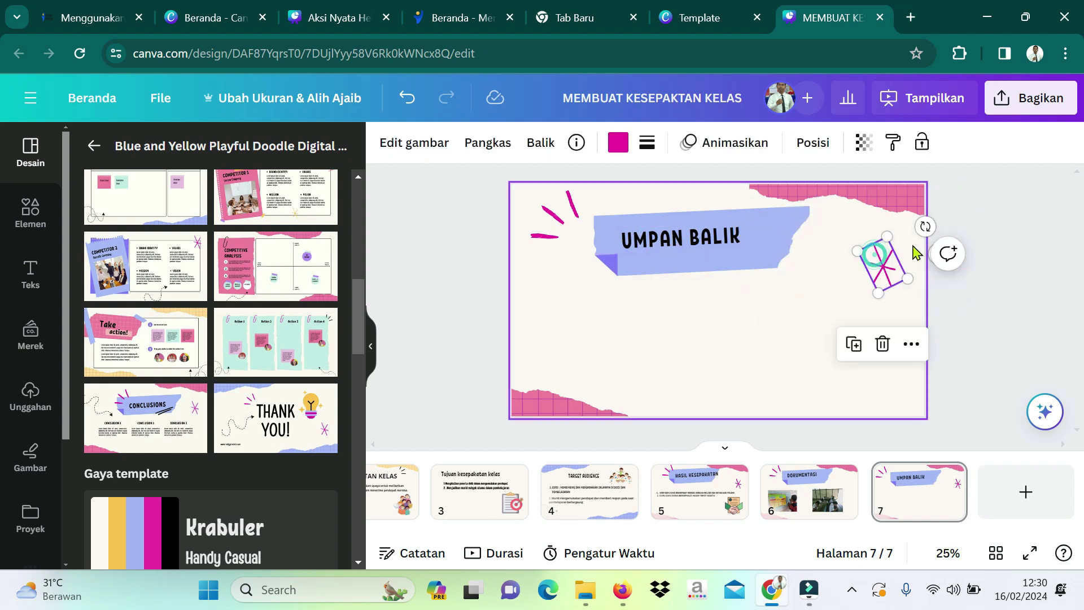
left_click(884, 346)
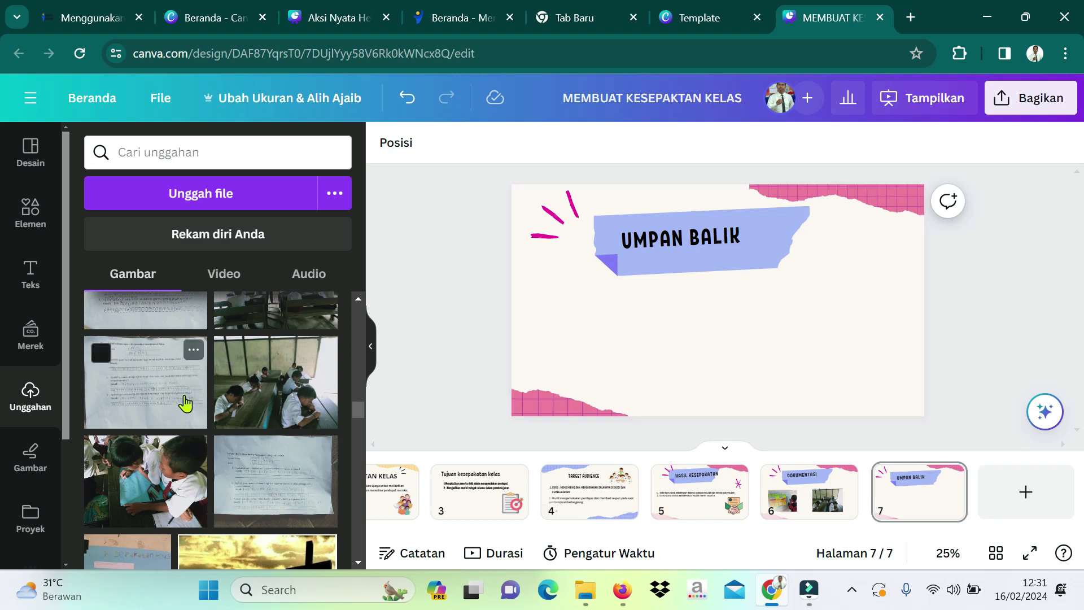
Add two uploaded photos of handwritten feedback forms to page 7, side by side below the title banner.
left_click(150, 385)
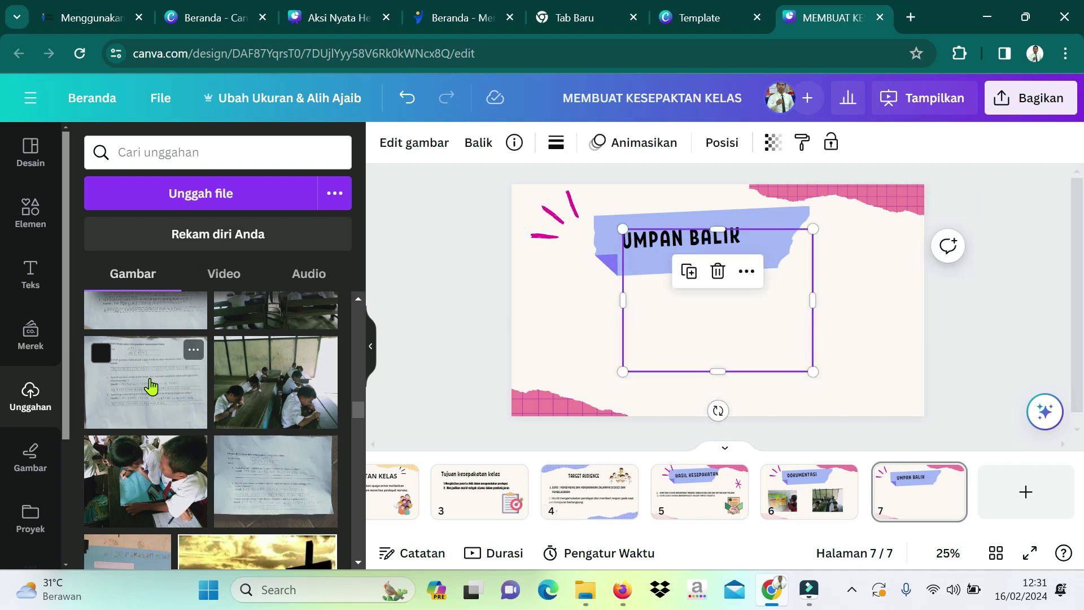
left_click_drag(764, 341, 661, 377)
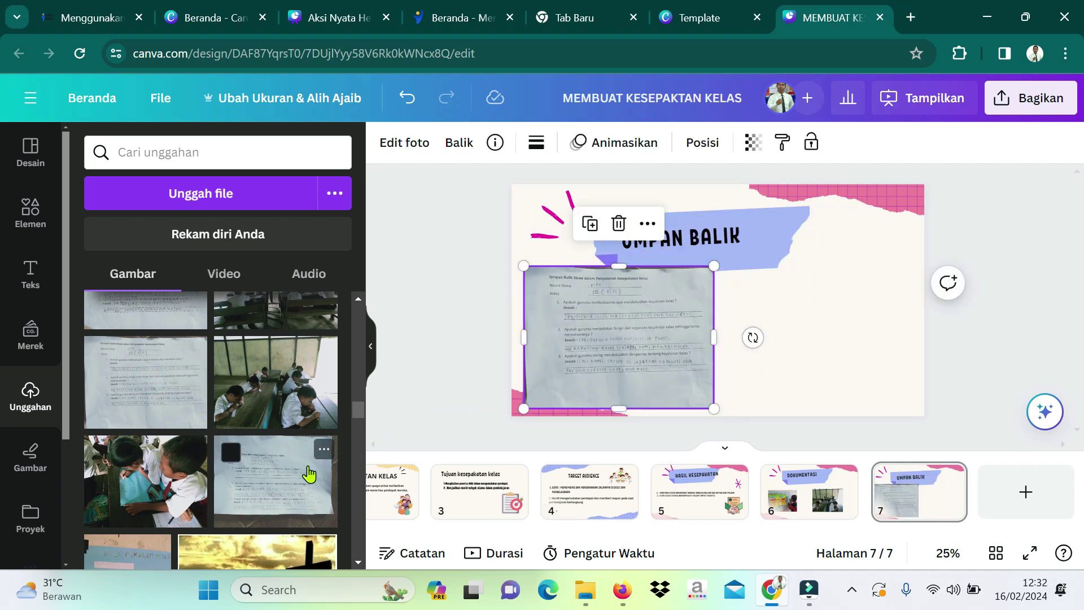
left_click(298, 475)
left_click_drag(736, 333, 835, 373)
Shrink the feedback-form photos and add a third uploaded form photo at a similar size, right of the other two.
left_click(674, 359)
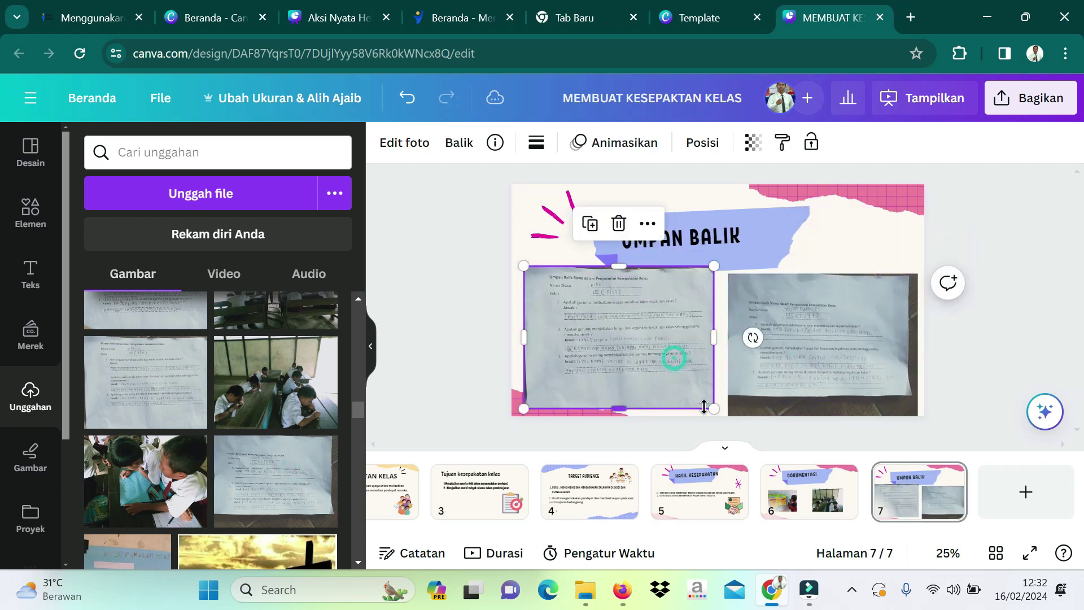
left_click_drag(707, 407, 631, 382)
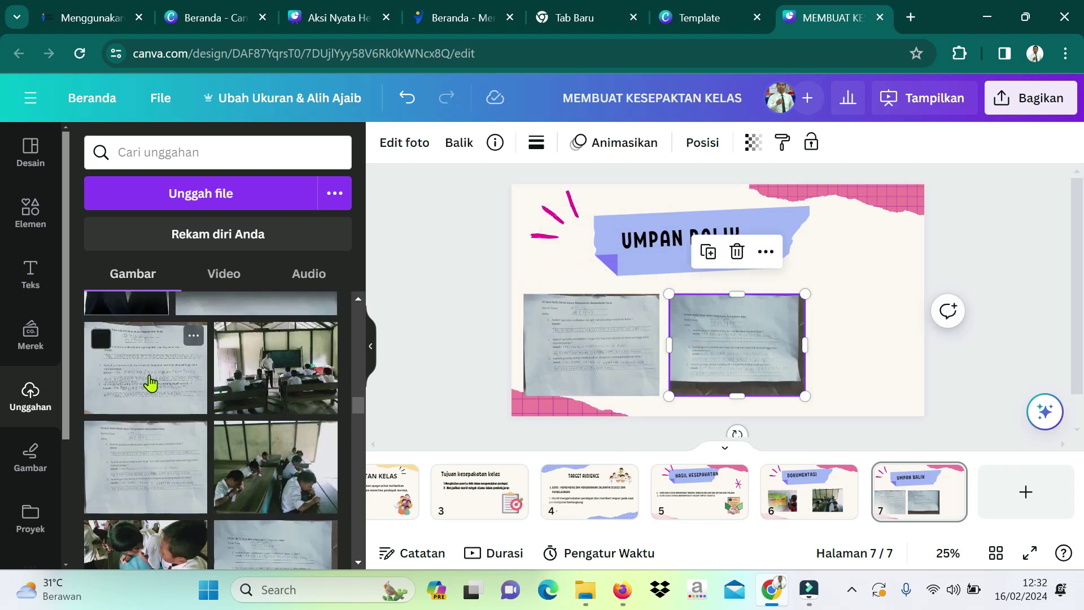
left_click(150, 383)
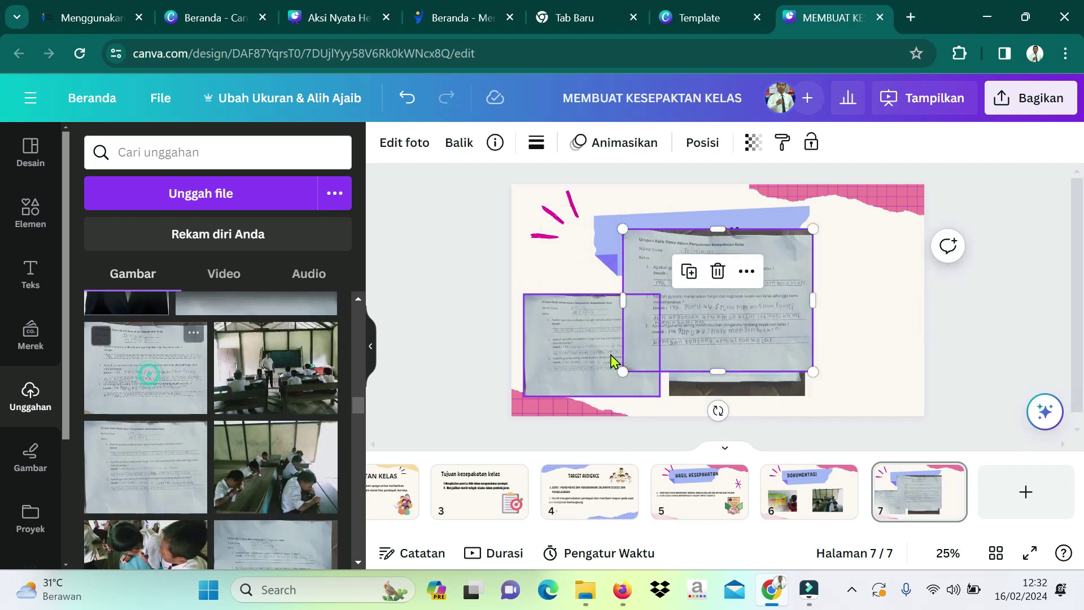
left_click_drag(621, 231, 819, 343)
left_click_drag(711, 339, 676, 343)
Resize and reposition the three feedback-form photos into a row of similar-sized, non-overlapping images below the title banner.
left_click(624, 338)
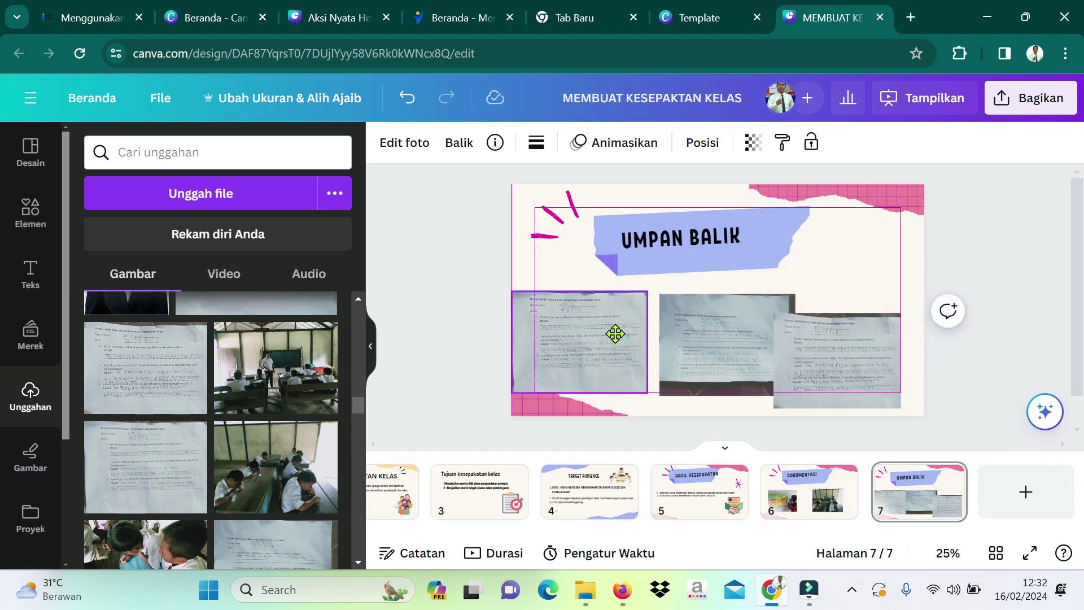
left_click_drag(647, 391, 630, 380)
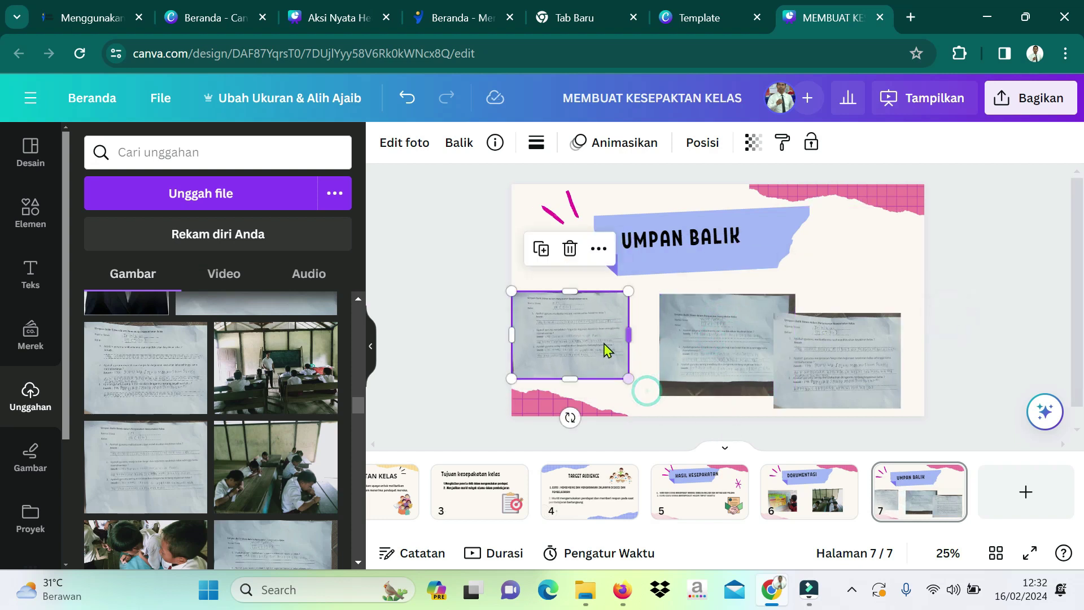
left_click_drag(597, 337, 602, 339)
left_click(687, 351)
left_click_drag(688, 351, 671, 344)
left_click_drag(646, 284, 653, 294)
left_click_drag(680, 329, 666, 316)
left_click_drag(798, 380, 802, 361)
left_click(719, 359)
left_click_drag(719, 358, 722, 345)
left_click(871, 252)
left_click_drag(845, 317, 845, 308)
left_click(868, 249)
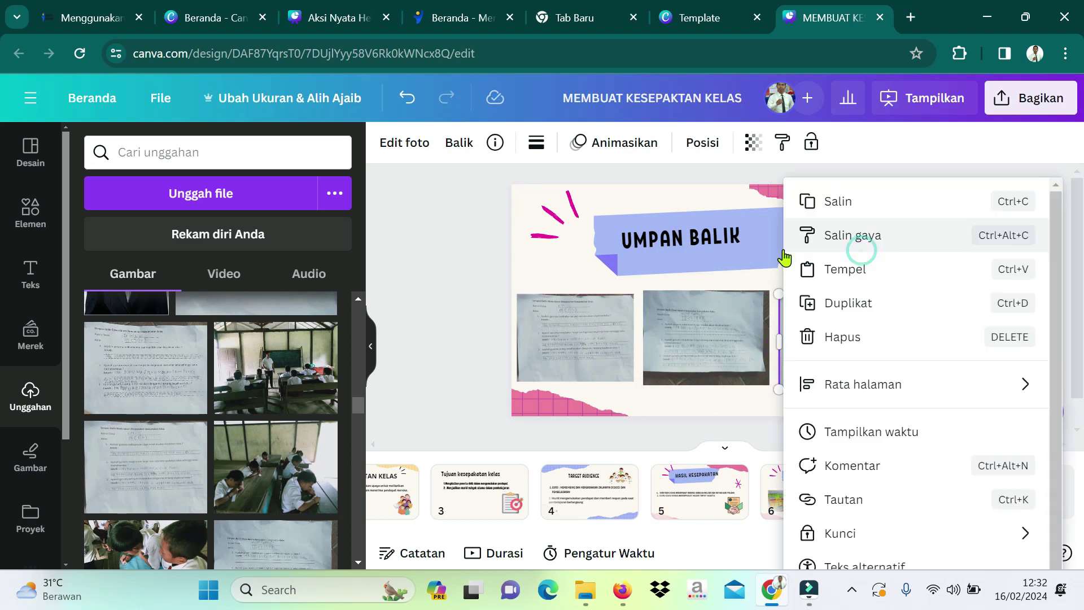
left_click(542, 253)
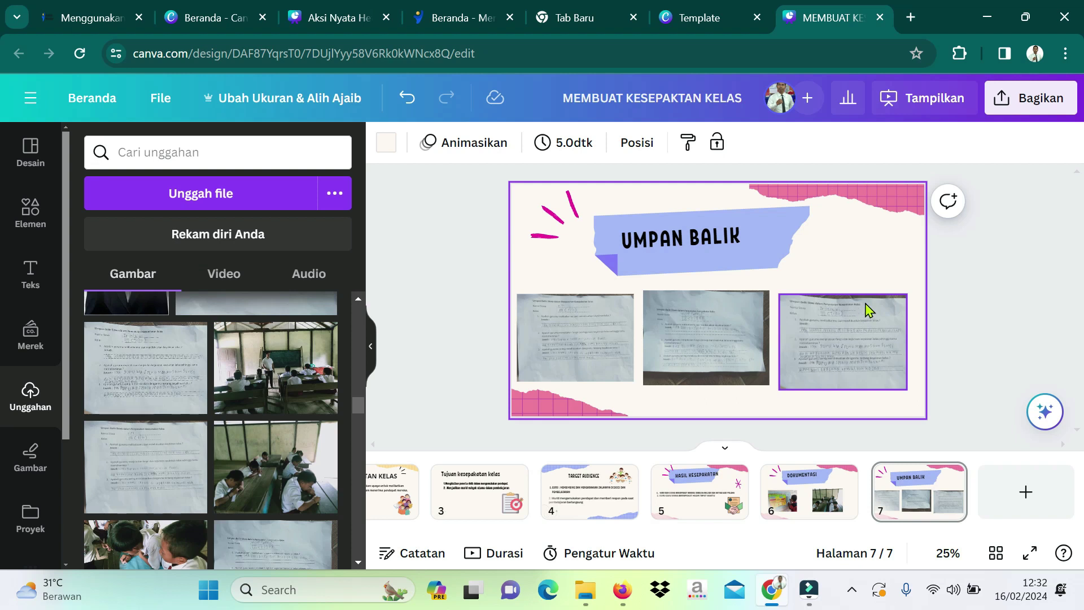
left_click(819, 504)
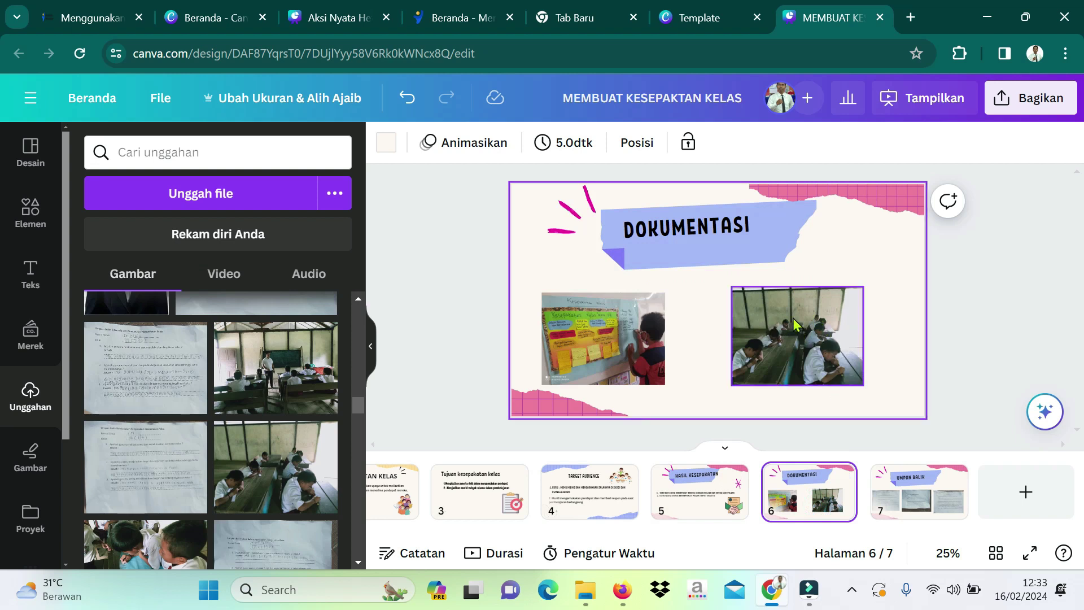
left_click(939, 505)
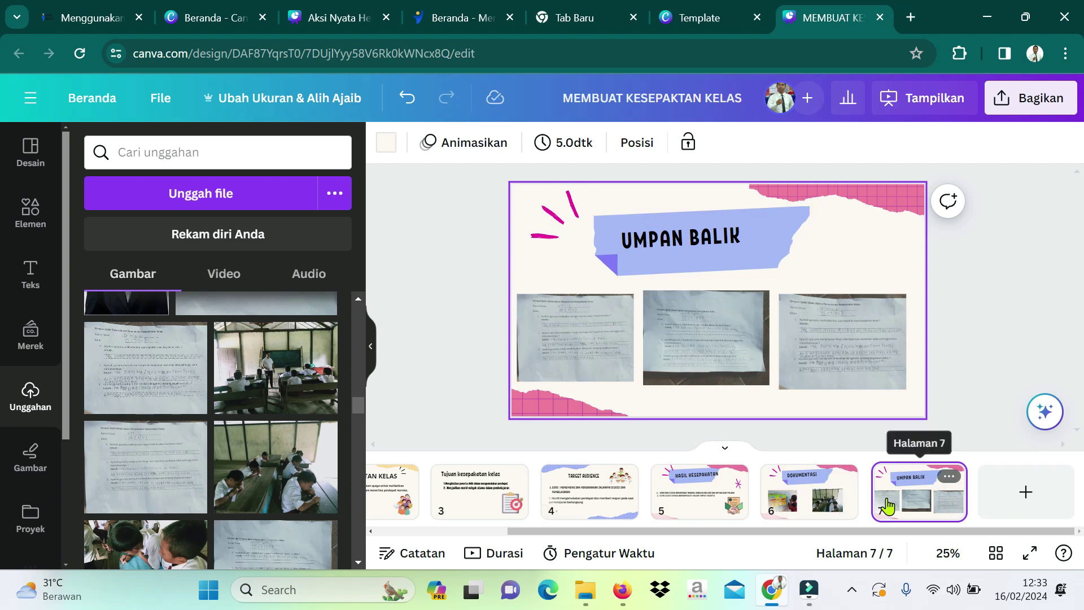
left_click(846, 508)
left_click(892, 501)
Duplicate the cover page and move the copy between the DOKUMENTASI and UMPAN BALIK pages.
left_click_drag(848, 537, 923, 548)
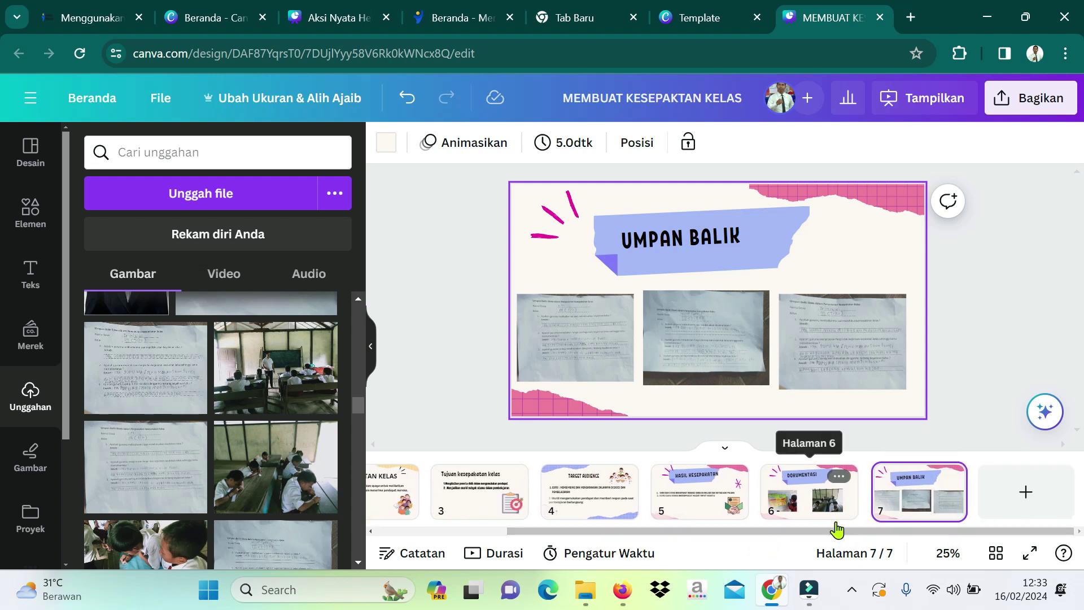
left_click_drag(839, 532, 608, 545)
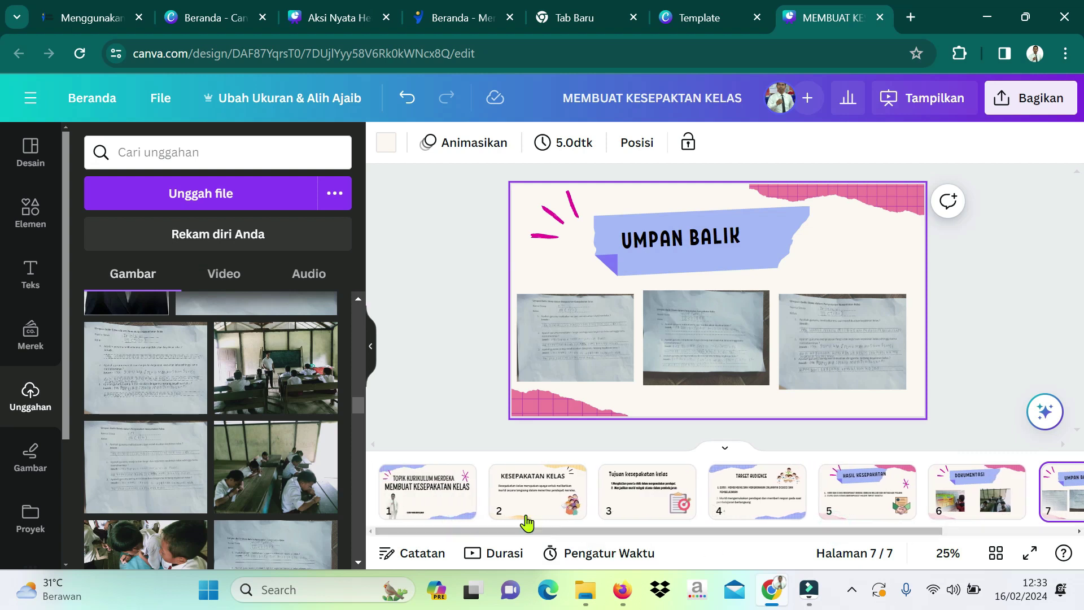
left_click(442, 504)
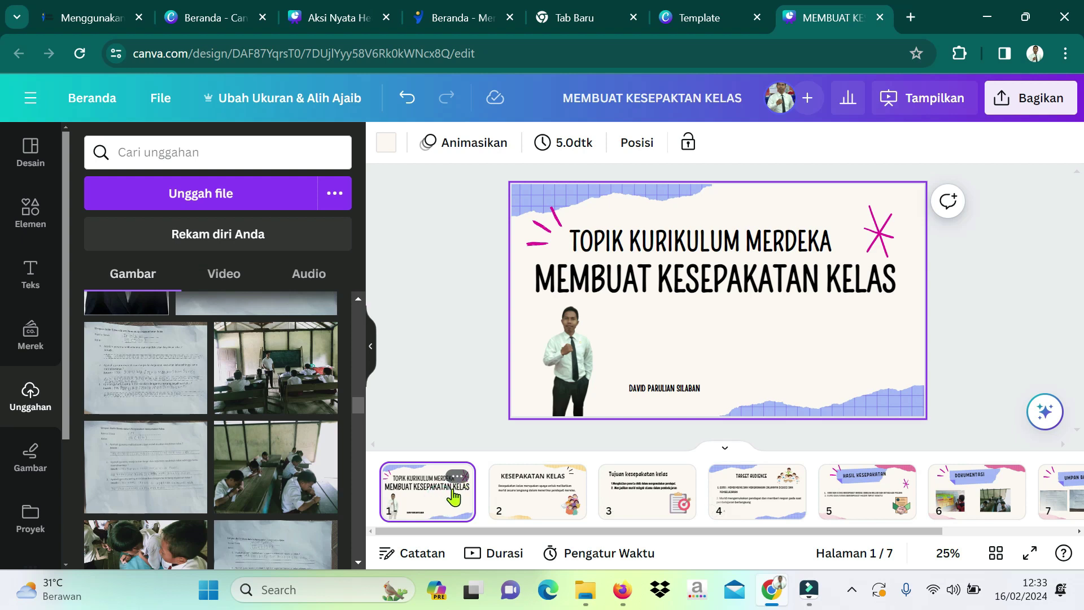
left_click(457, 477)
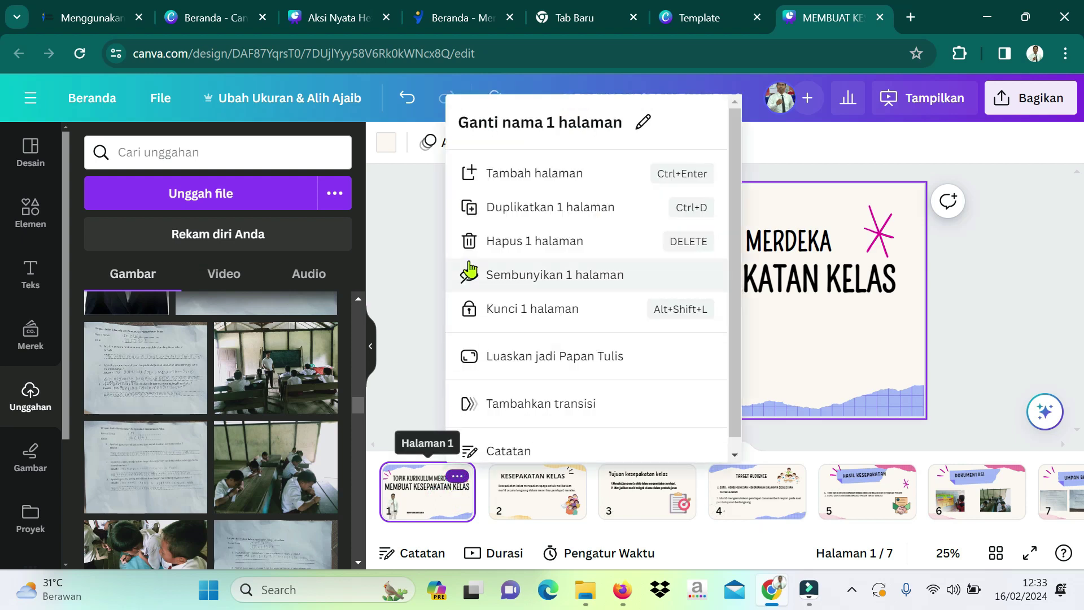
left_click(549, 219)
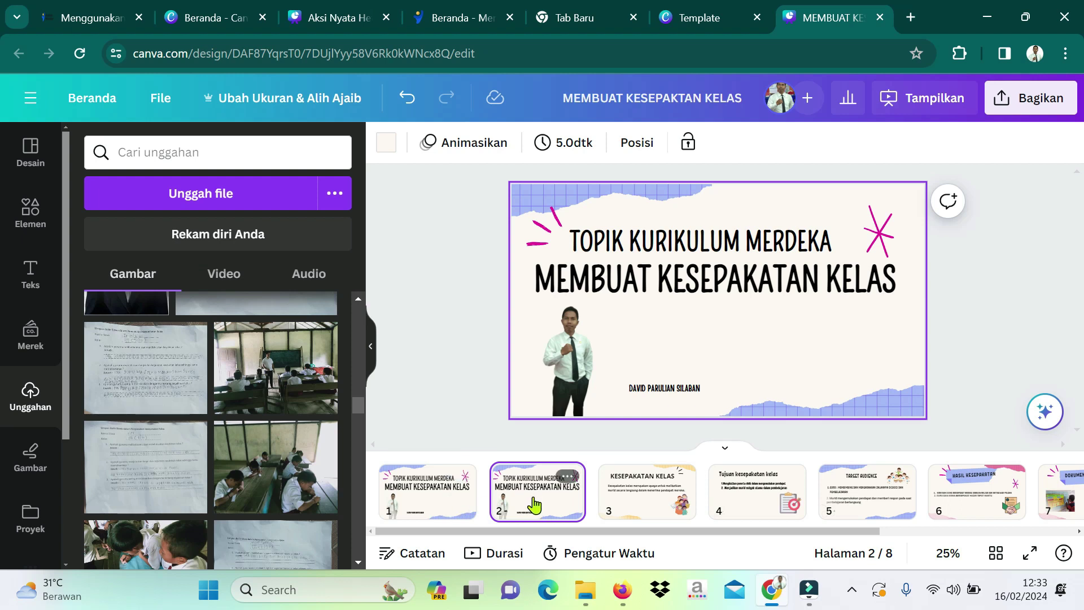
scroll(533, 528, "right", 5)
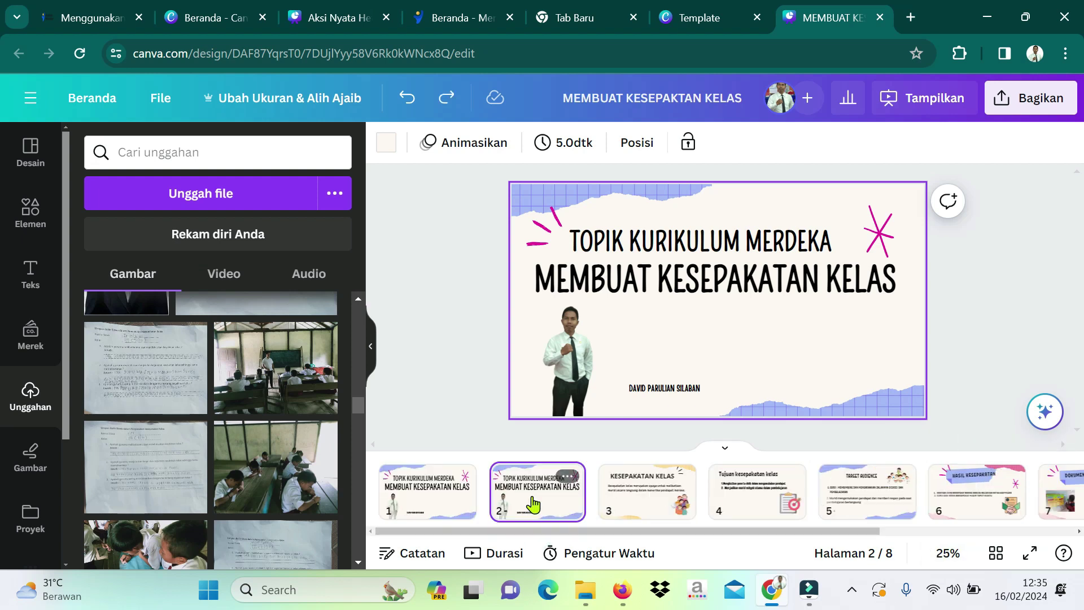
left_click_drag(532, 502, 863, 508)
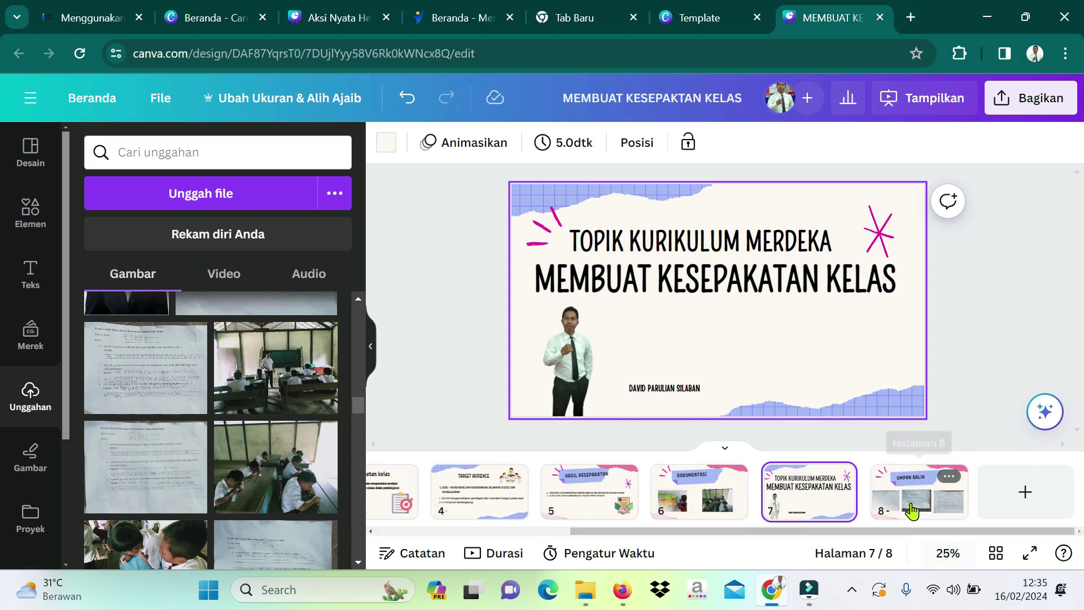
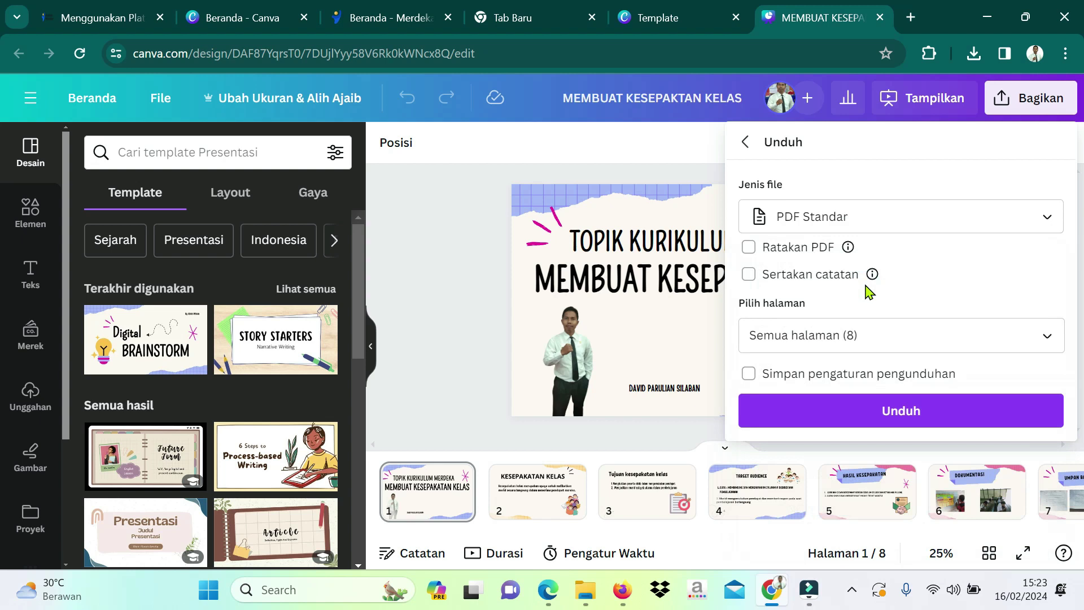
Download all 8 pages as a standard PDF, and open the downloaded file to look through its pages.
left_click(924, 410)
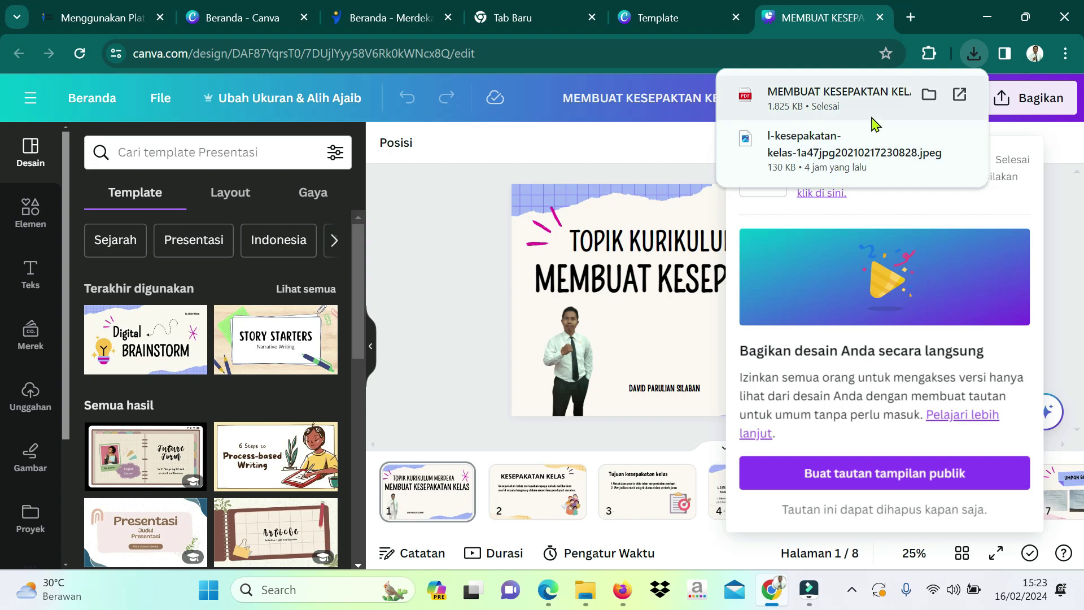
left_click(867, 114)
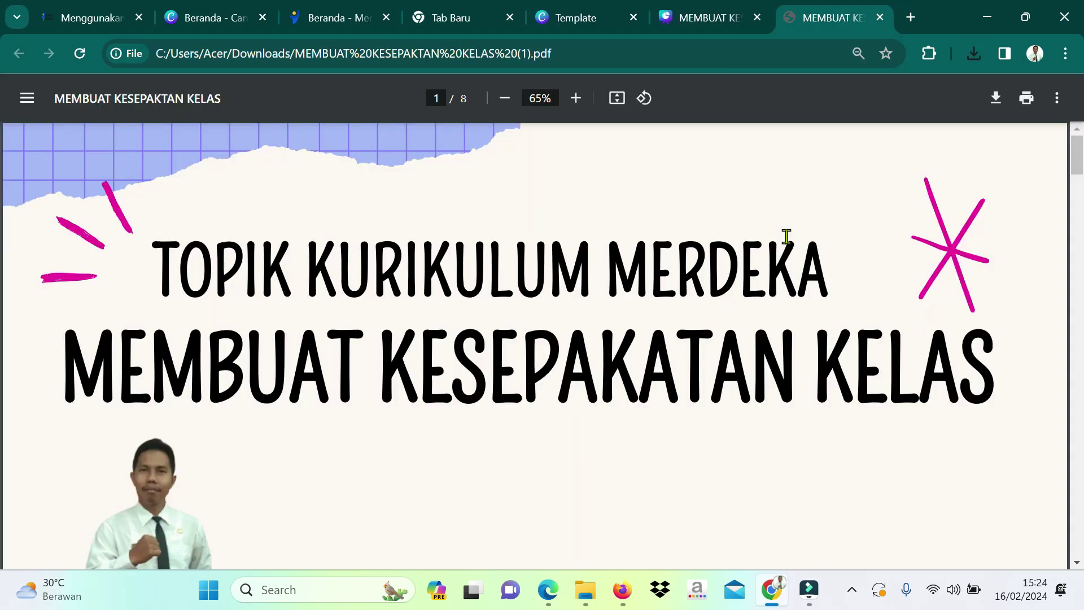
scroll(786, 237, "down", 2)
scroll(786, 236, "down", 15)
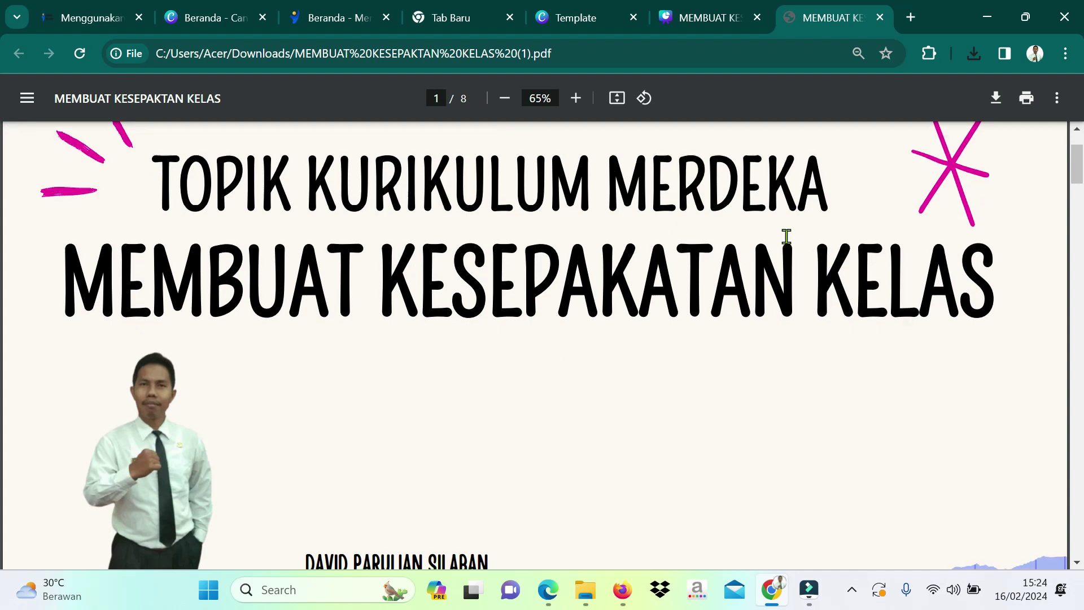
scroll(787, 237, "down", 8)
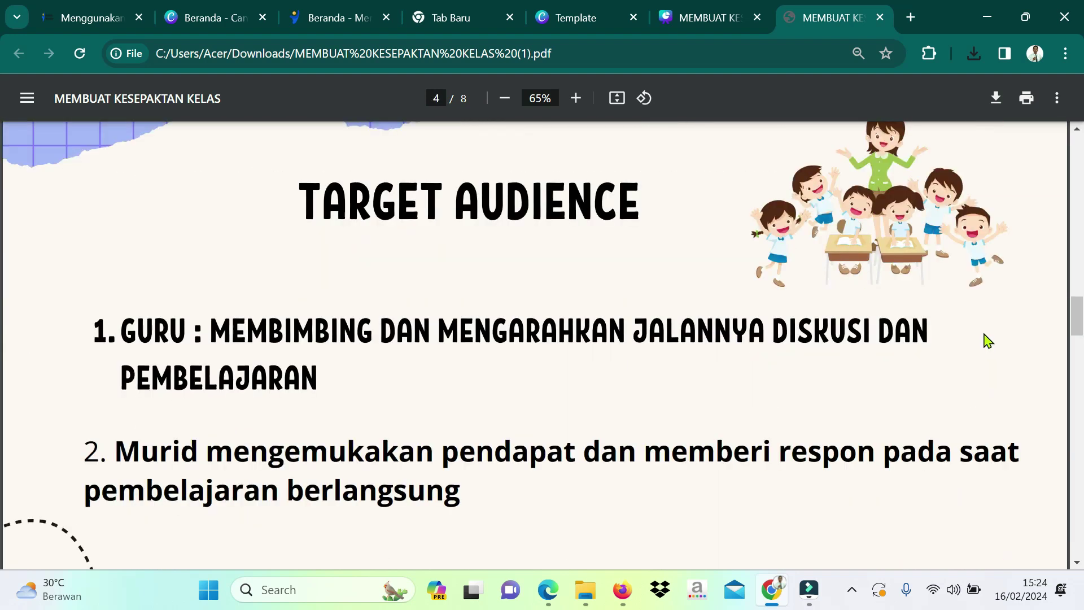
left_click_drag(1073, 318, 1082, 147)
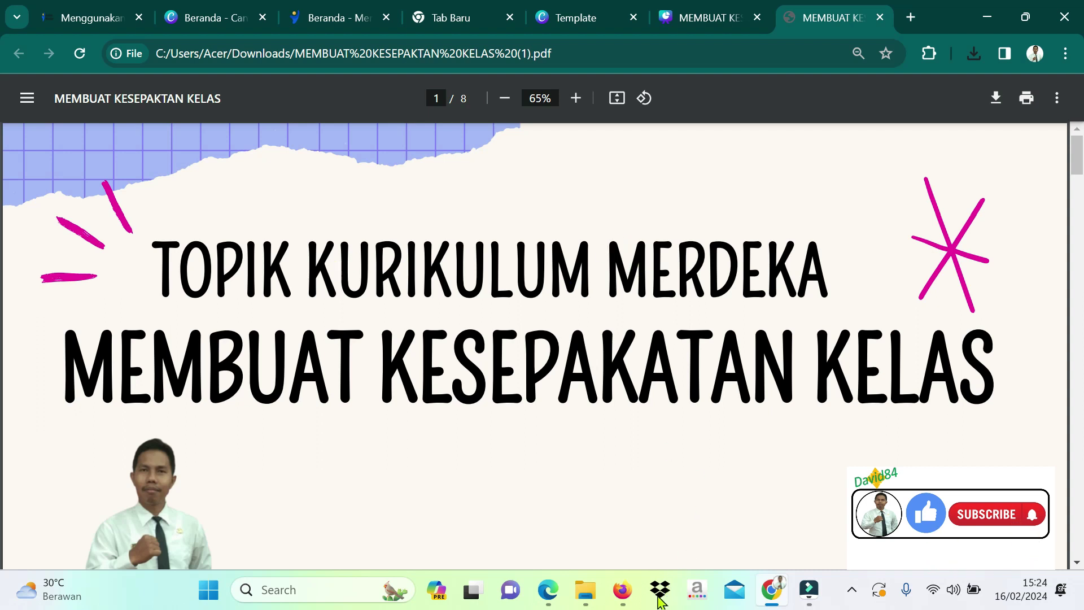
Switch to Firefox and open the Kurikulum Merdeka topic in the Pelatihan Mandiri topic list.
left_click(635, 602)
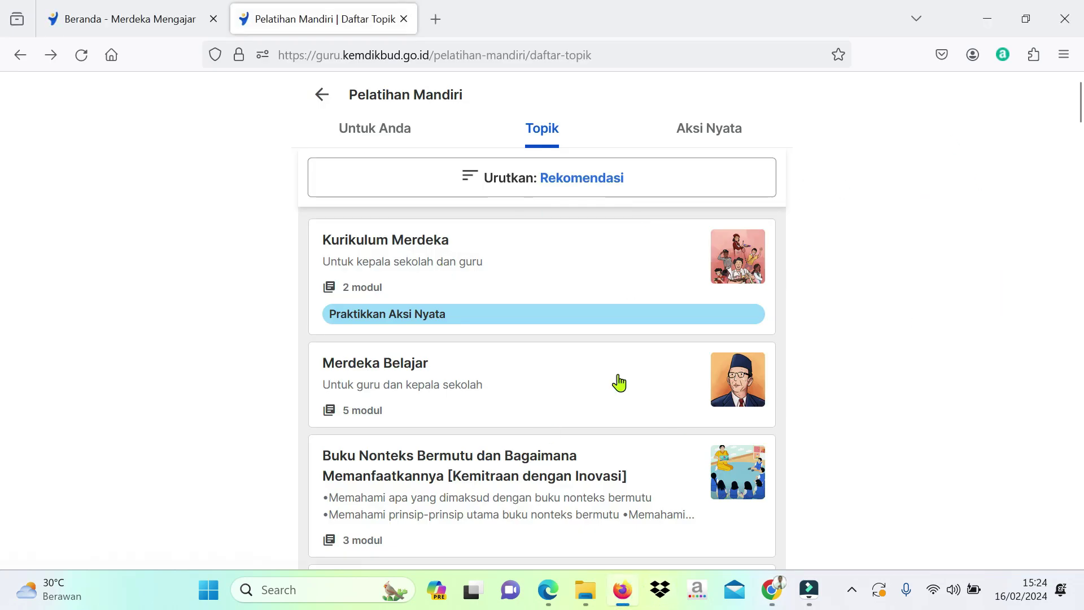
left_click(540, 276)
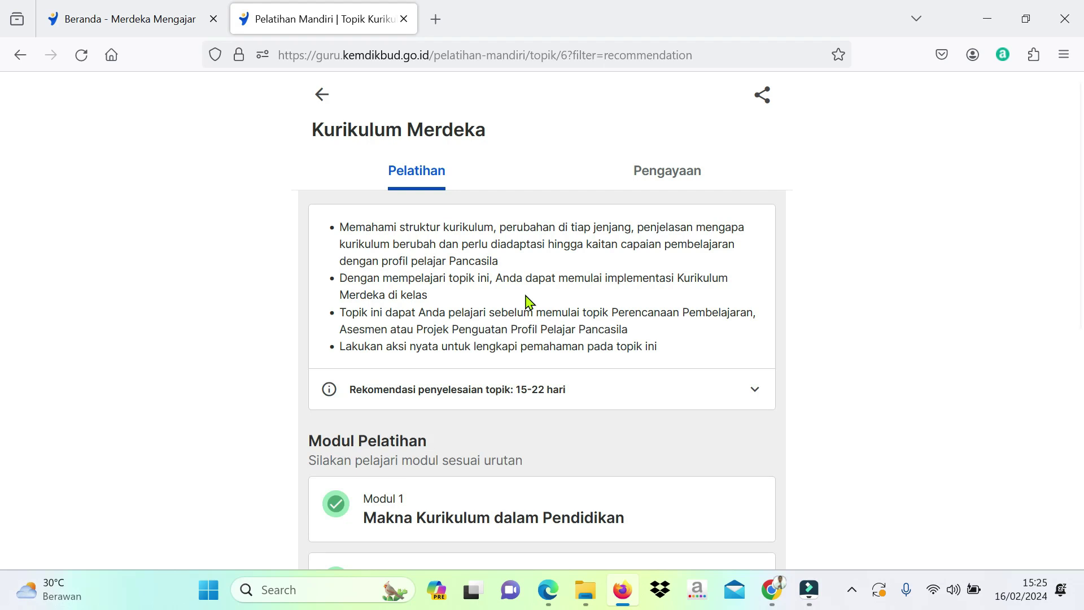
Open the submission form for the Kurikulum Merdeka Aksi Nyata and attach the PDF "MEMBUAT KESEPAKTAN KELAS (1)" from Downloads.
scroll(526, 302, "down", 2)
scroll(527, 302, "down", 9)
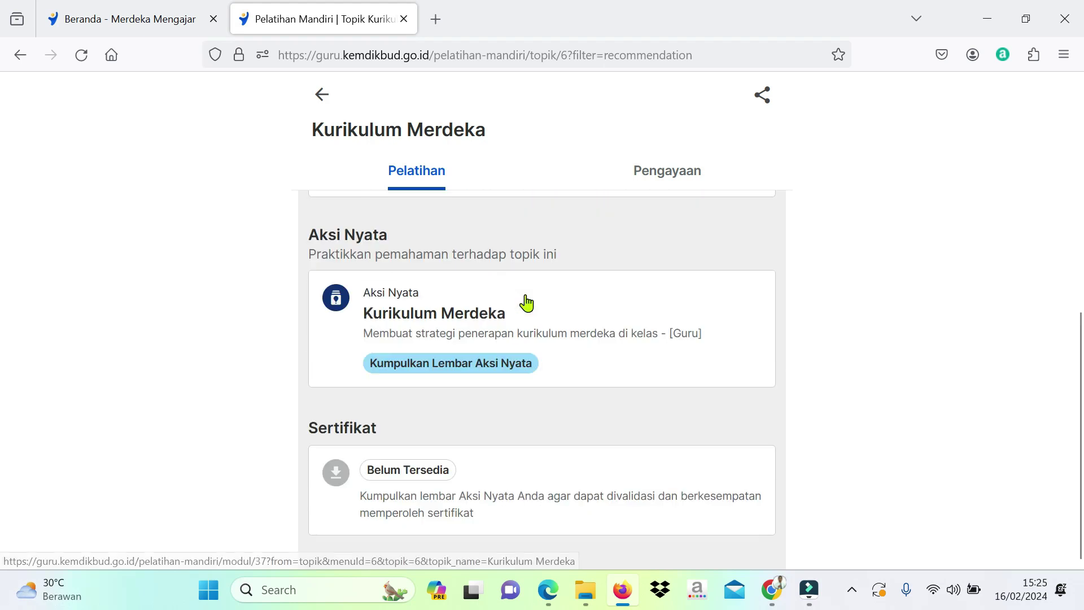
left_click(481, 364)
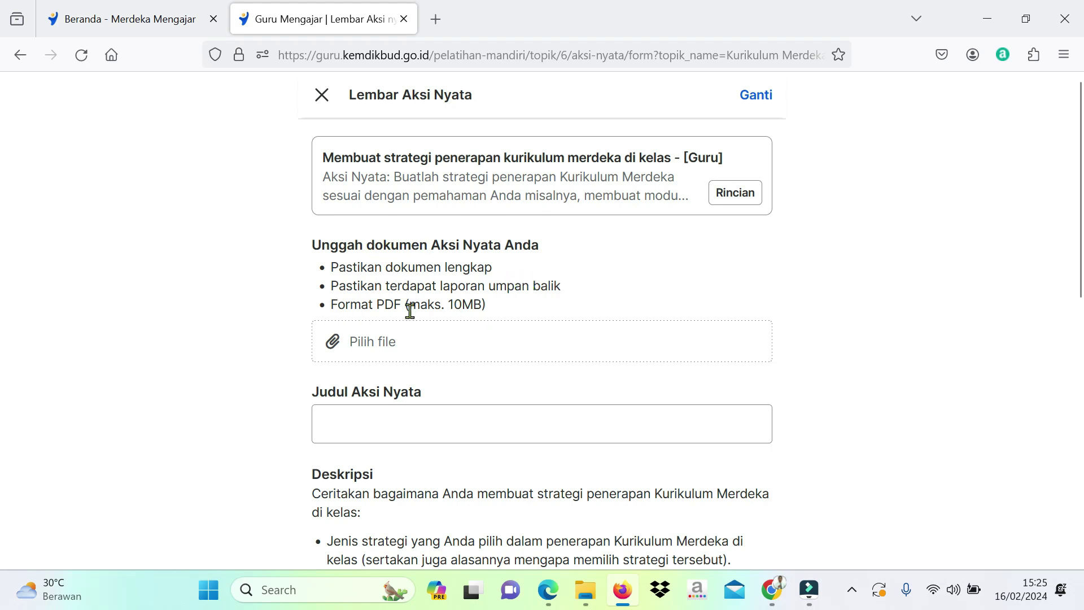
left_click(369, 345)
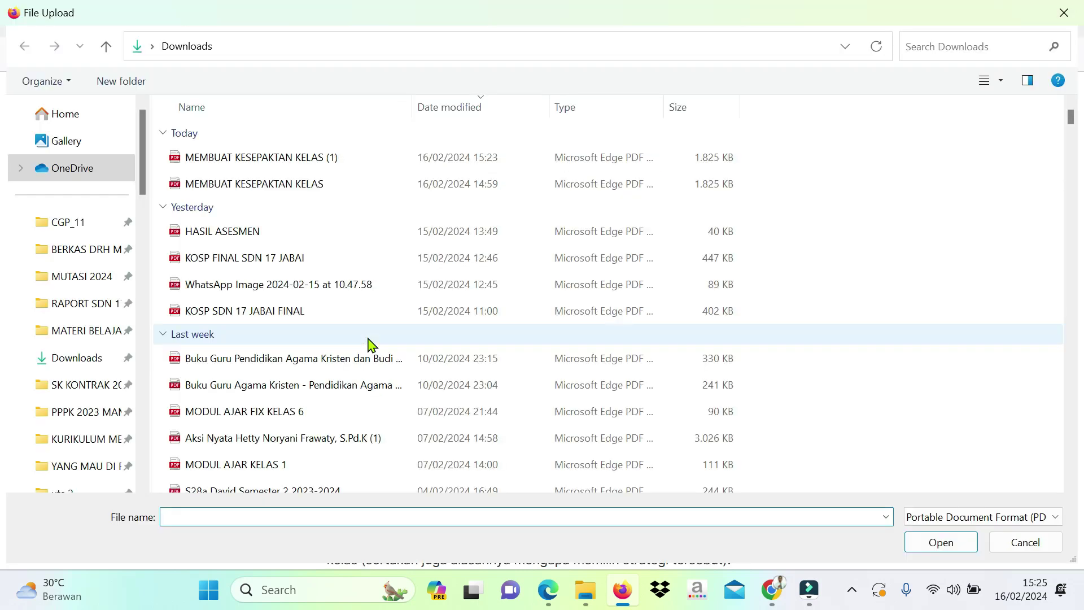
left_click(337, 168)
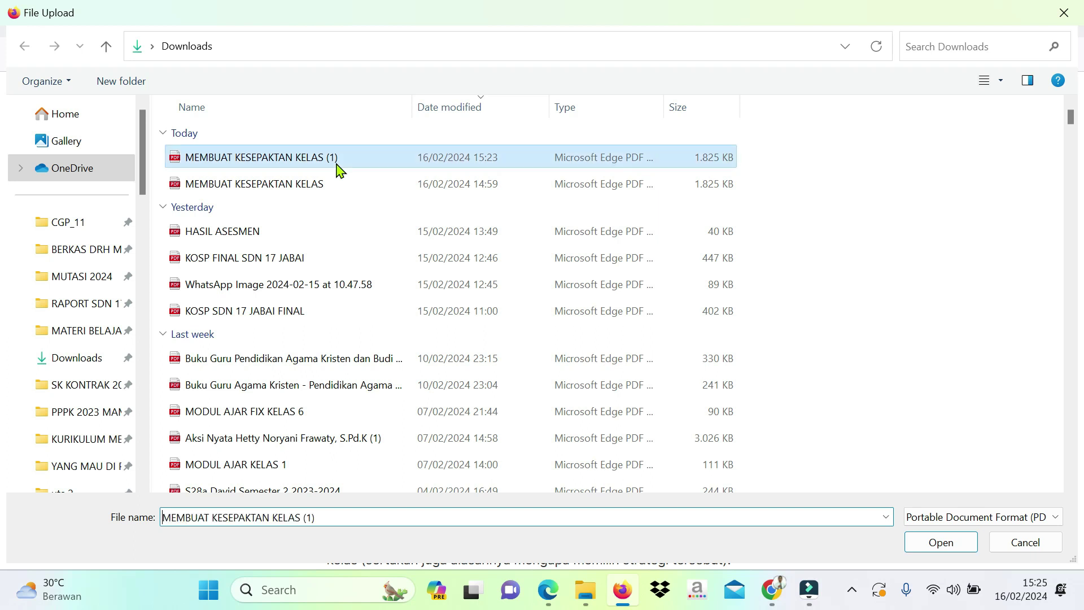
left_click(934, 550)
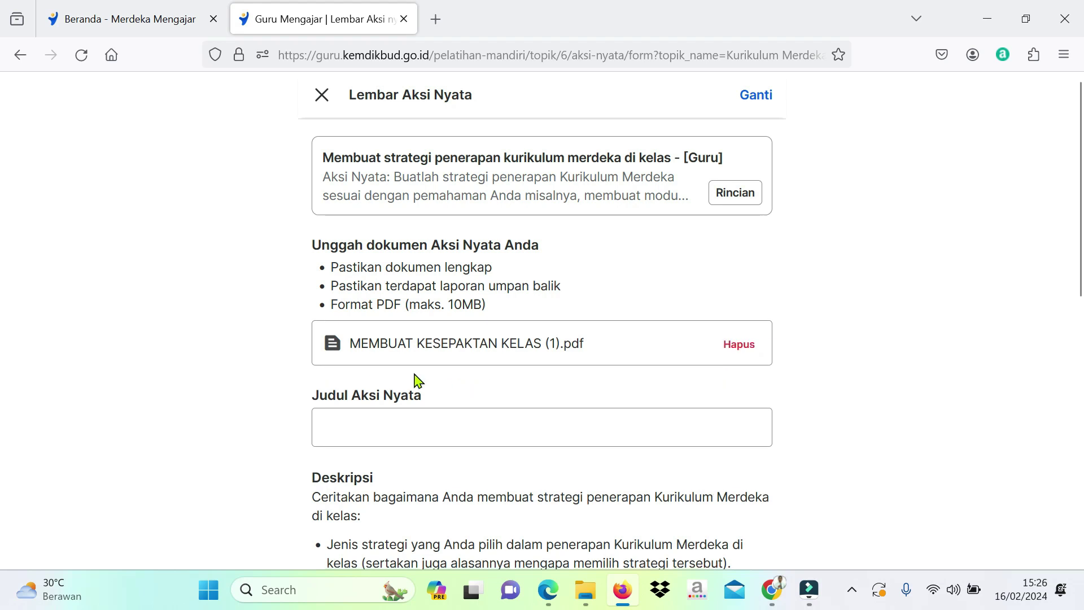
Enter "MEMBUAT KESEPAKATAN KELAS" as the Aksi Nyata title.
left_click(415, 433)
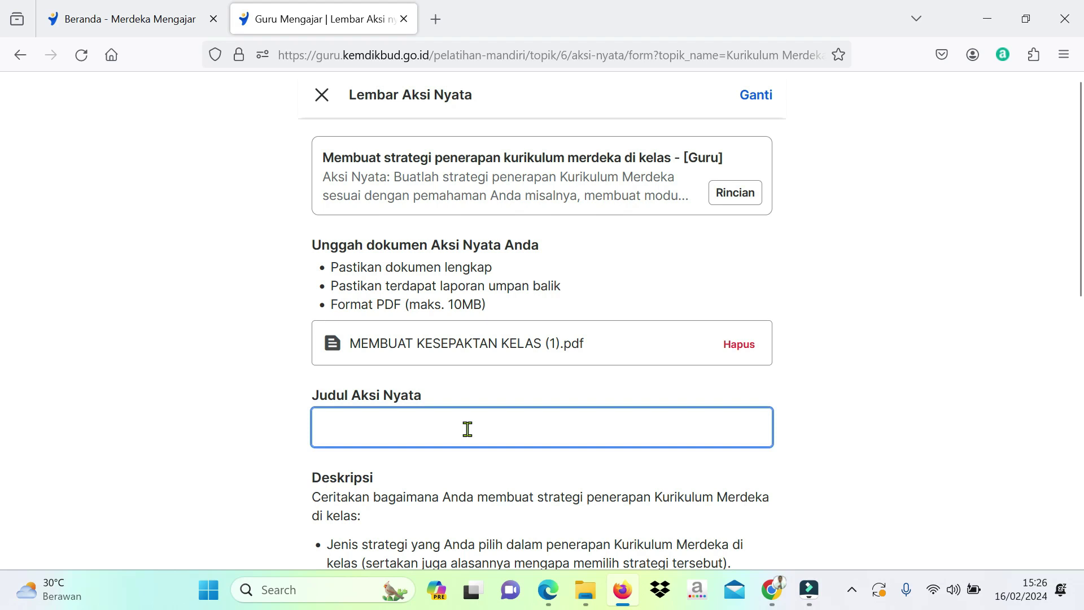
type("Me")
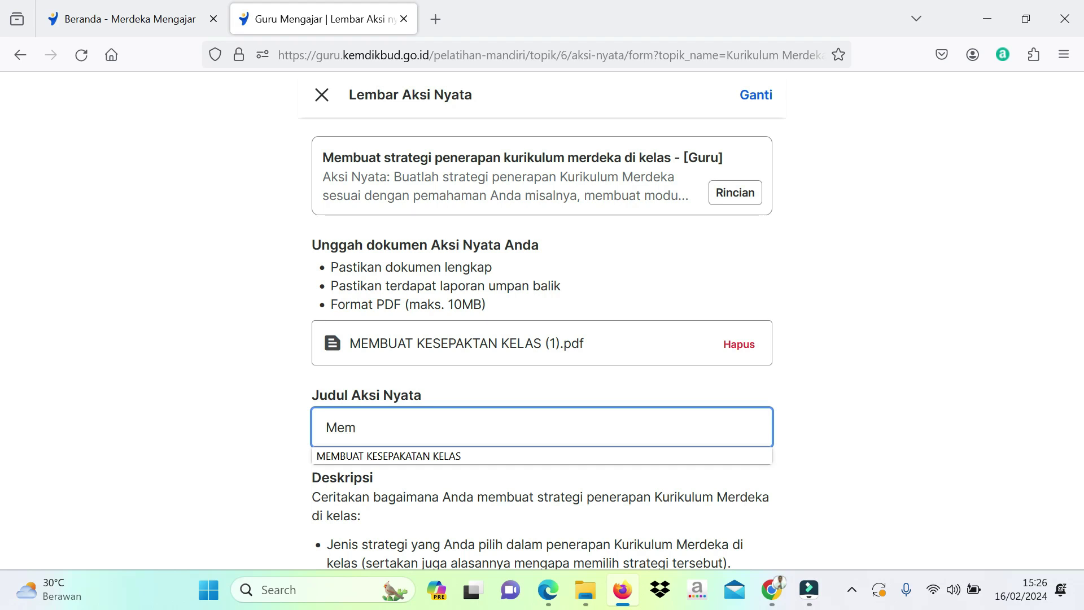
type("m")
left_click(446, 455)
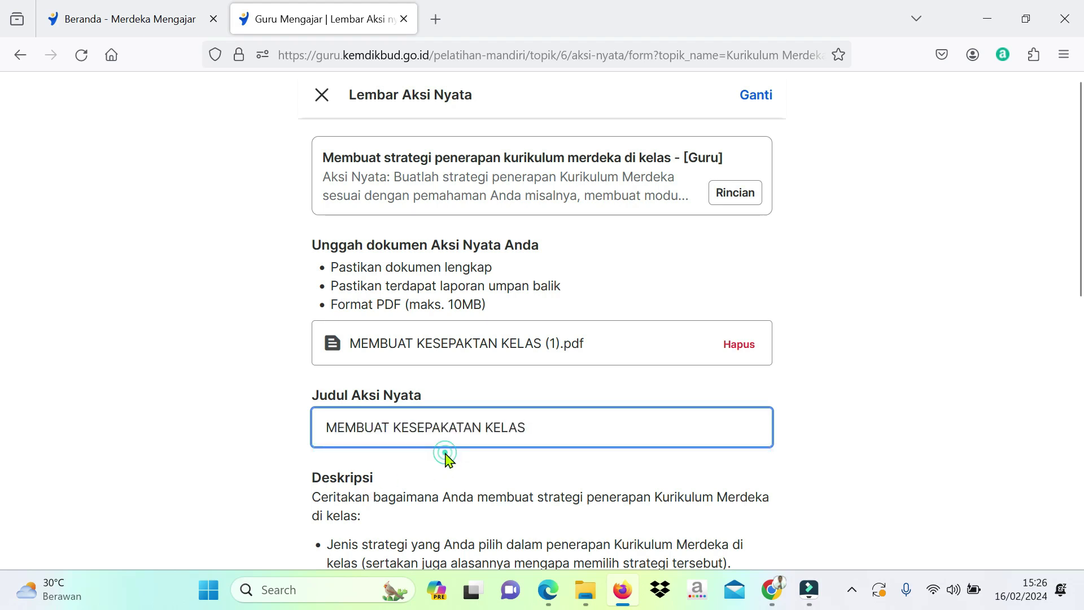
Begin the Deskripsi answer with "Jenis strategi yang saya pilih yaitu membuat kesepakatan kelas".
scroll(448, 451, "down", 3)
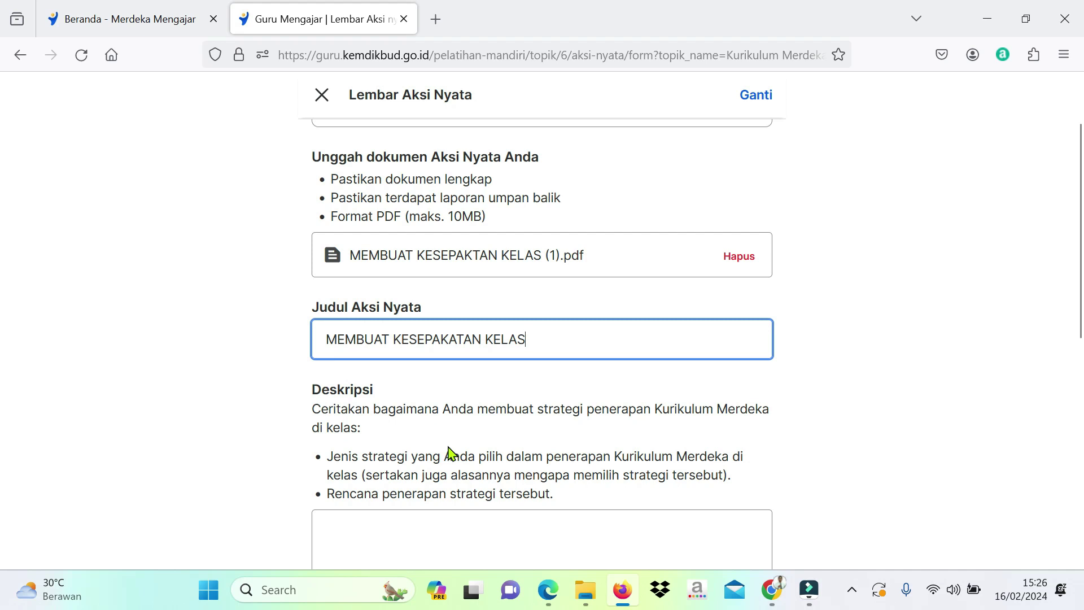
scroll(448, 405, "down", 3)
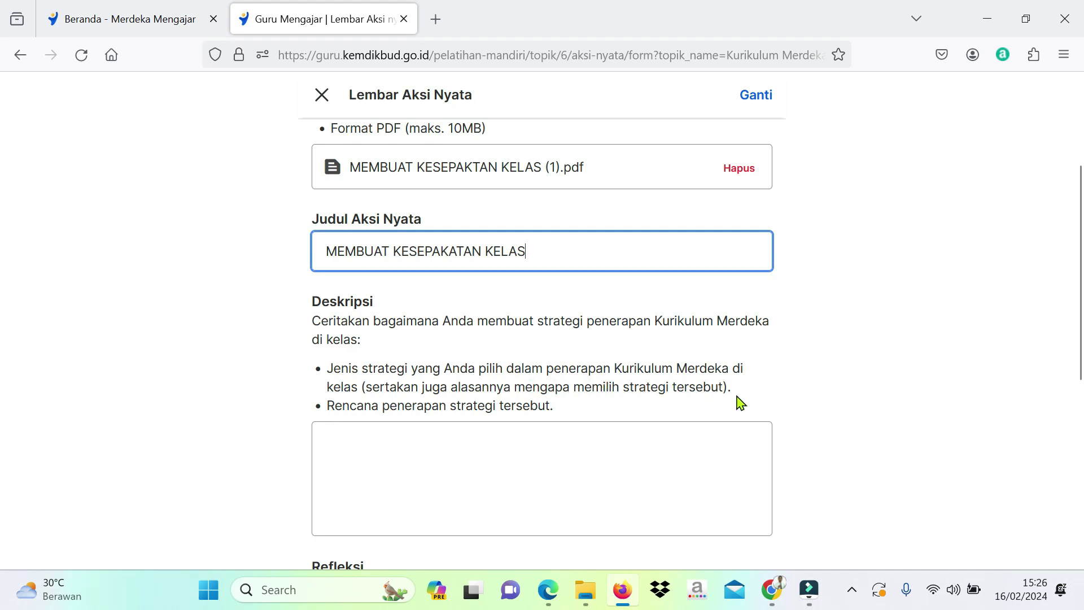
left_click(415, 437)
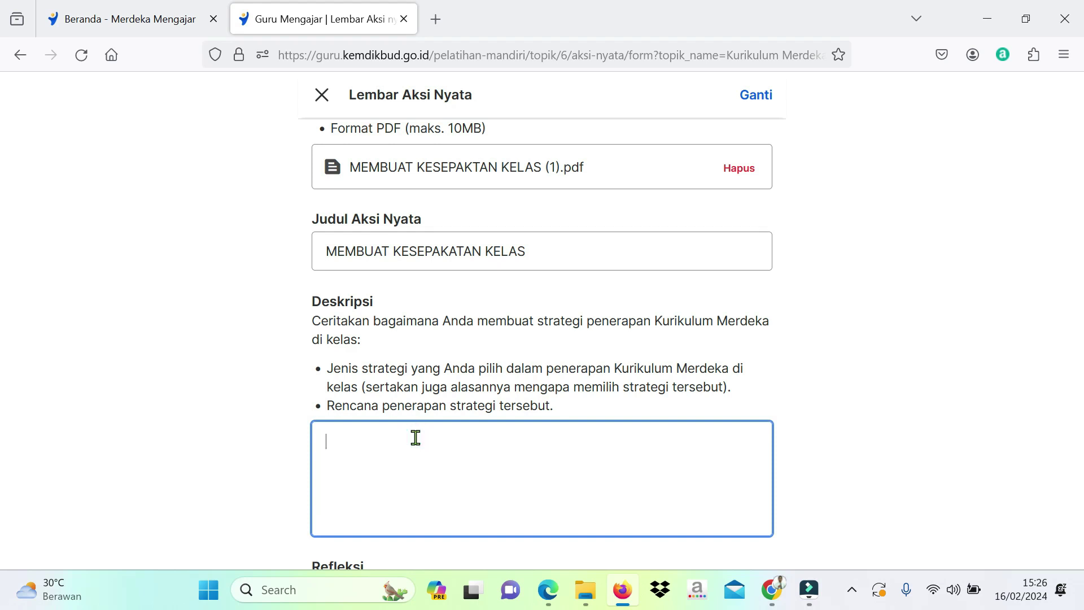
type("Jenis strategi yang saya")
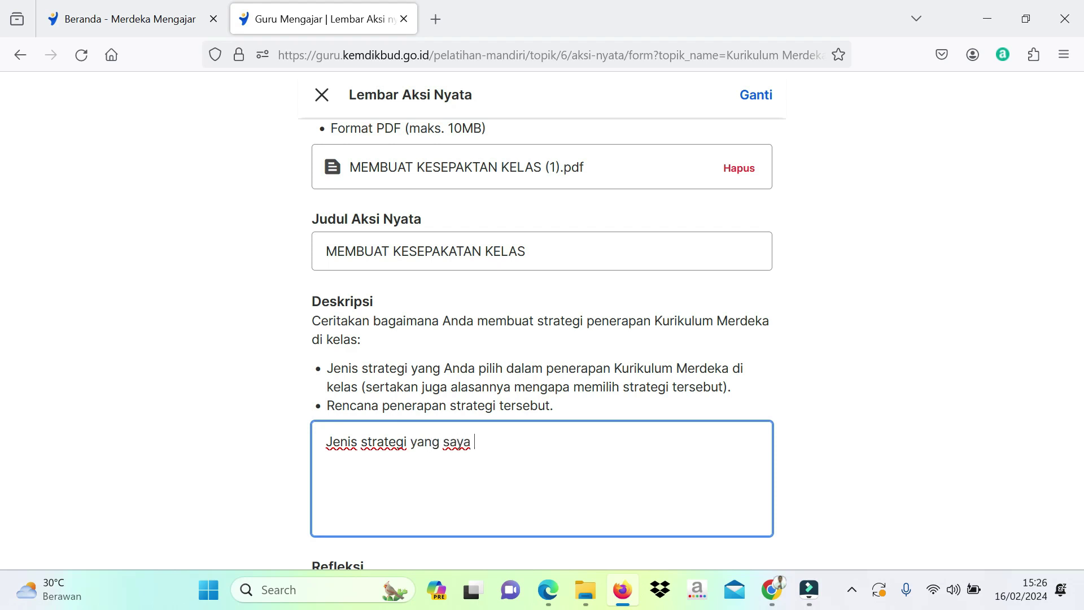
type(" pilih yaitu mela")
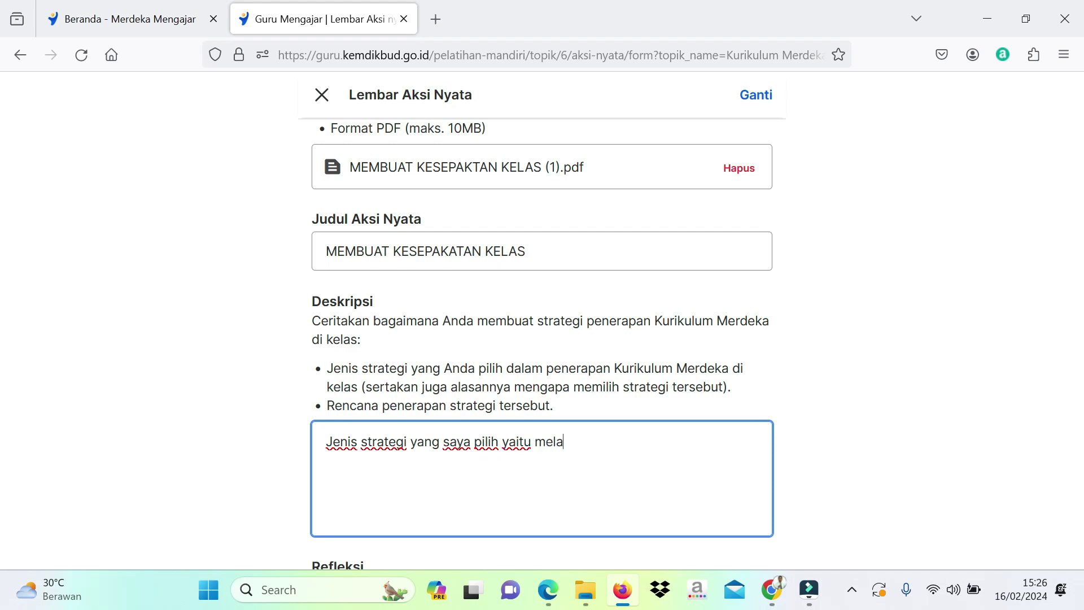
key("BackSpace")
key("BackSpace")
type("mbuat kesek")
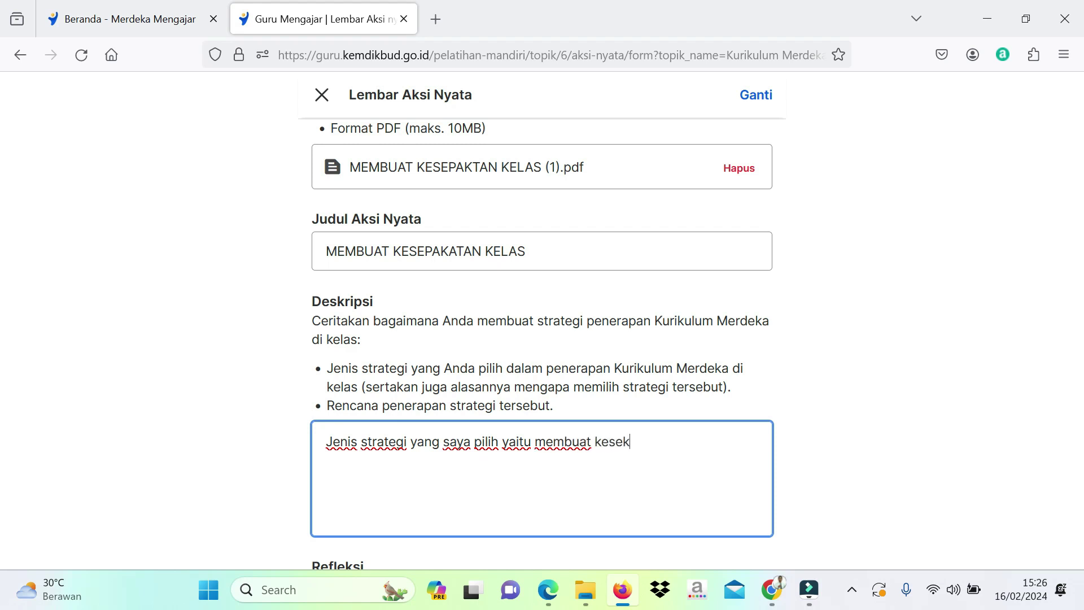
key("BackSpace")
type("pakatan kelas")
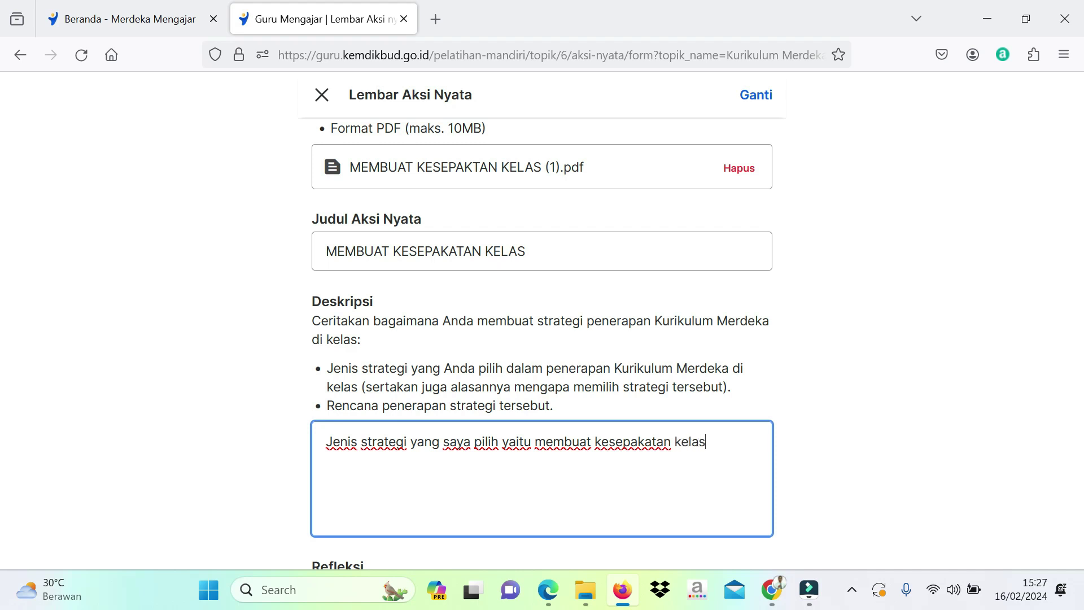
Continue the Deskripsi answer with ". Alasannya karena perlunya membuat kesepakatan kelas bersama murid untuk dapat ditaati bersama.".
type(". Alasannya")
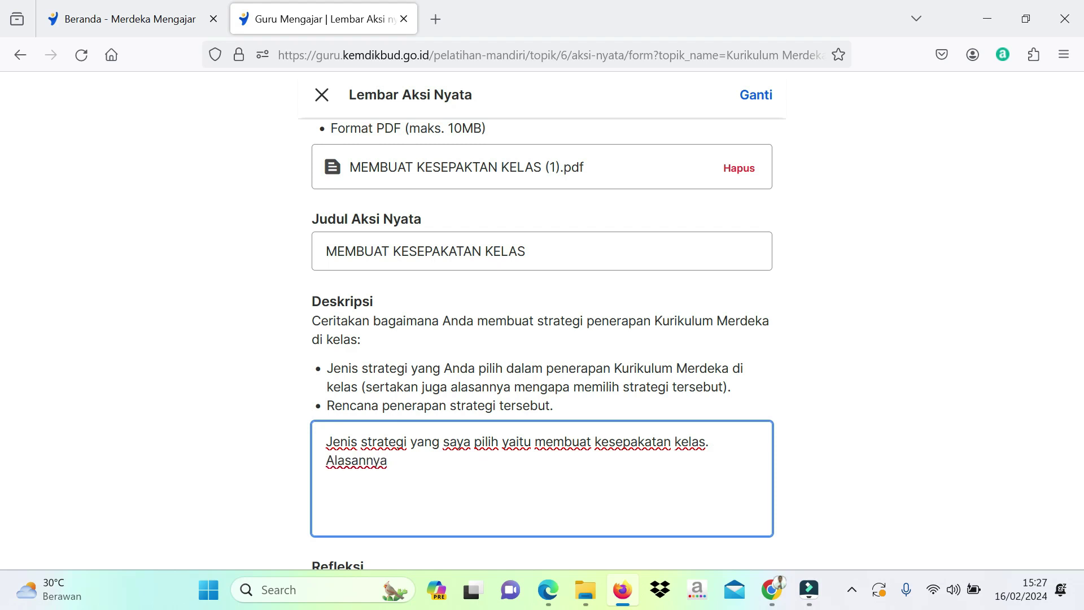
type(" karena perlun")
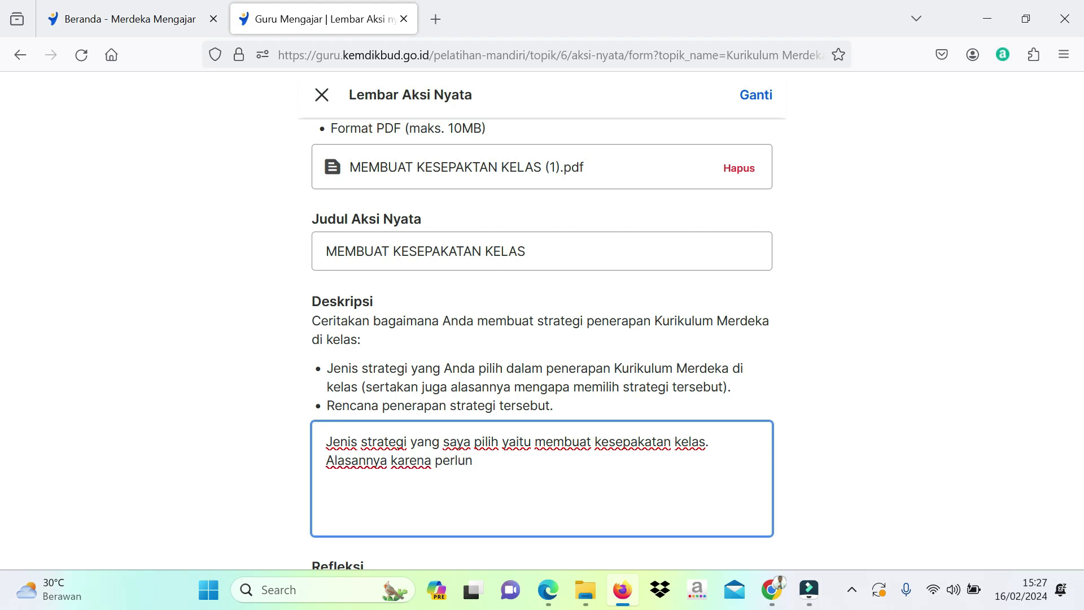
type("ya membuat kesepakatan kelas ber")
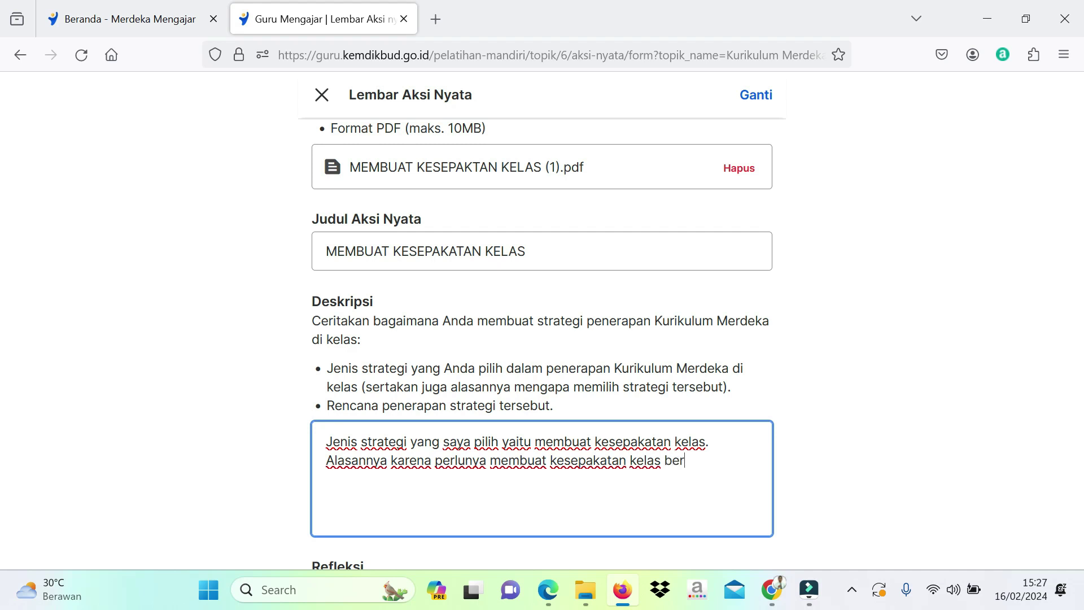
type("sama murid")
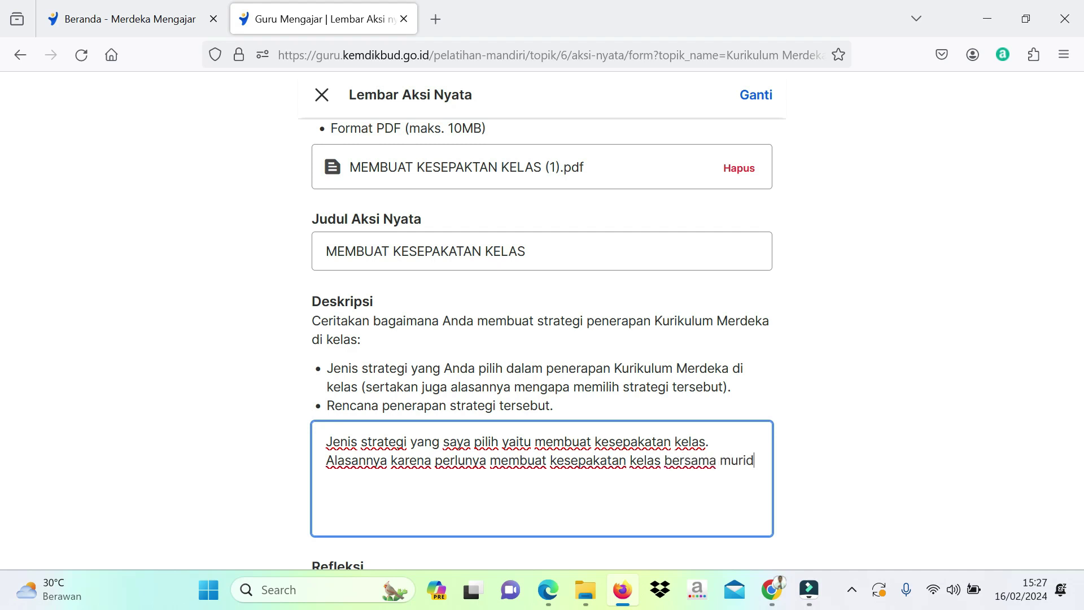
type(" untuk dapat ditaat")
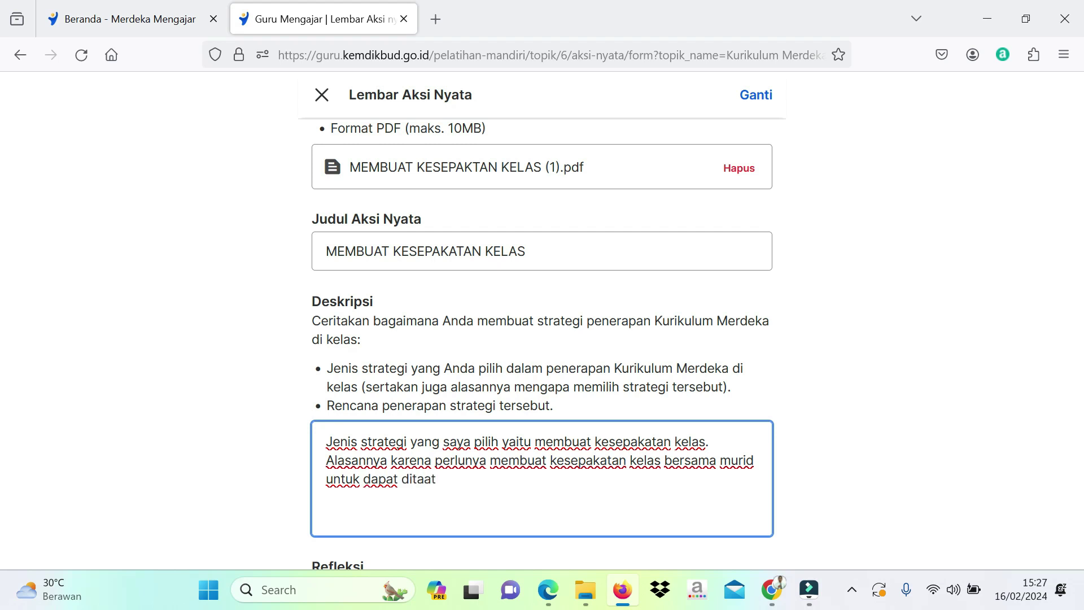
type("i bersama.")
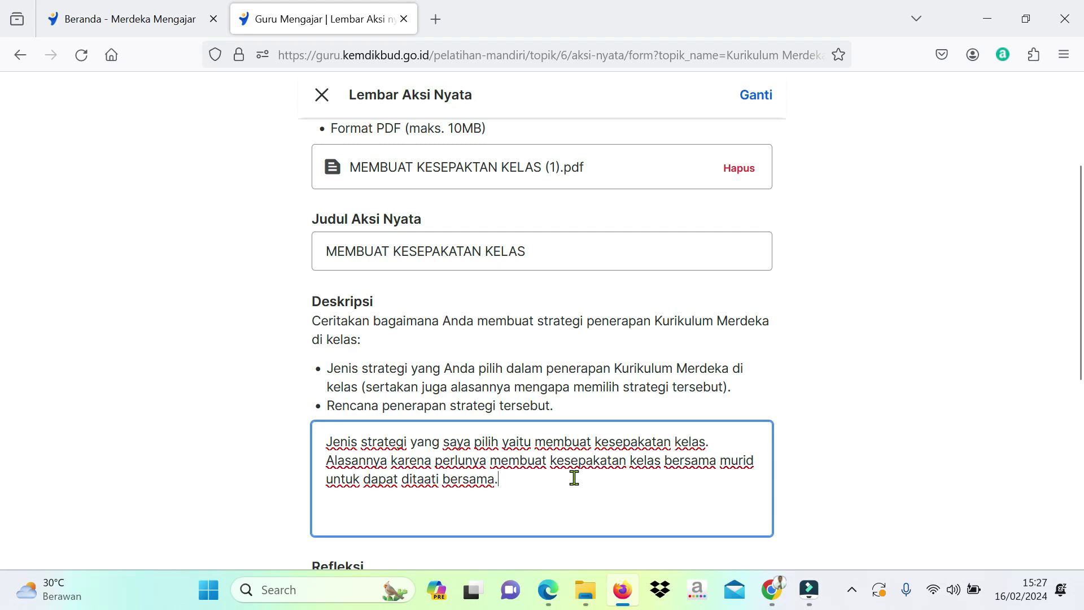
Accept both declarations, on the Aksi Nyata being original work and on the feedback being included in the document, and look back over the form.
scroll(573, 476, "down", 3)
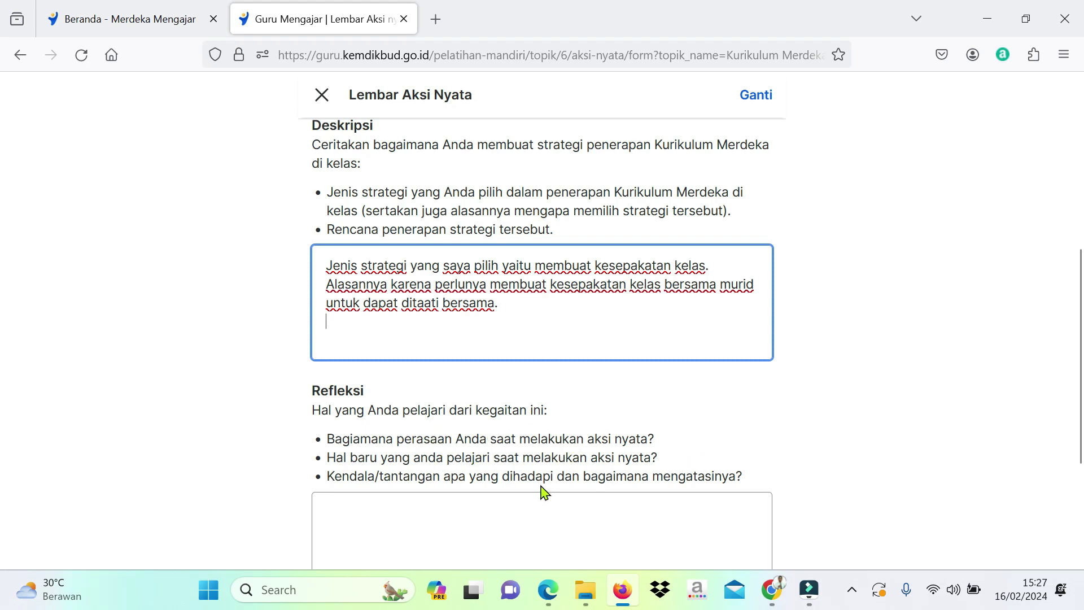
left_click(423, 504)
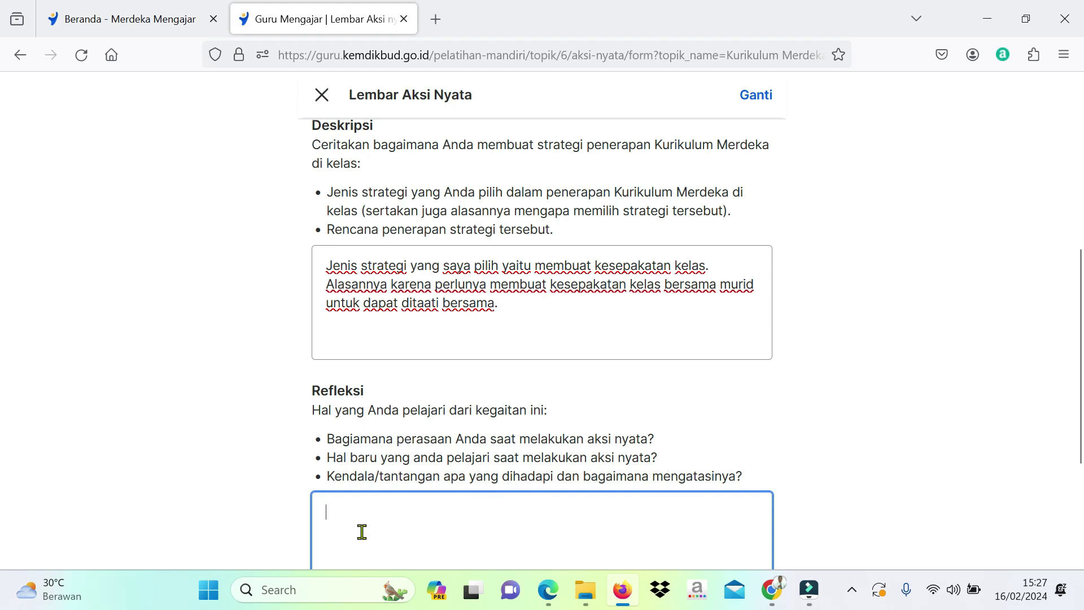
scroll(362, 532, "down", 3)
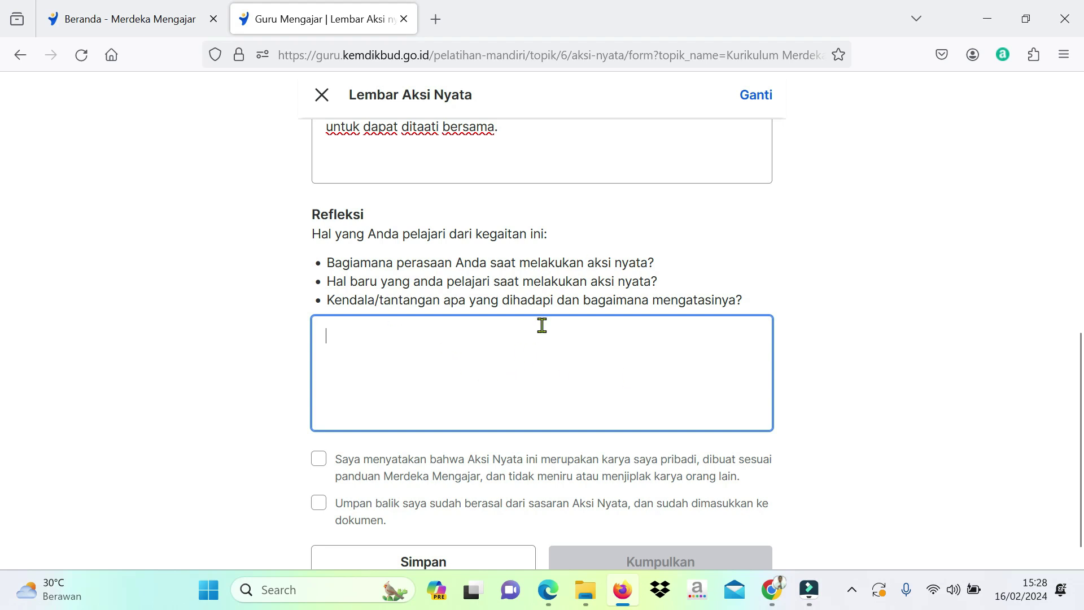
scroll(496, 271, "up", 1)
scroll(518, 273, "down", 1)
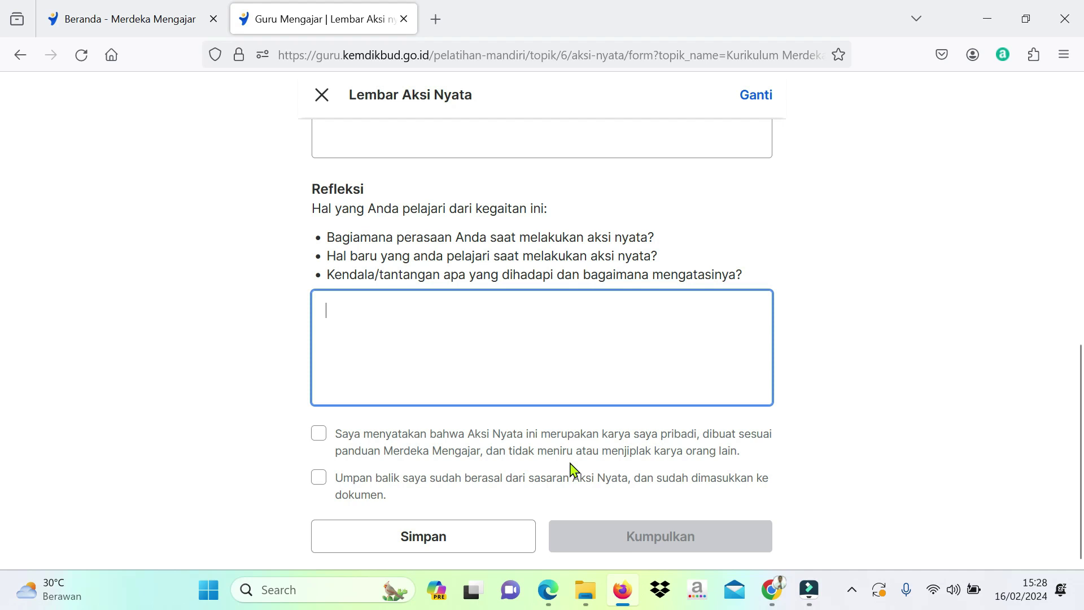
left_click(319, 435)
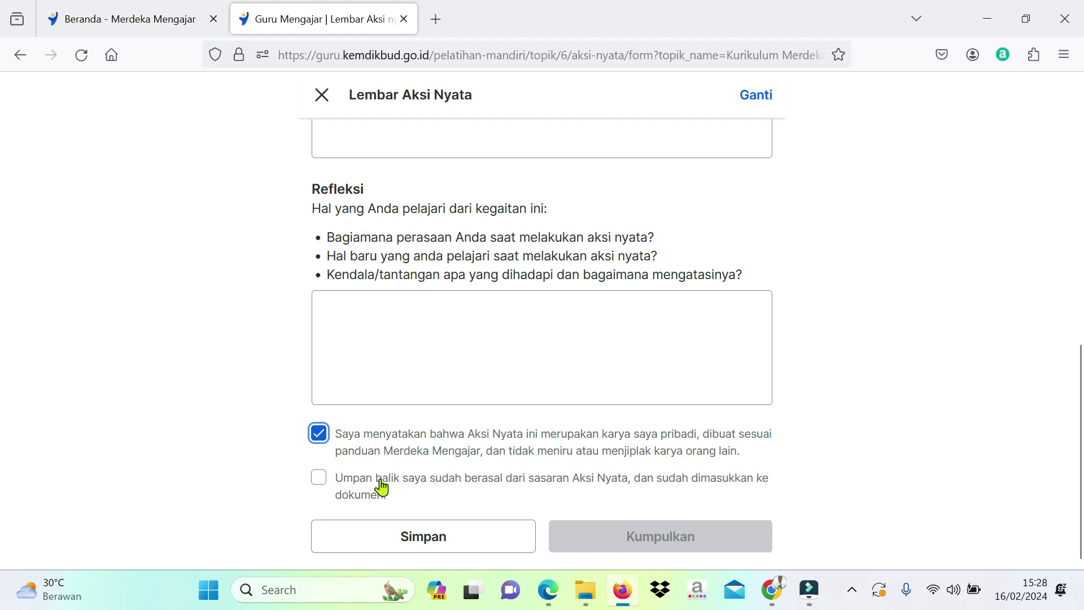
left_click(321, 480)
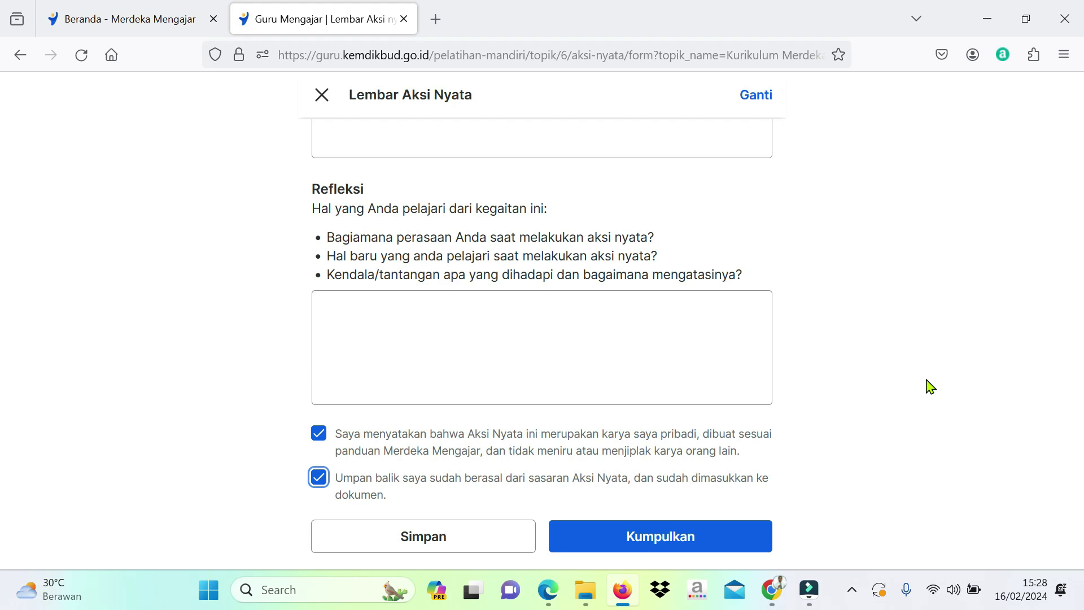
scroll(930, 386, "up", 7)
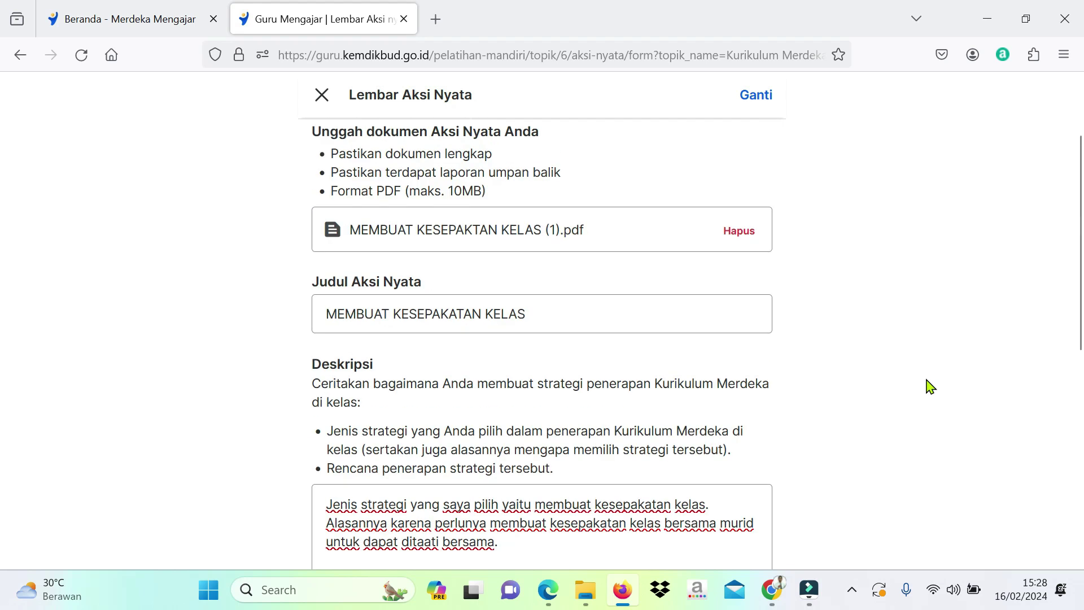
scroll(537, 339, "up", 2)
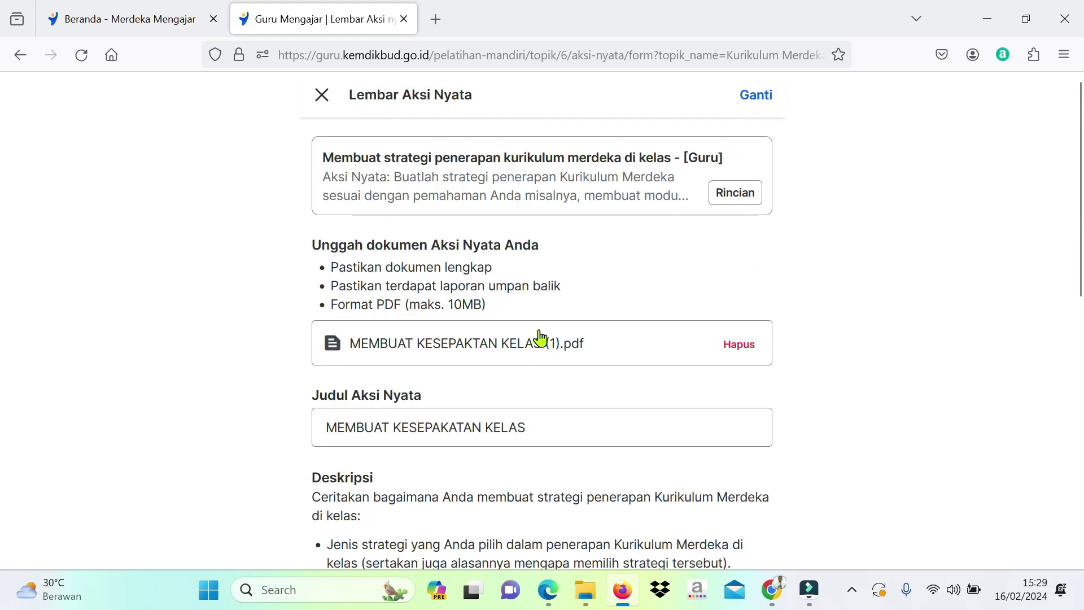